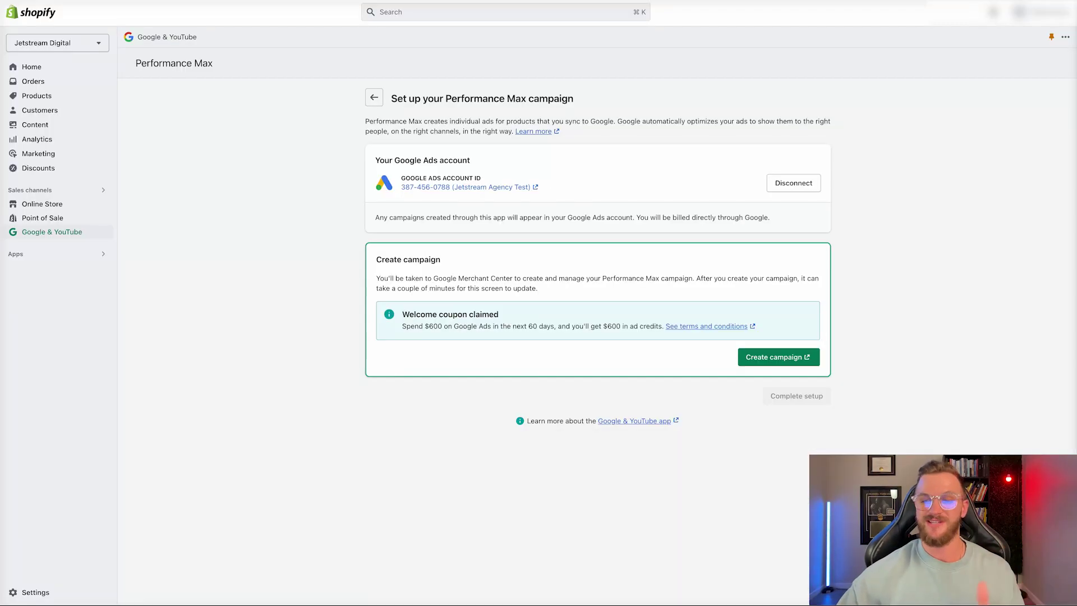
# - Open the Google & YouTube channel overview and review the product status and the available Google services
pyautogui.click(63, 236)
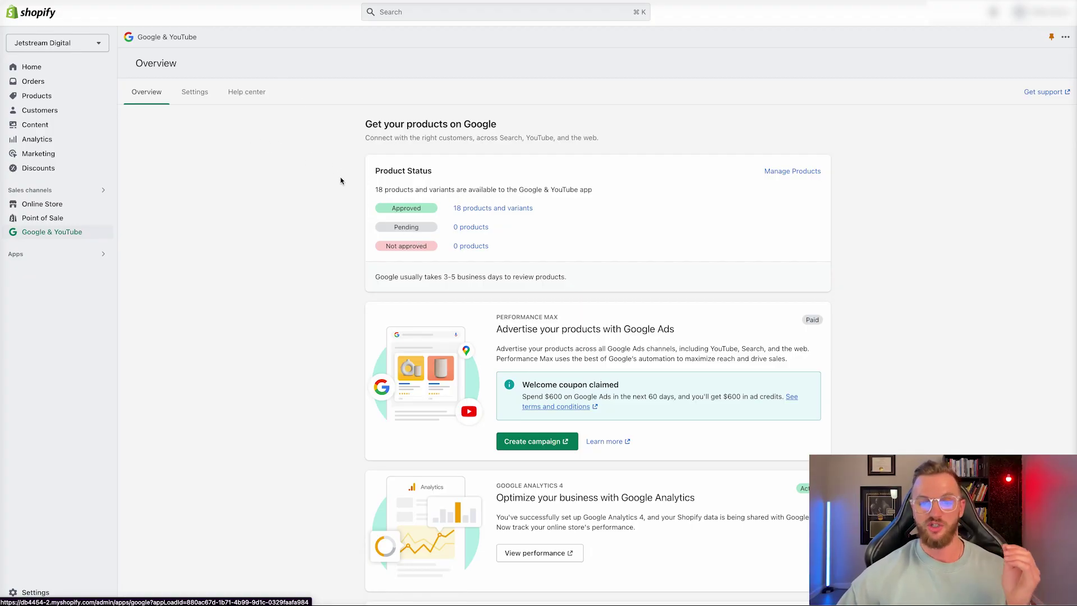
pyautogui.scroll(-1, 282, 163)
pyautogui.scroll(-4, 281, 162)
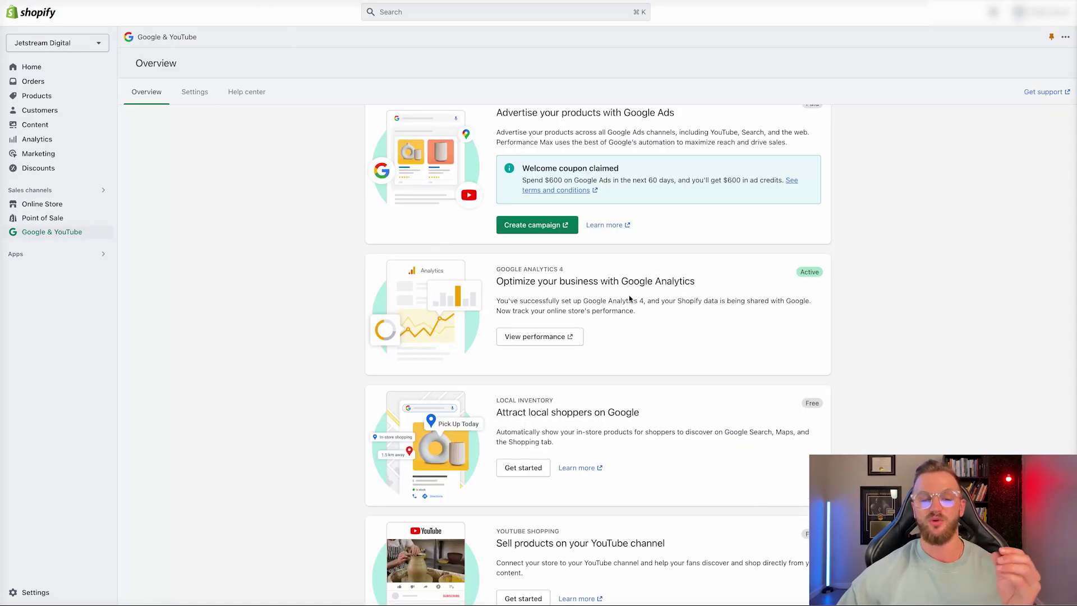
pyautogui.scroll(-2, 632, 308)
pyautogui.scroll(5, 616, 310)
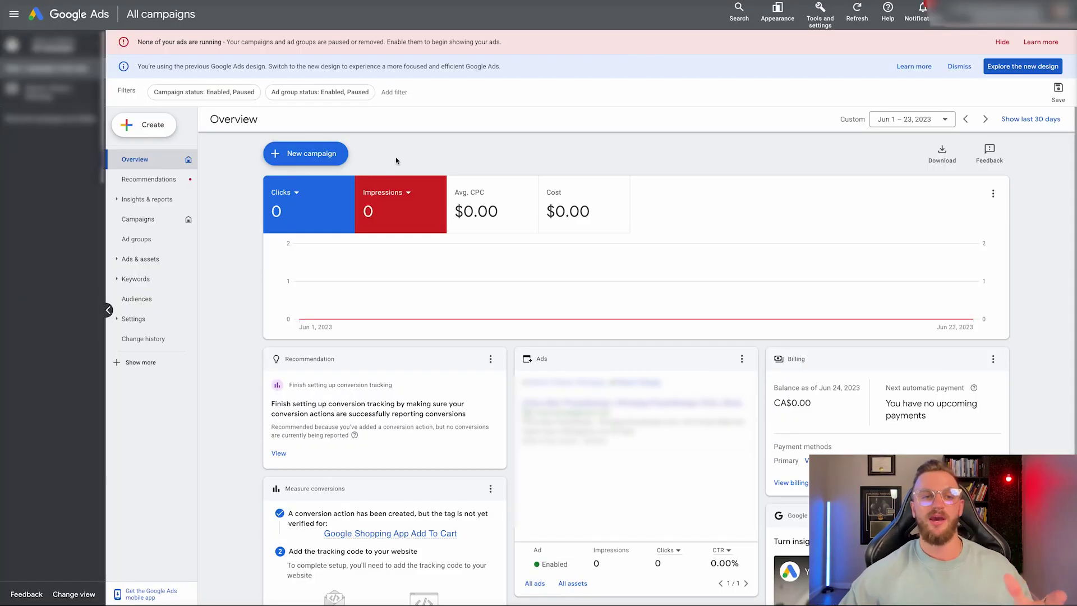
# - Switch to Google Ads and start a new campaign with the Sales objective, accepting the default conversion goals
pyautogui.click(333, 156)
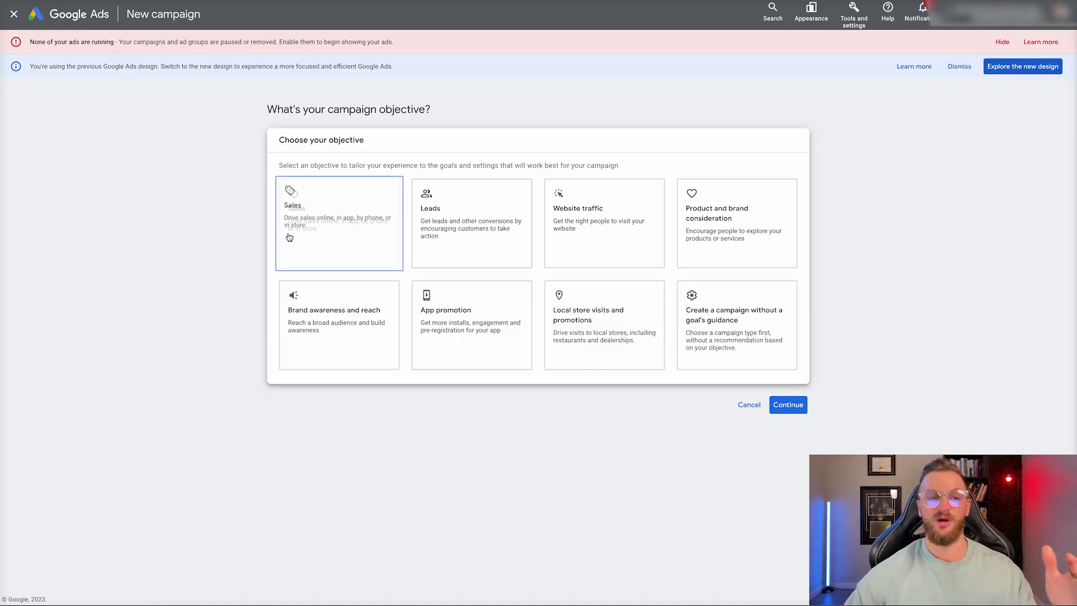
pyautogui.click(328, 231)
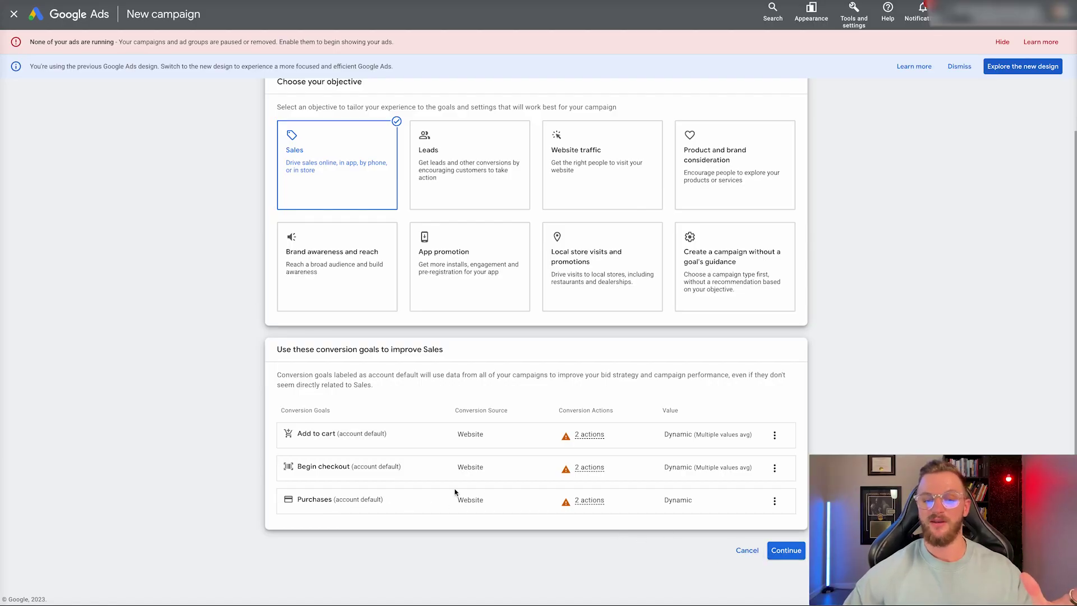
pyautogui.click(782, 550)
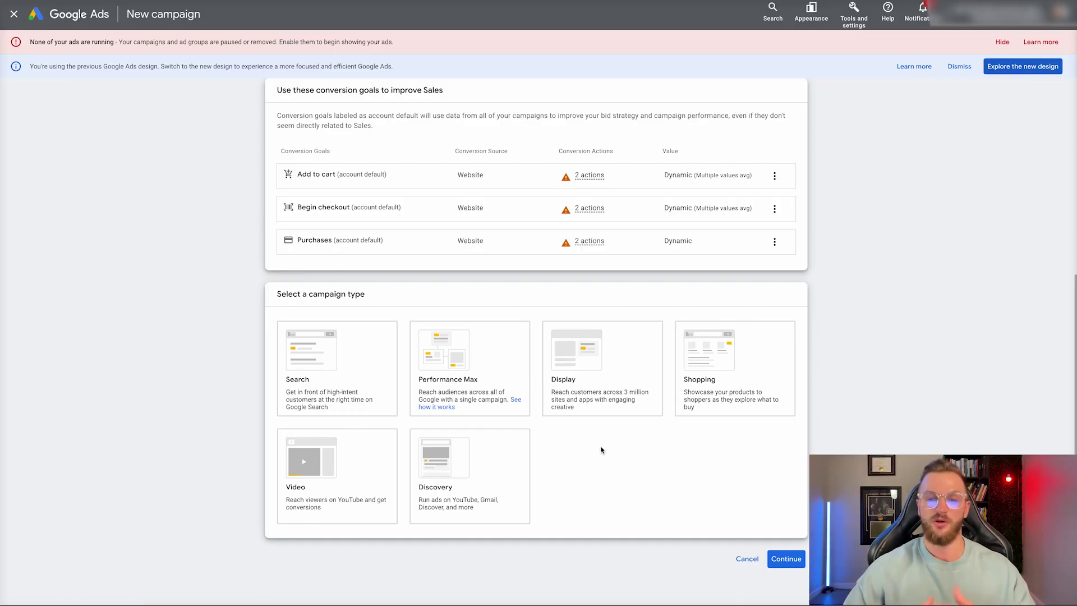
# - Choose Shopping as the campaign type and check that the Jetstream Digital Merchant Center account is selected
pyautogui.click(750, 392)
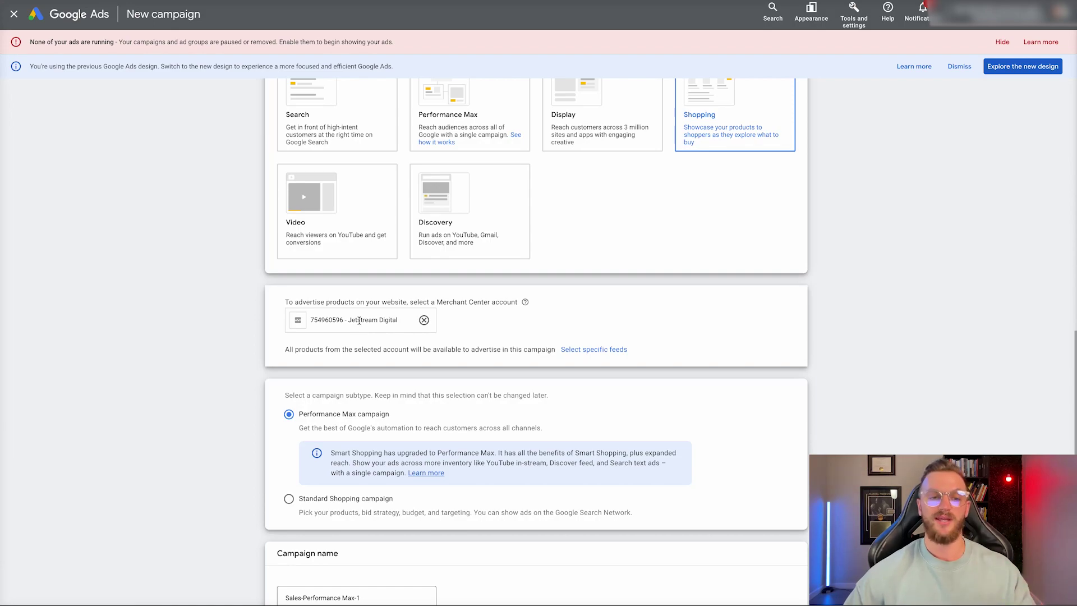
pyautogui.moveTo(399, 319); pyautogui.dragTo(304, 323)
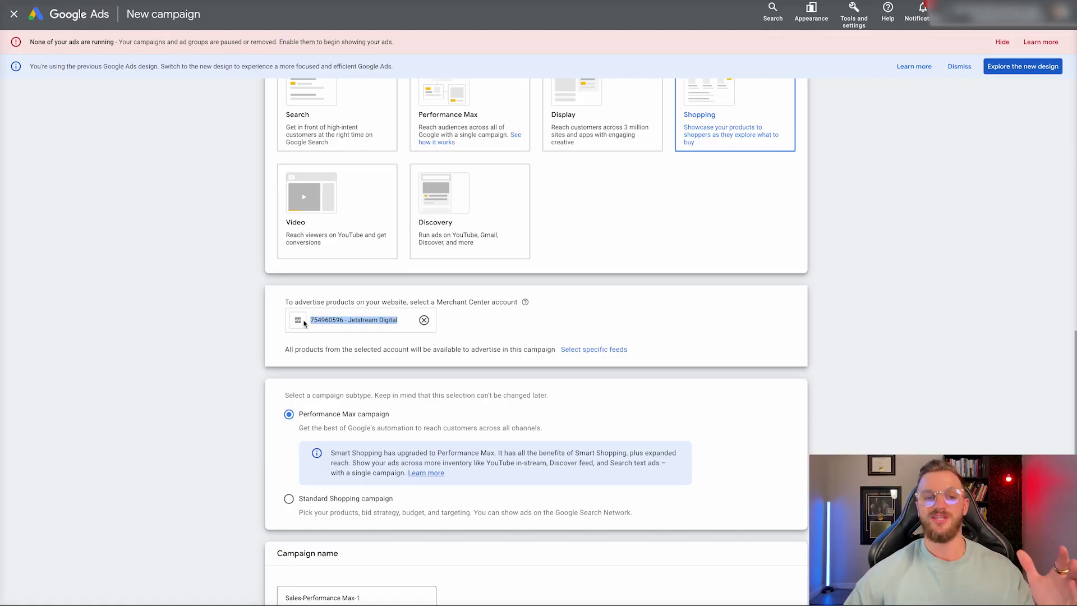
pyautogui.click(392, 319)
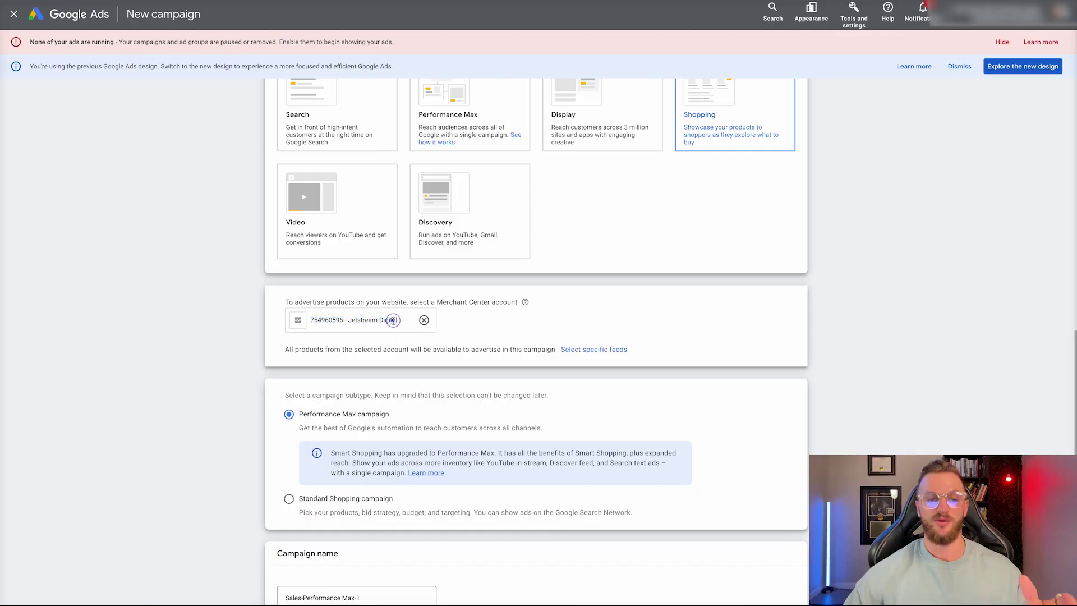
pyautogui.scroll(-2, 394, 324)
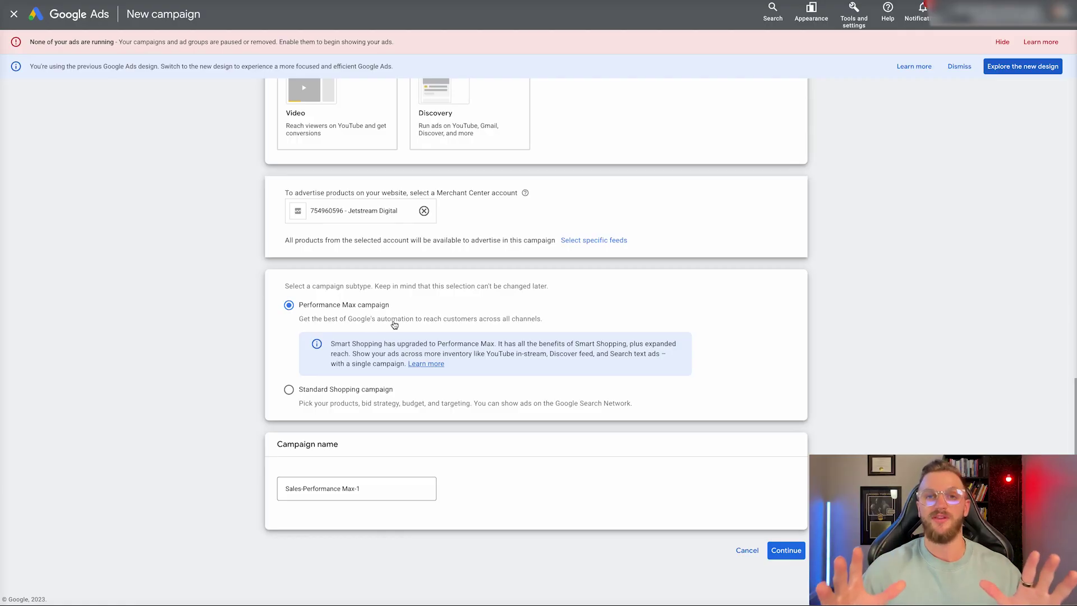
# - Set the campaign subtype to Standard Shopping campaign, review its description and continue to the campaign settings
pyautogui.click(288, 391)
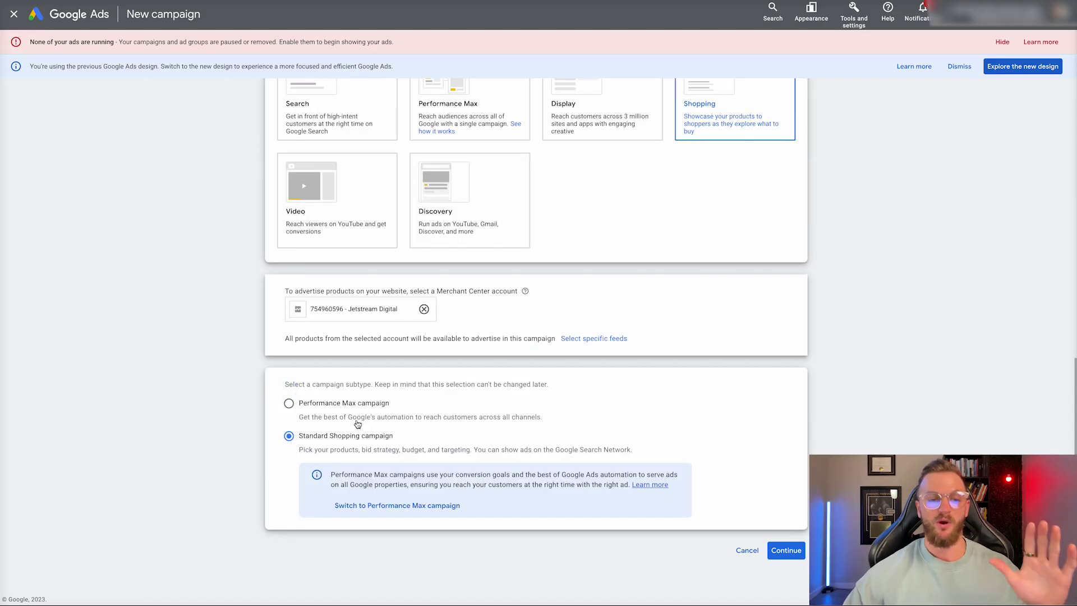
pyautogui.moveTo(300, 454); pyautogui.dragTo(631, 460)
pyautogui.click(471, 459)
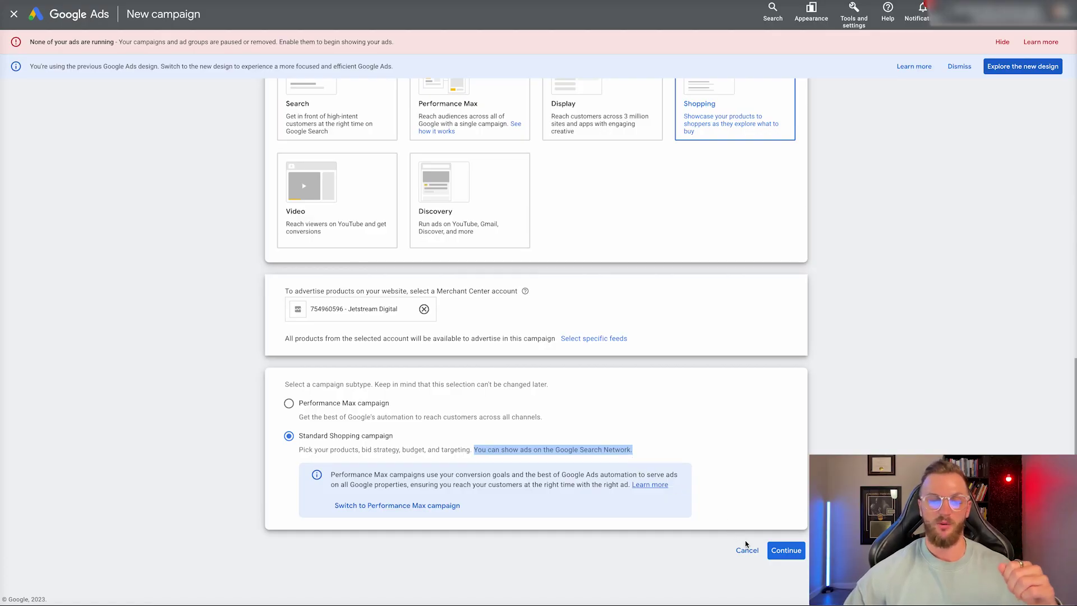
pyautogui.click(783, 555)
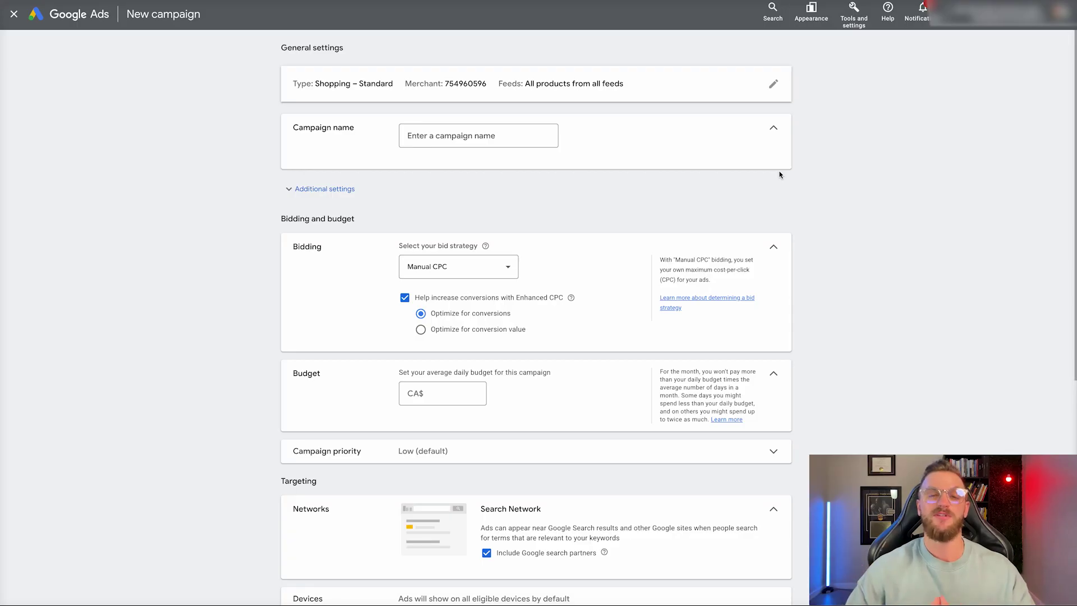
# - Name the campaign "S Shopping - Shoes - JS"
pyautogui.click(470, 134)
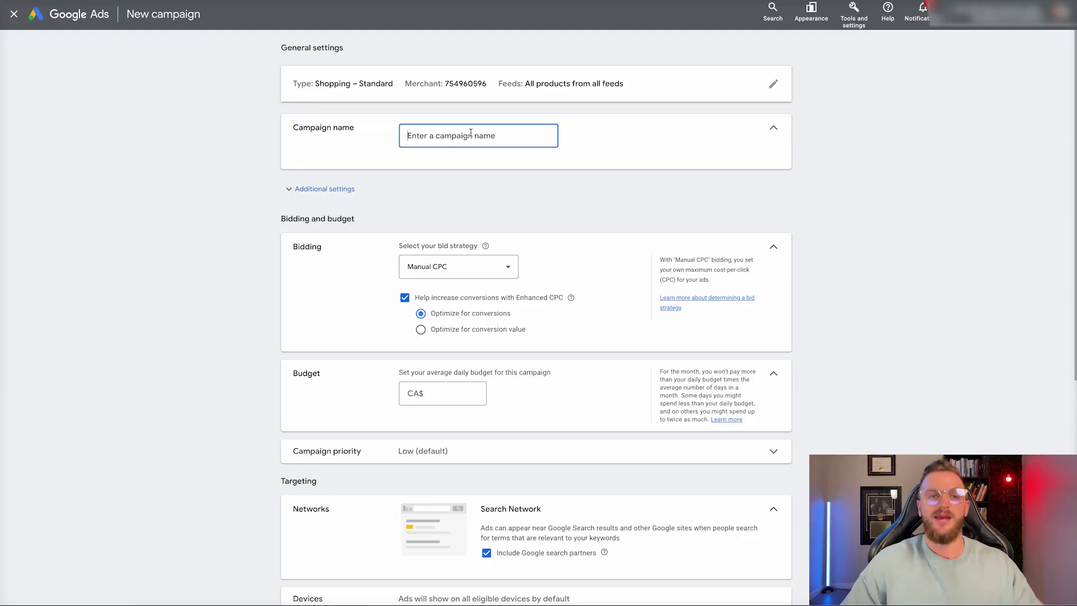
pyautogui.write('Stan')
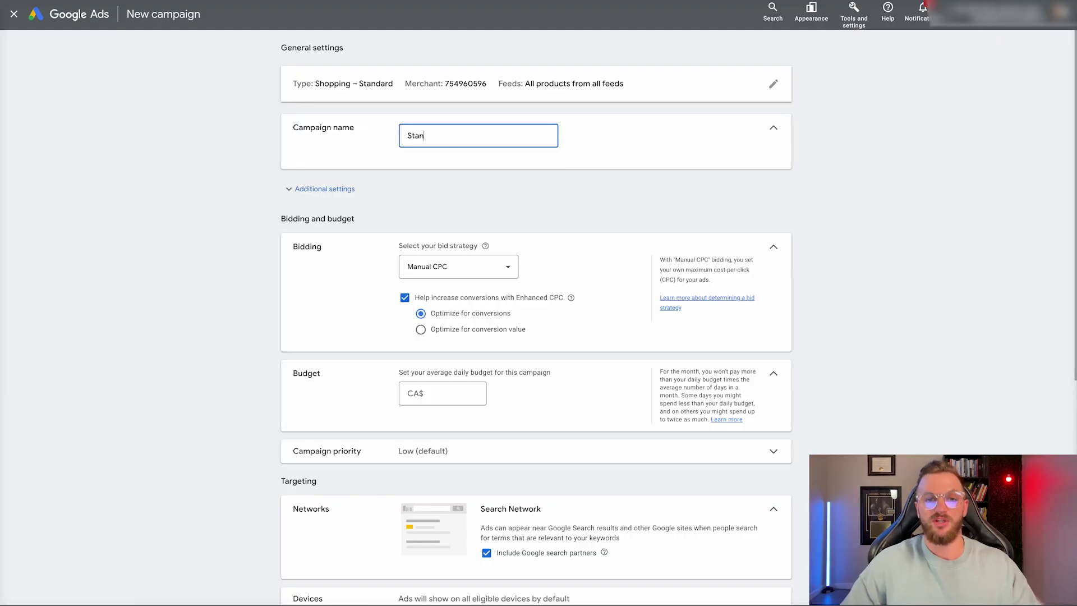
pyautogui.write('d')
pyautogui.press('BackSpace')
pyautogui.press('BackSpace')
pyautogui.press('BackSpace')
pyautogui.press('BackSpace')
pyautogui.write('Shopping ')
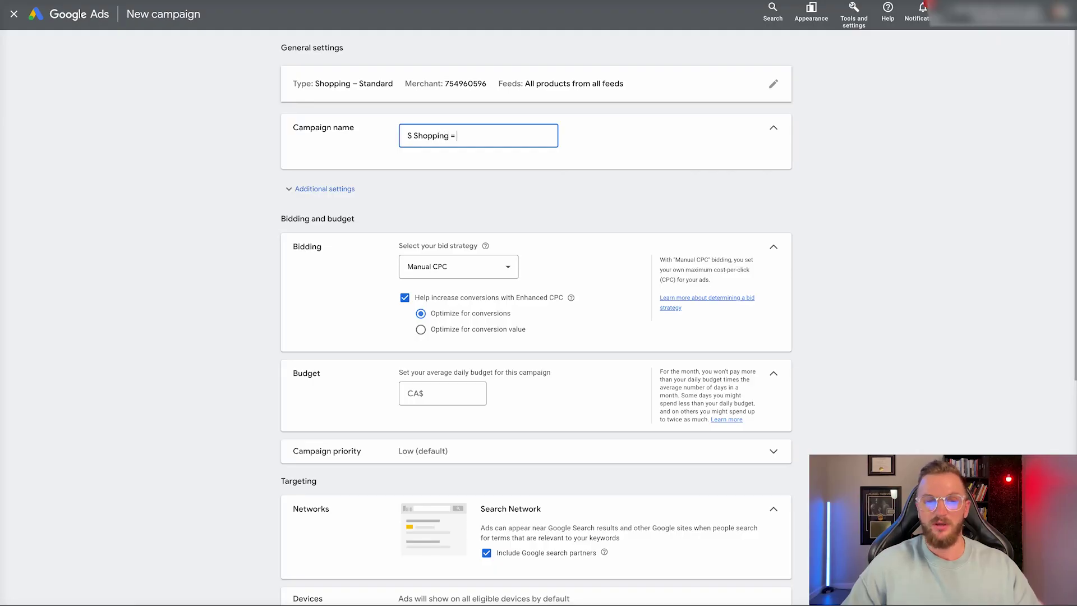
pyautogui.write('- ')
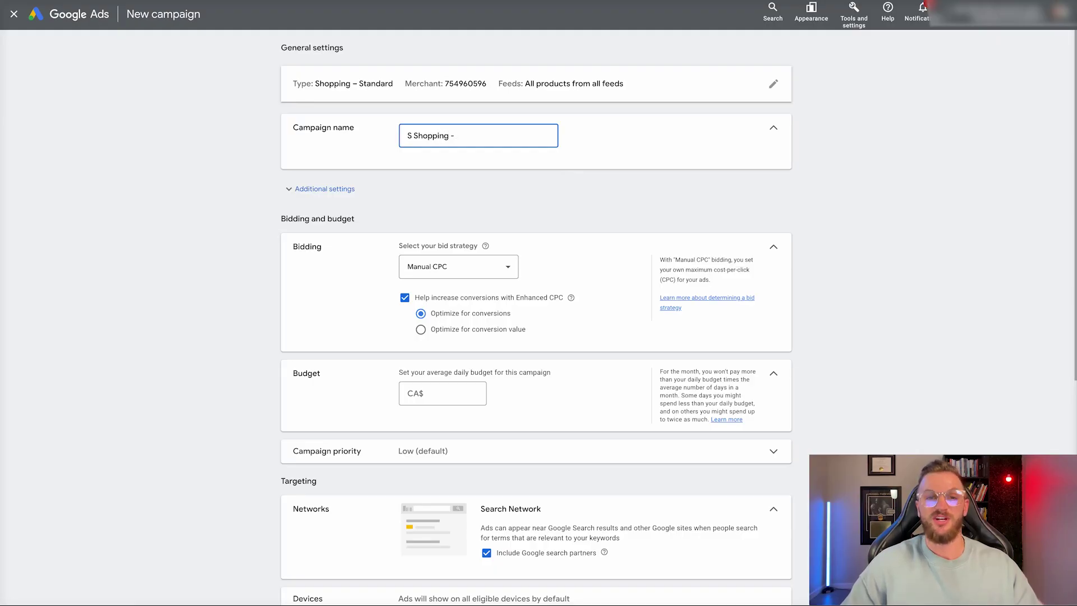
pyautogui.write('Shoes -')
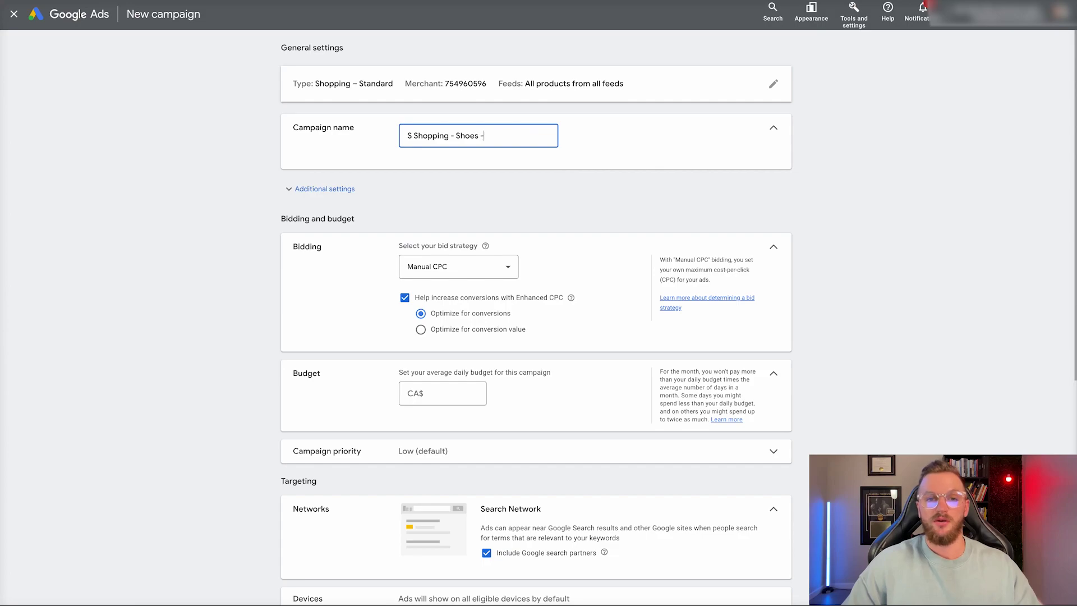
pyautogui.write(' JS')
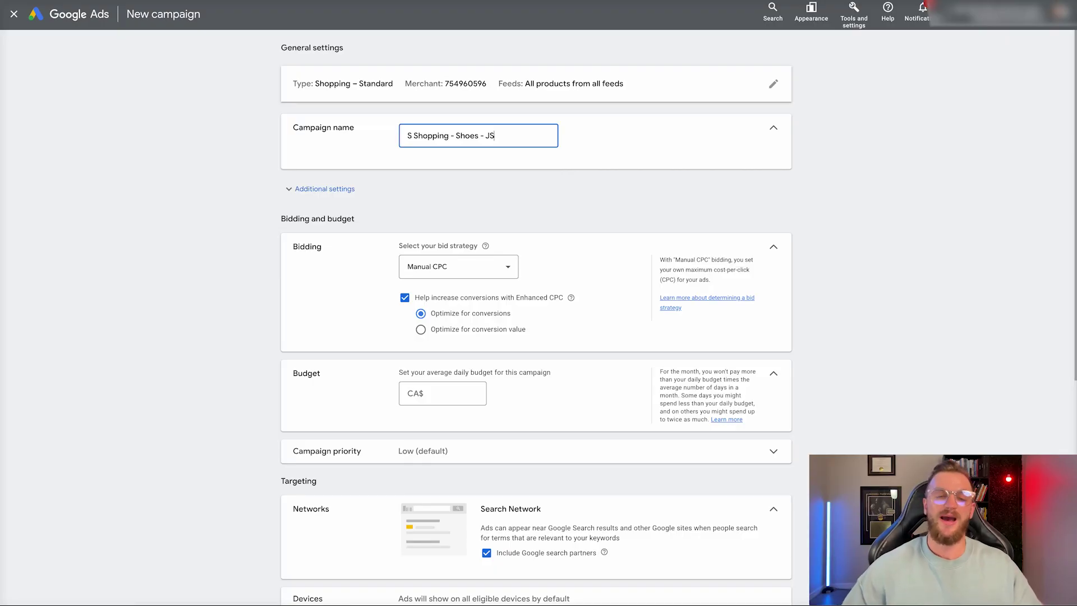
# - Insert the country before "Shoes" so the campaign name reads "S Shopping - Canada - Shoes - JS"
pyautogui.click(458, 135)
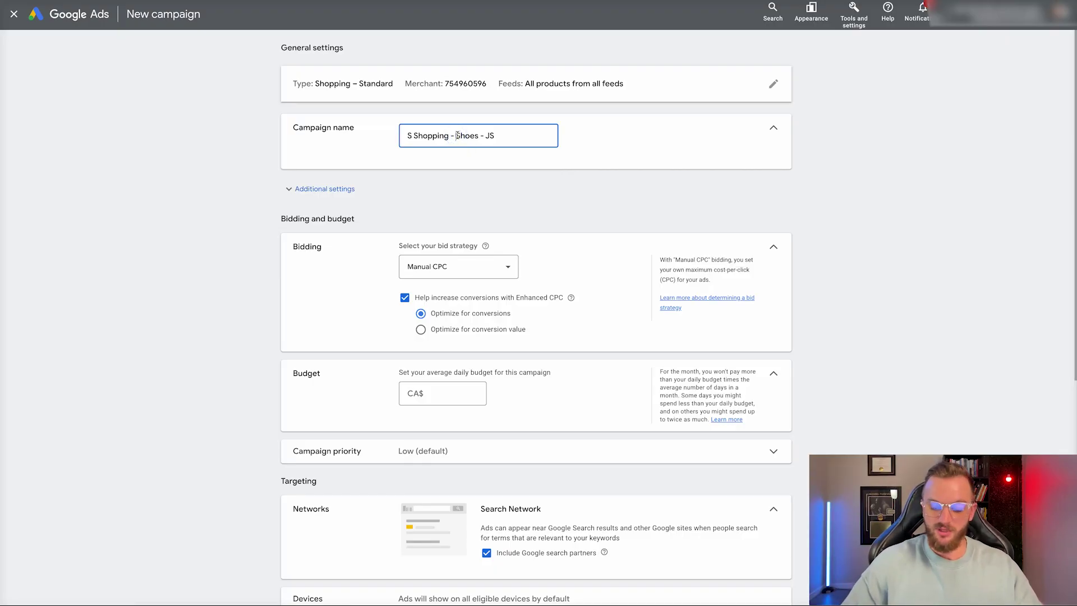
pyautogui.write('Canada -')
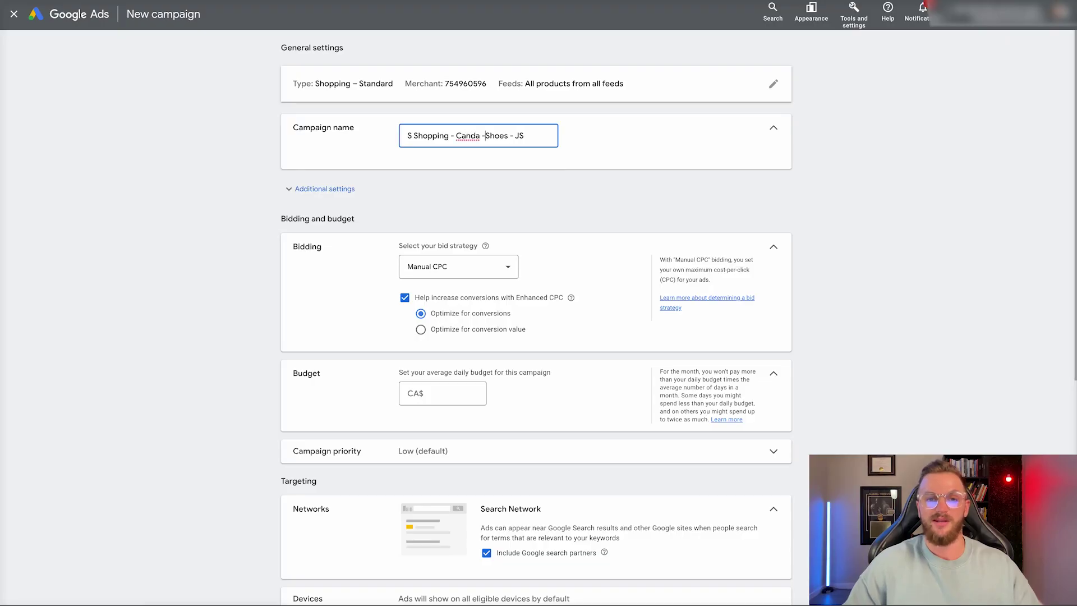
pyautogui.click(601, 202)
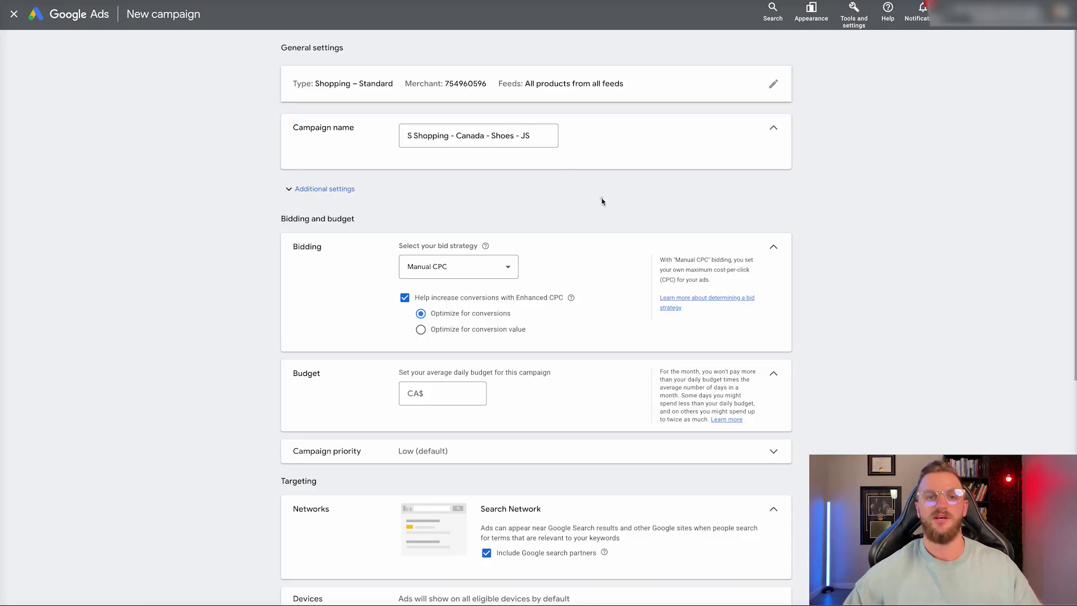
# - Replace the hyphens in the campaign name with vertical bars, making it "S Shopping | Canada | Shoes | JS"
pyautogui.click(452, 136)
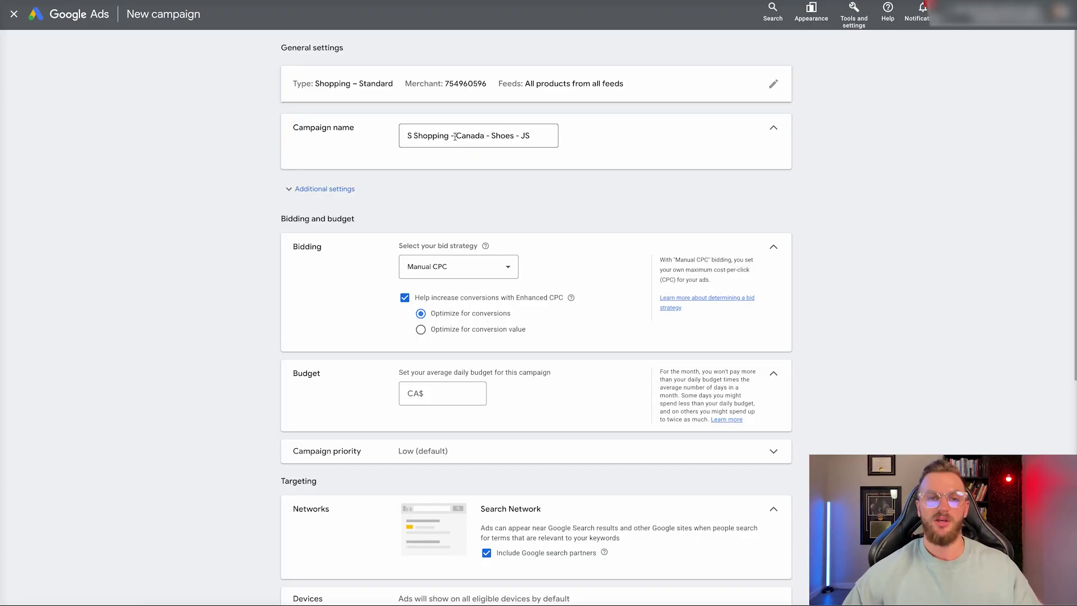
pyautogui.doubleClick(452, 136)
pyautogui.press('BackSpace')
pyautogui.write('|')
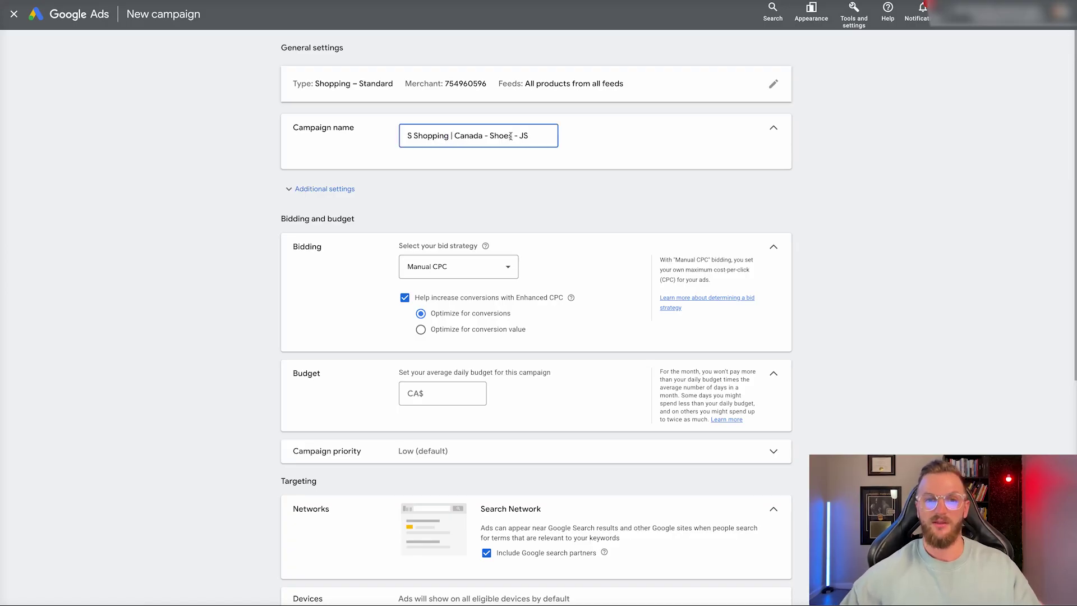
pyautogui.doubleClick(487, 136)
pyautogui.write('|')
pyautogui.press('Right')
pyautogui.press('Right')
pyautogui.press('Right')
pyautogui.press('Right')
pyautogui.press('Right')
pyautogui.press('Right')
pyautogui.press('Right')
pyautogui.hotkey('shift', 'Right')
pyautogui.write('|')
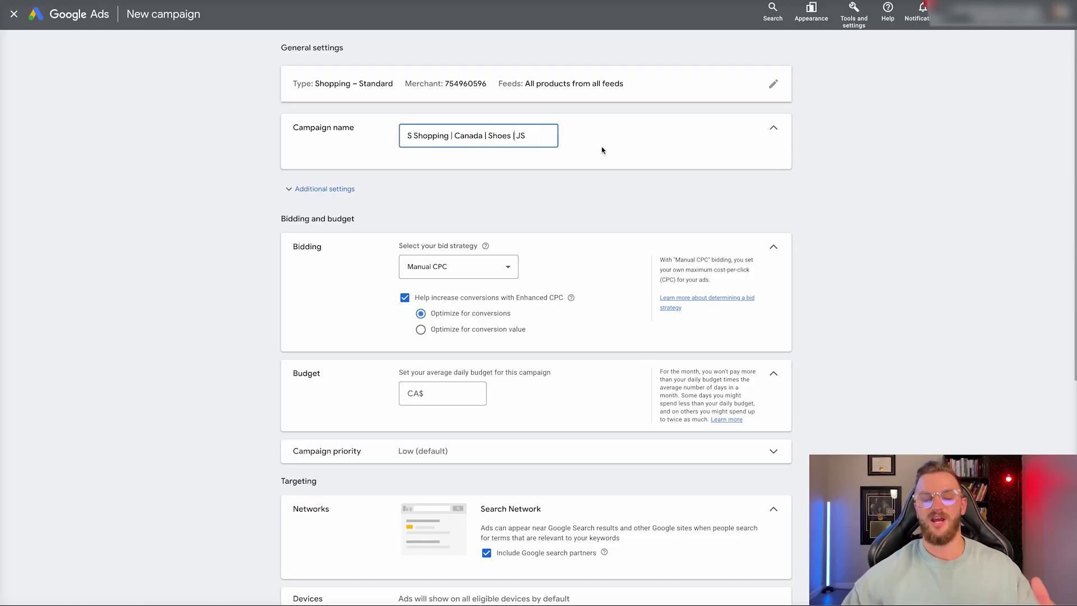
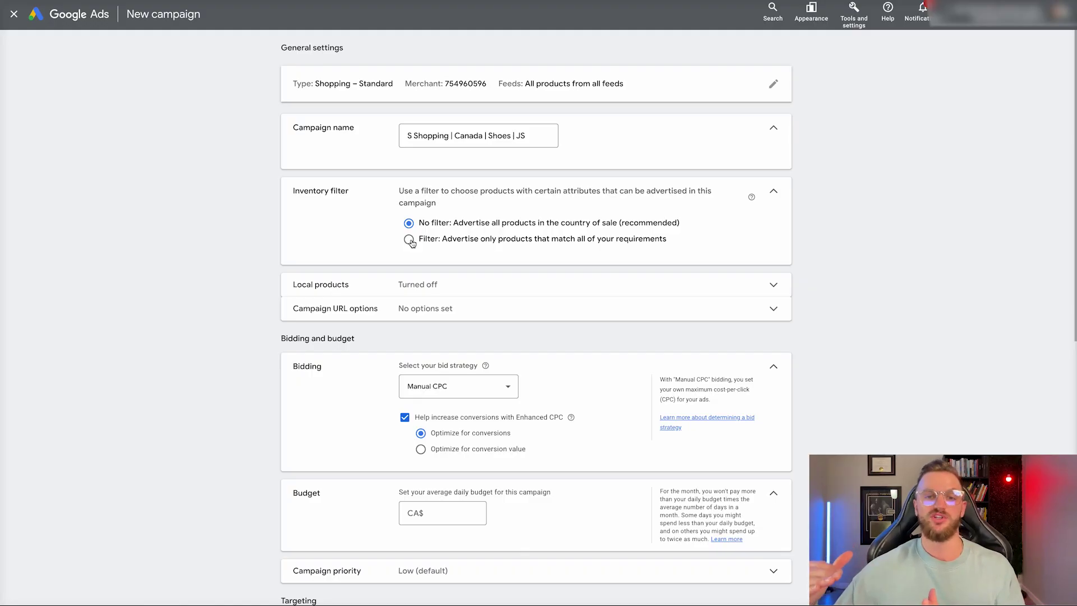
# - Set the inventory filter to advertise only products matching all requirements, with Category as the product attribute
pyautogui.click(409, 240)
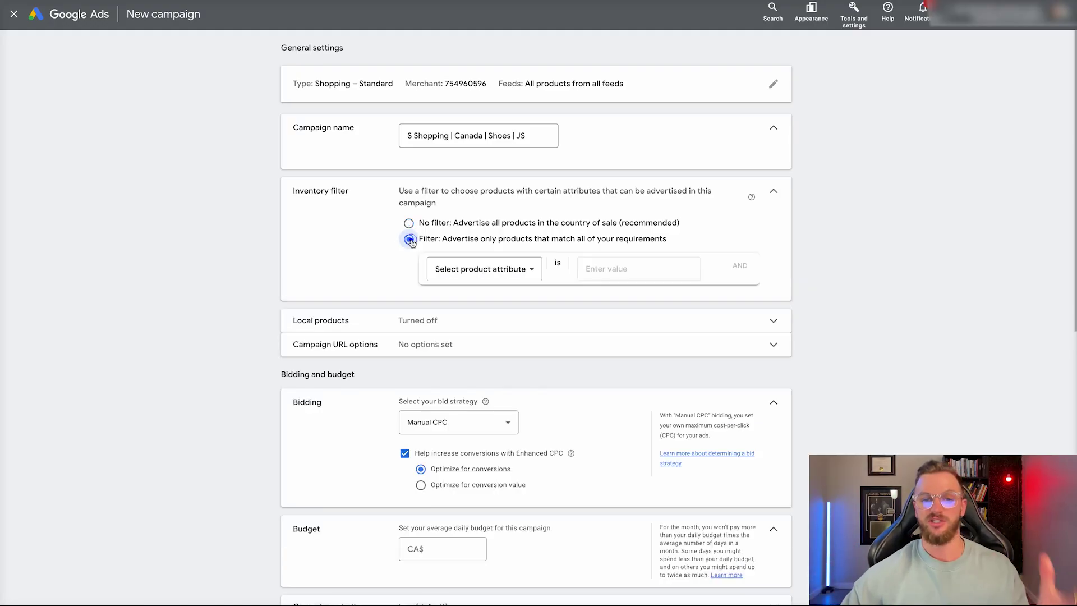
pyautogui.click(502, 270)
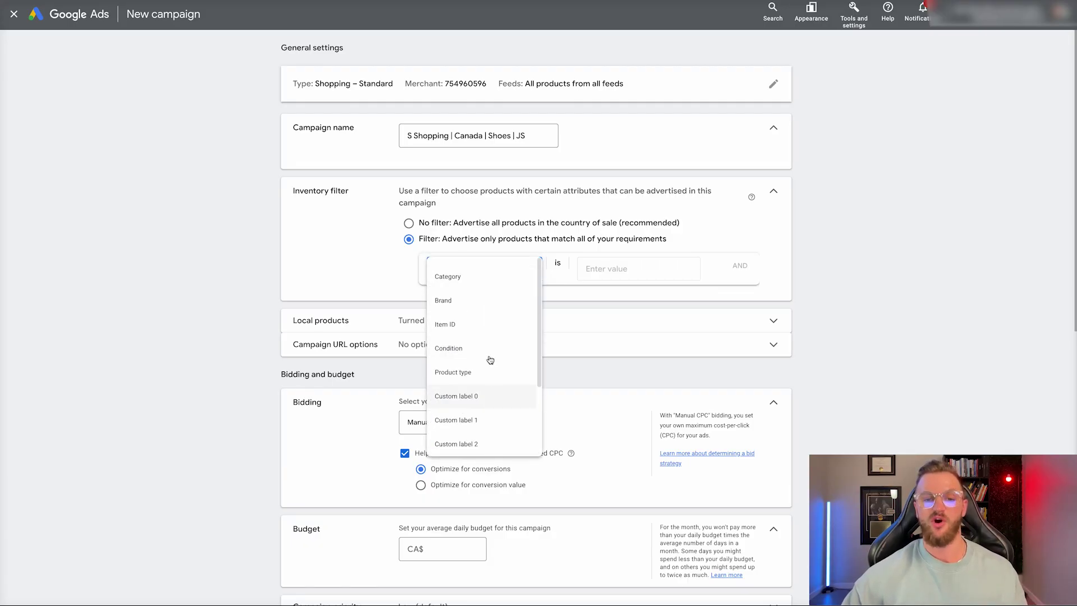
pyautogui.scroll(-1, 508, 392)
pyautogui.scroll(1, 509, 393)
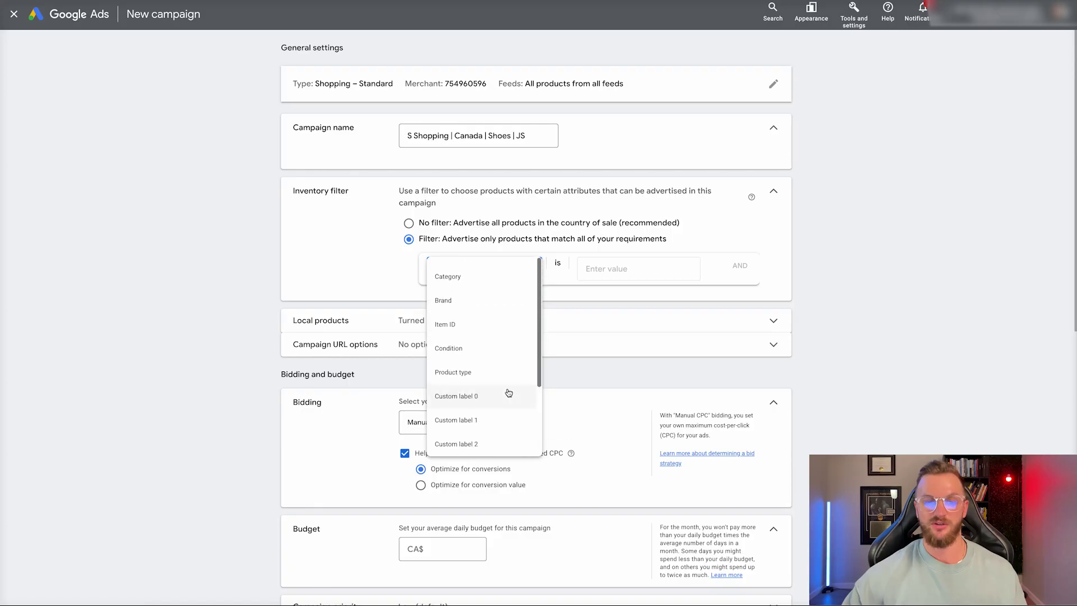
pyautogui.click(459, 278)
# - Browse the product categories offered as values for the inventory filter
pyautogui.click(596, 268)
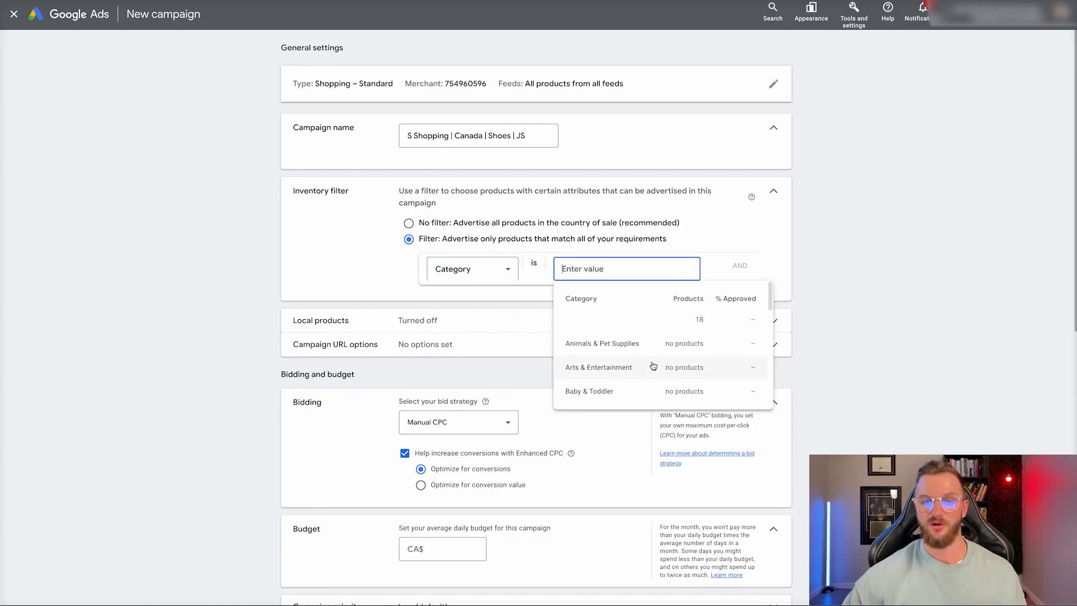
pyautogui.scroll(-1, 661, 361)
pyautogui.scroll(1, 669, 329)
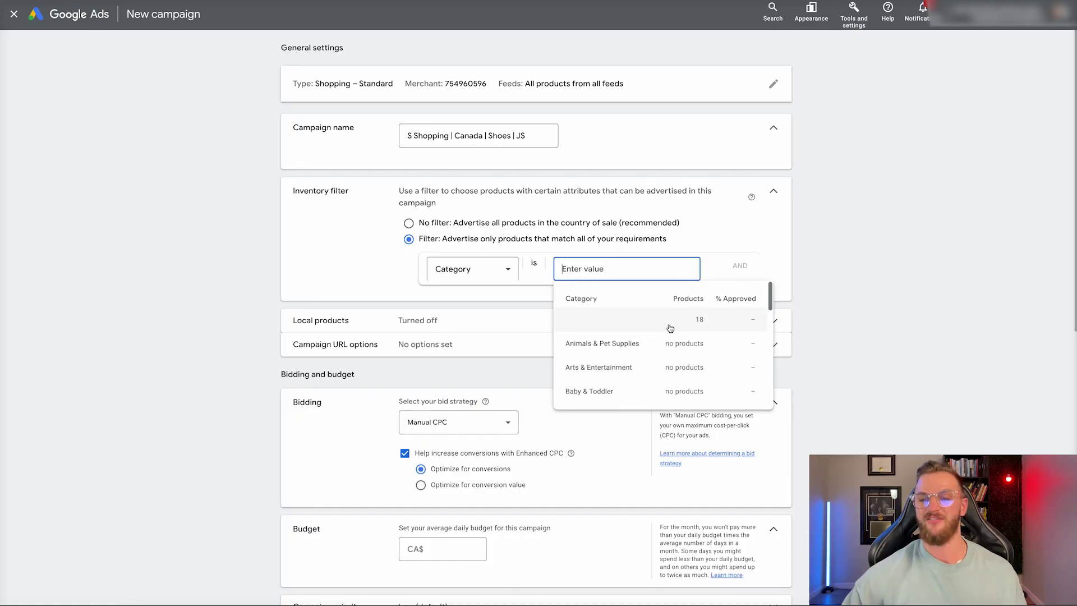
pyautogui.scroll(-3, 649, 362)
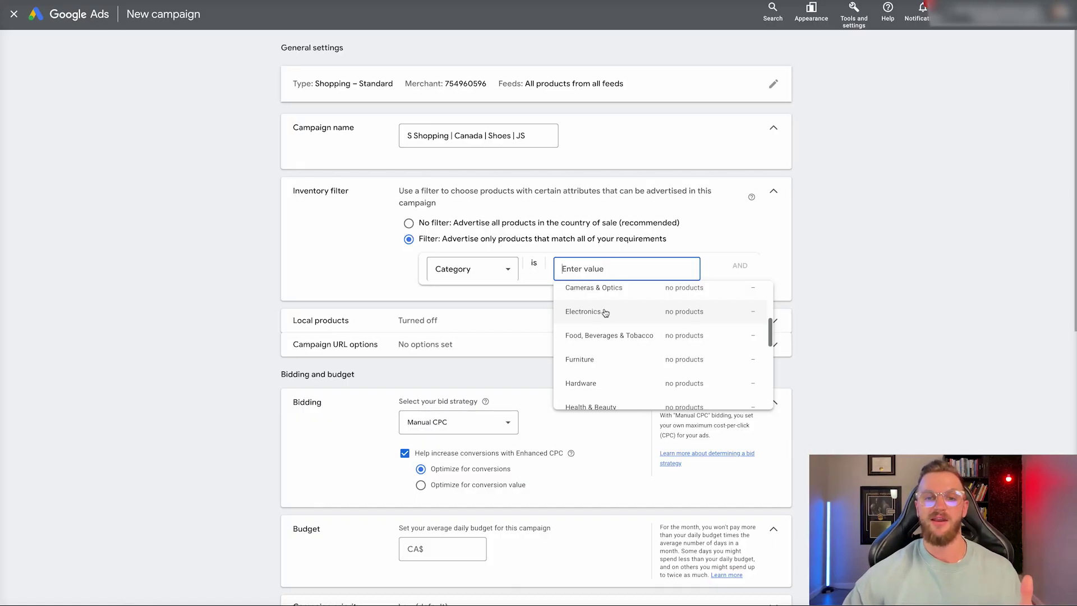
pyautogui.scroll(-4, 606, 325)
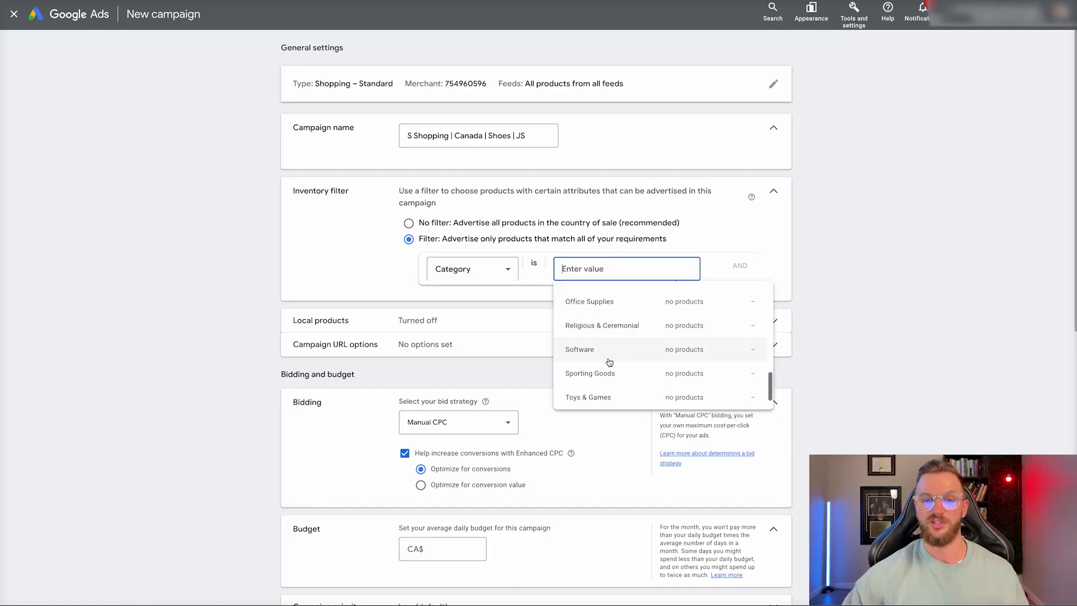
# - Try Condition and Product type as the inventory filter attribute and view the values offered for each
pyautogui.click(484, 264)
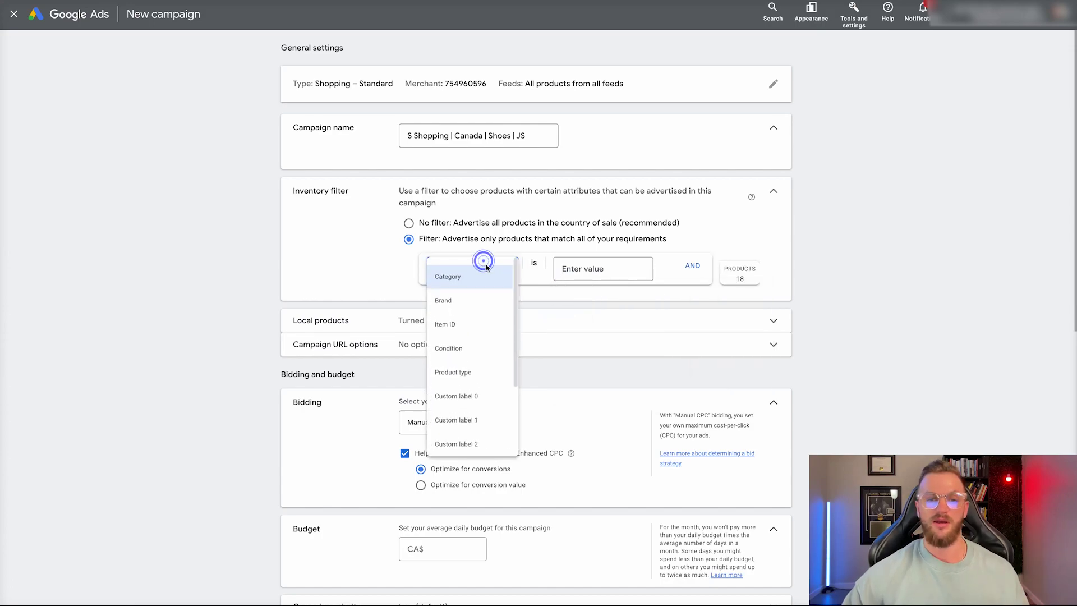
pyautogui.click(470, 348)
pyautogui.click(609, 271)
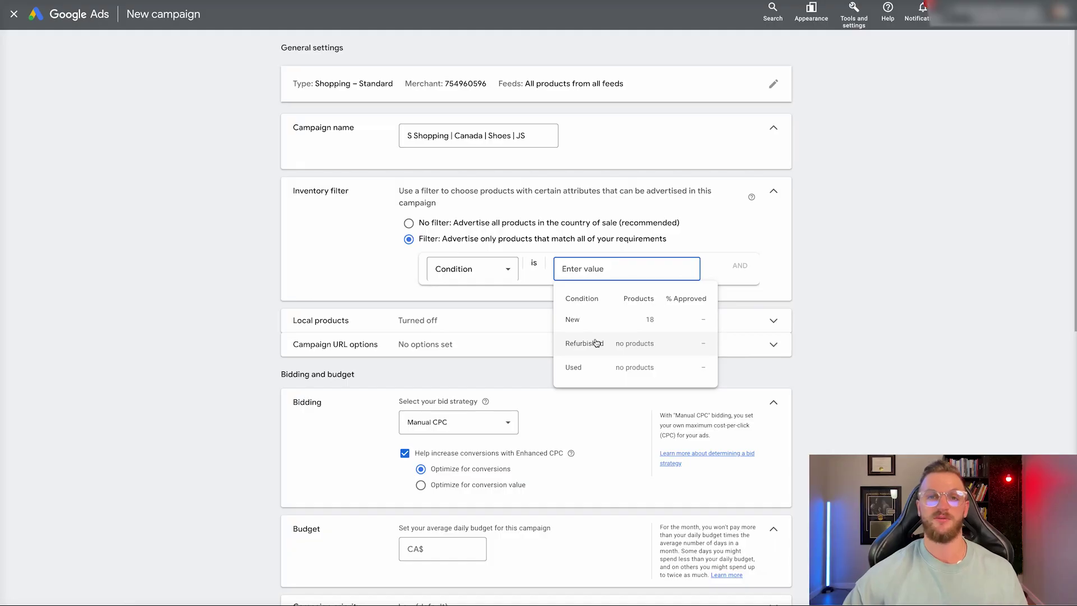
pyautogui.click(492, 270)
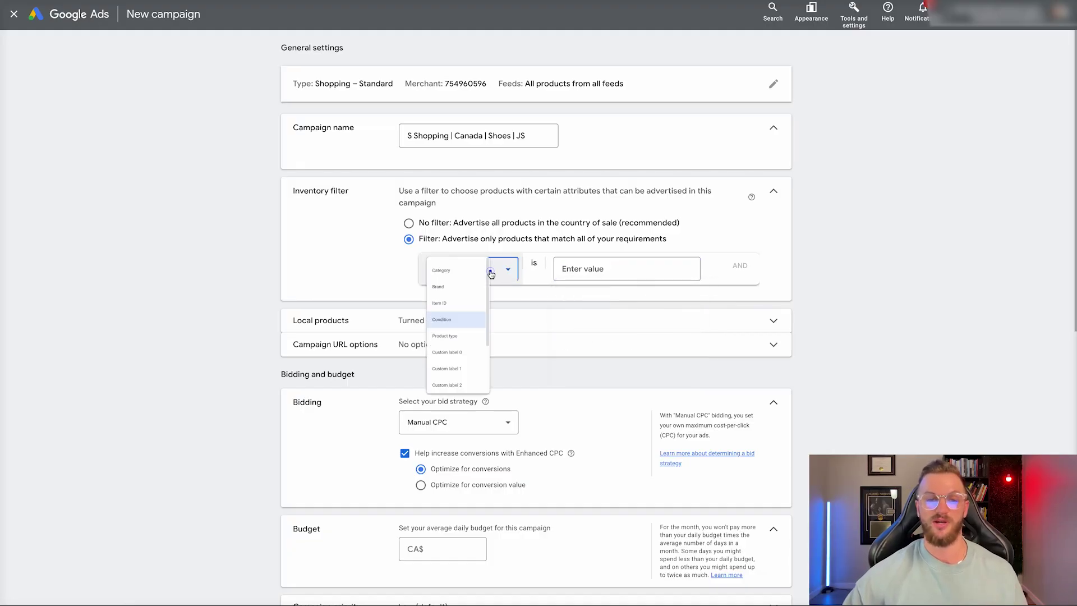
pyautogui.click(470, 381)
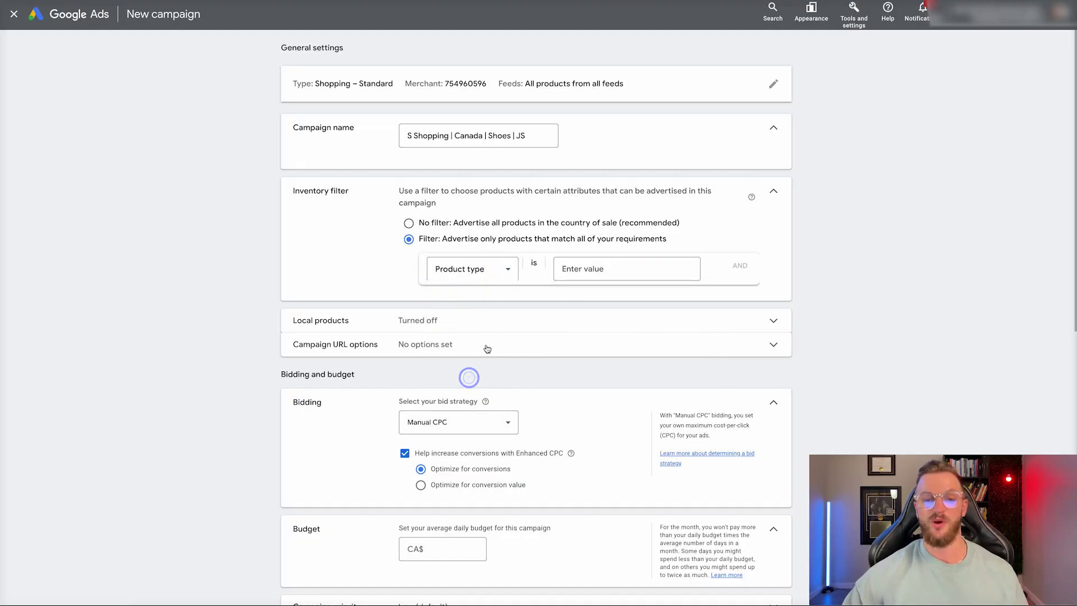
pyautogui.click(593, 270)
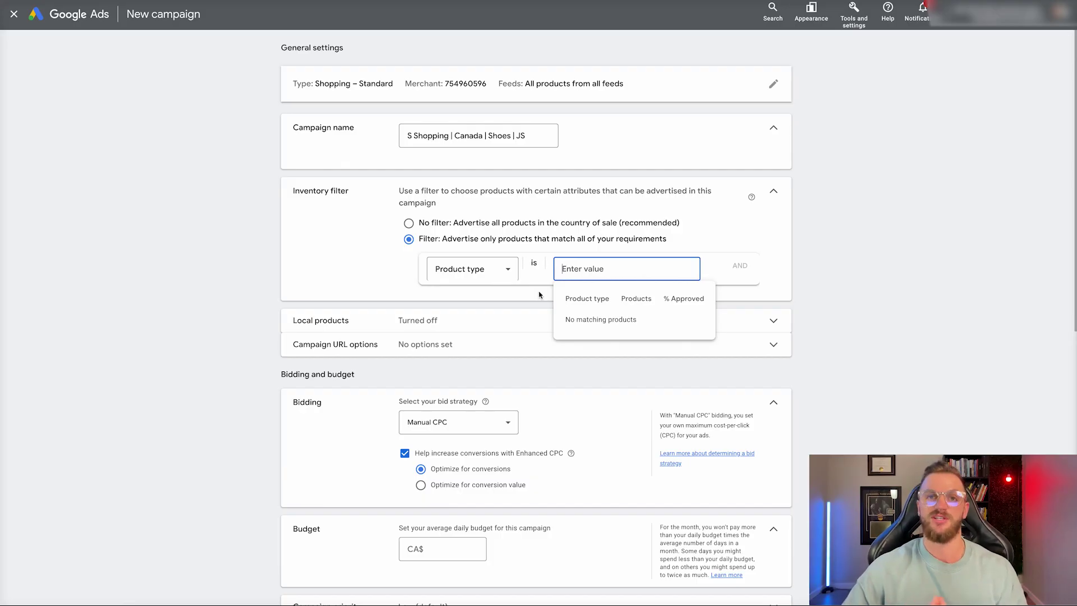
# - Set the inventory filter to products whose Custom label 0 is "shoes"
pyautogui.click(506, 271)
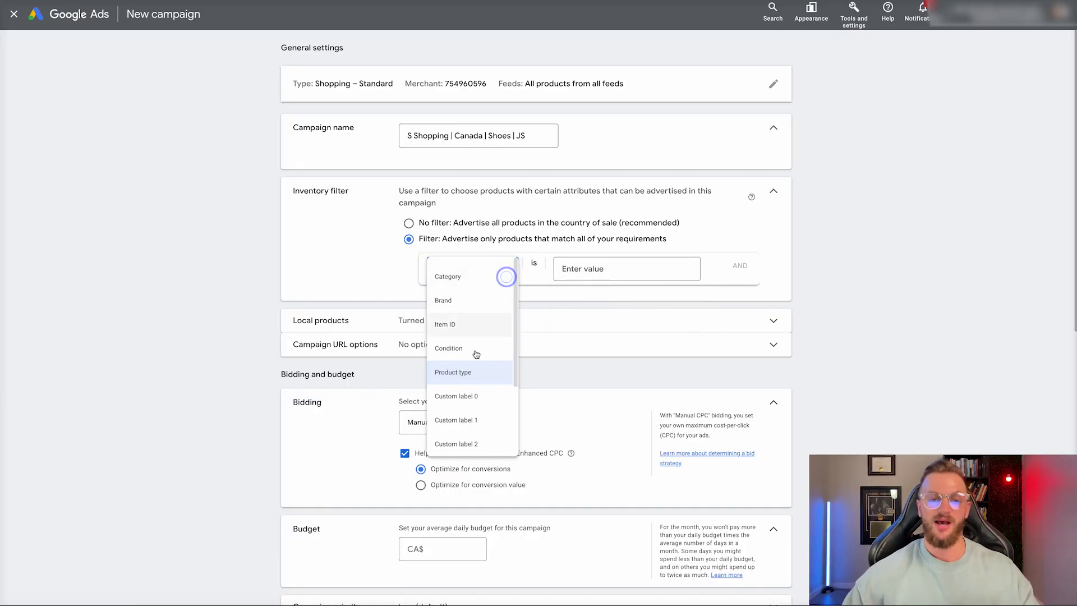
pyautogui.click(472, 400)
pyautogui.click(599, 270)
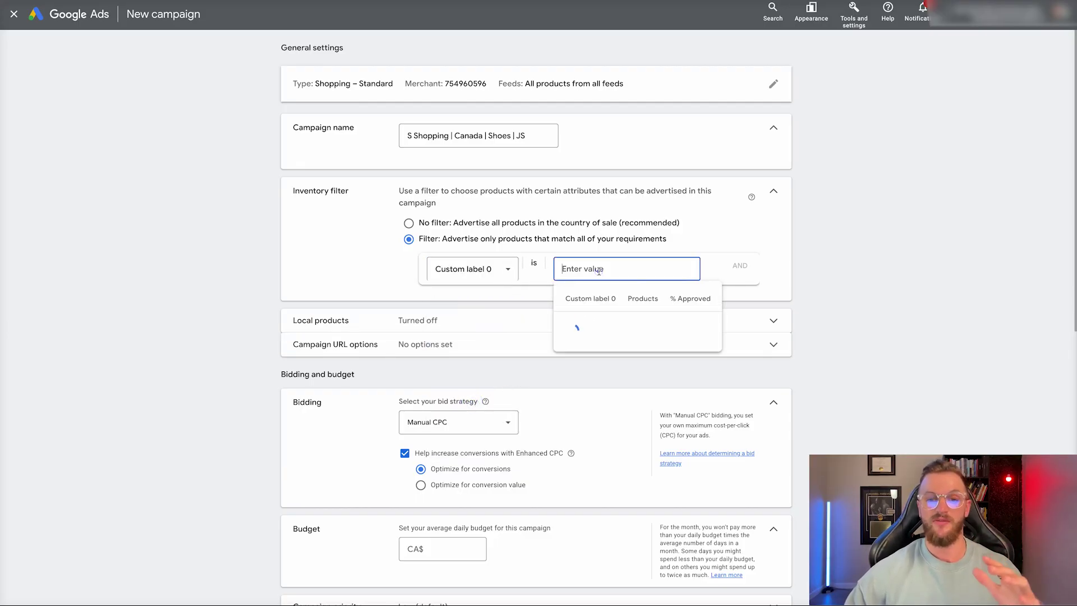
pyautogui.write('shoes')
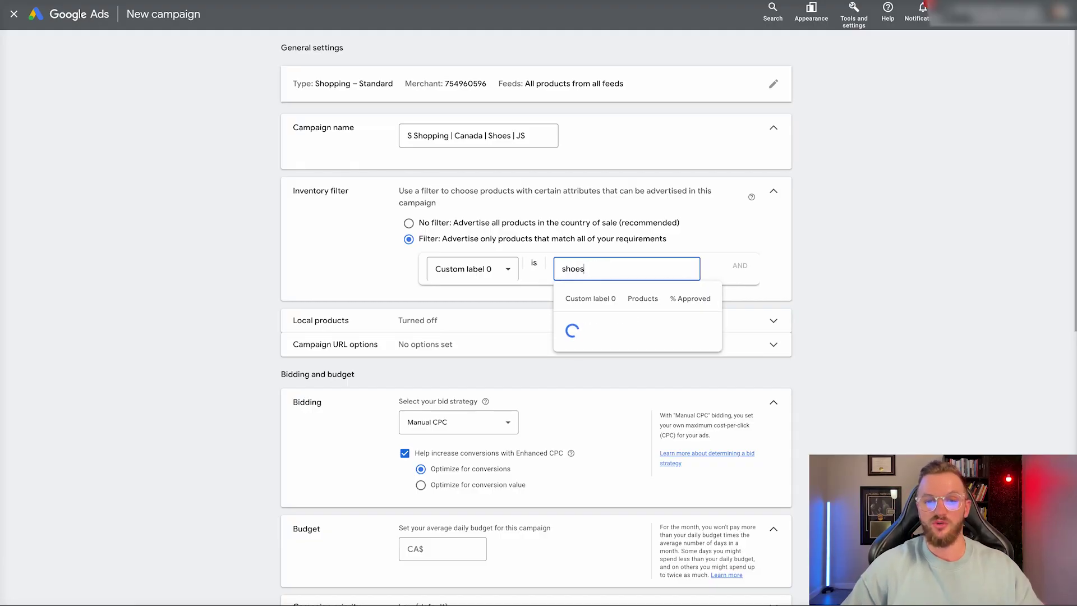
pyautogui.click(604, 319)
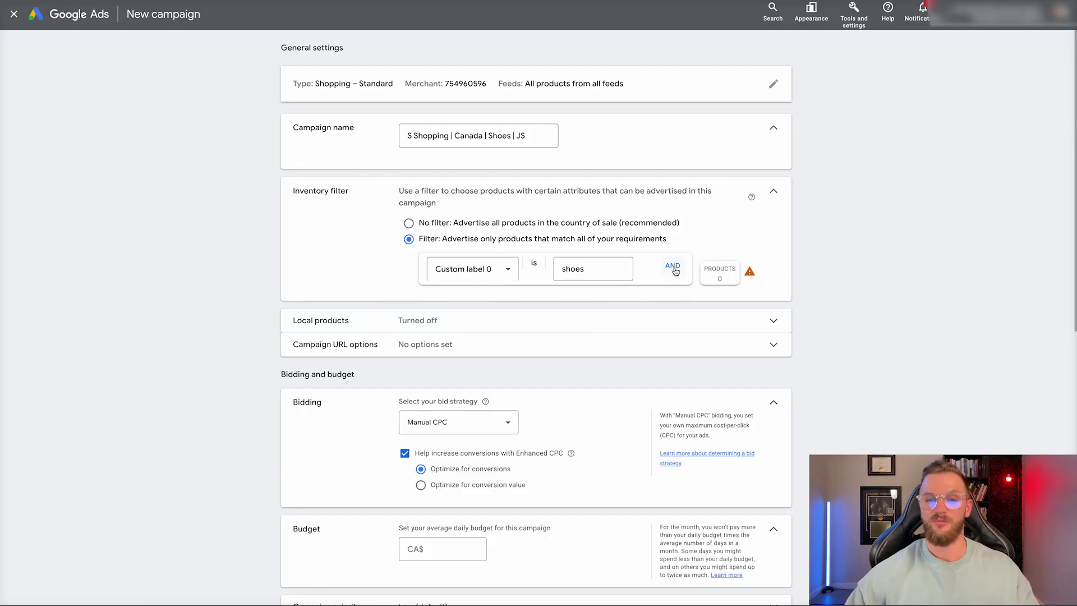
# - Add and remove a second filter requirement, and set the inventory filter to No filter, advertising all products in the country of sale
pyautogui.click(673, 266)
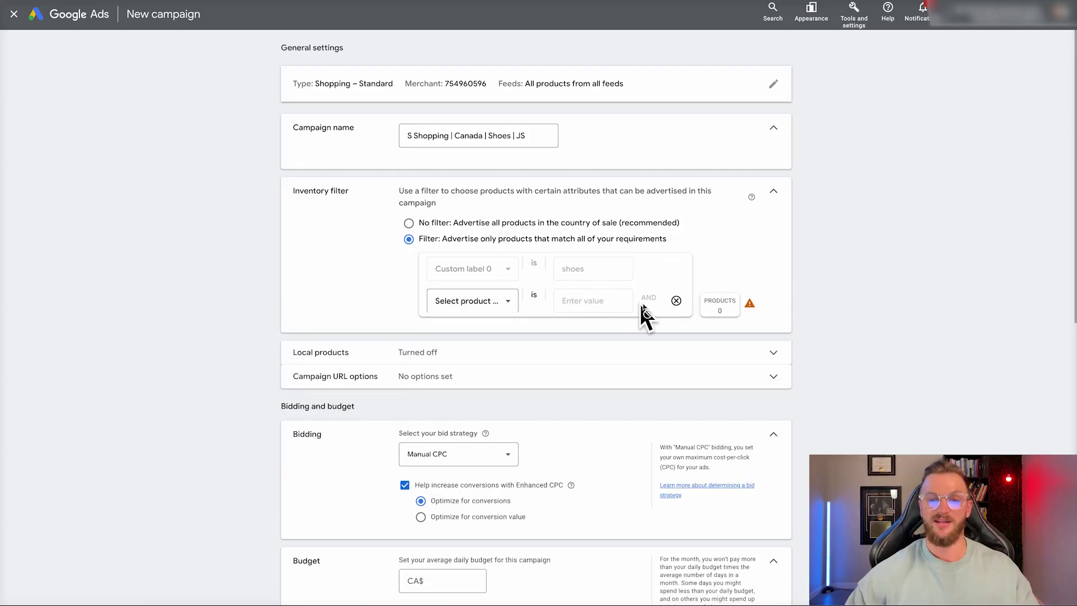
pyautogui.click(675, 301)
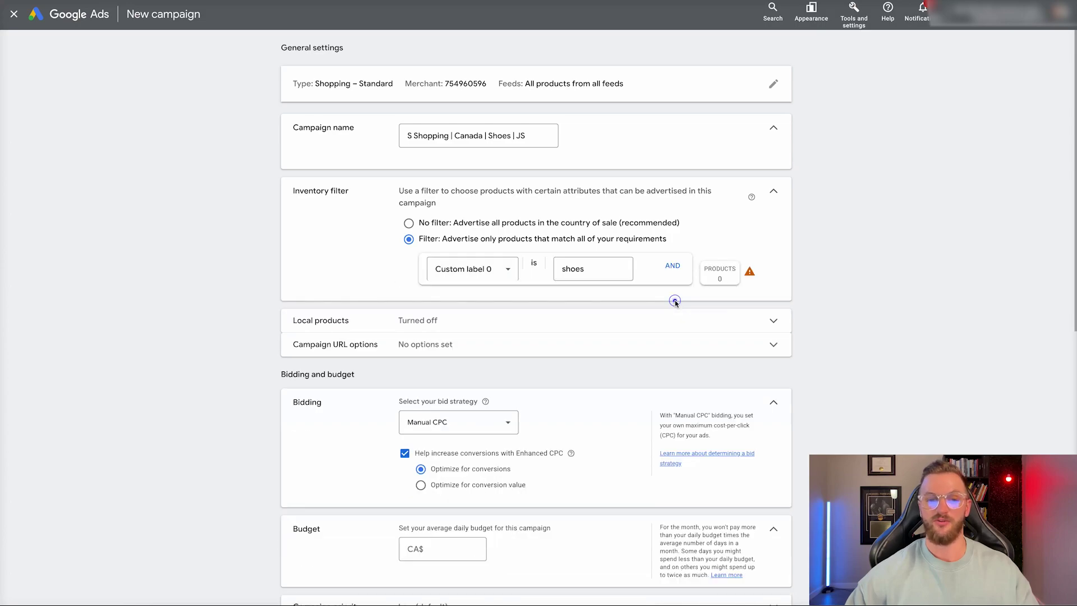
pyautogui.click(408, 223)
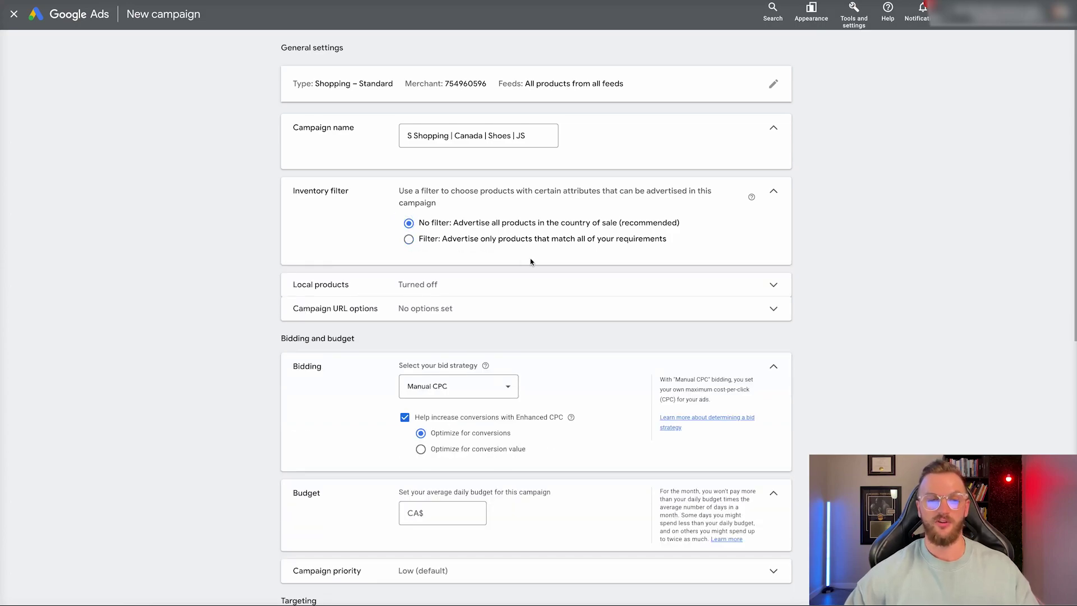
# - Review the local products setting and its help text, turning ads for products sold in local stores on and off again
pyautogui.click(468, 293)
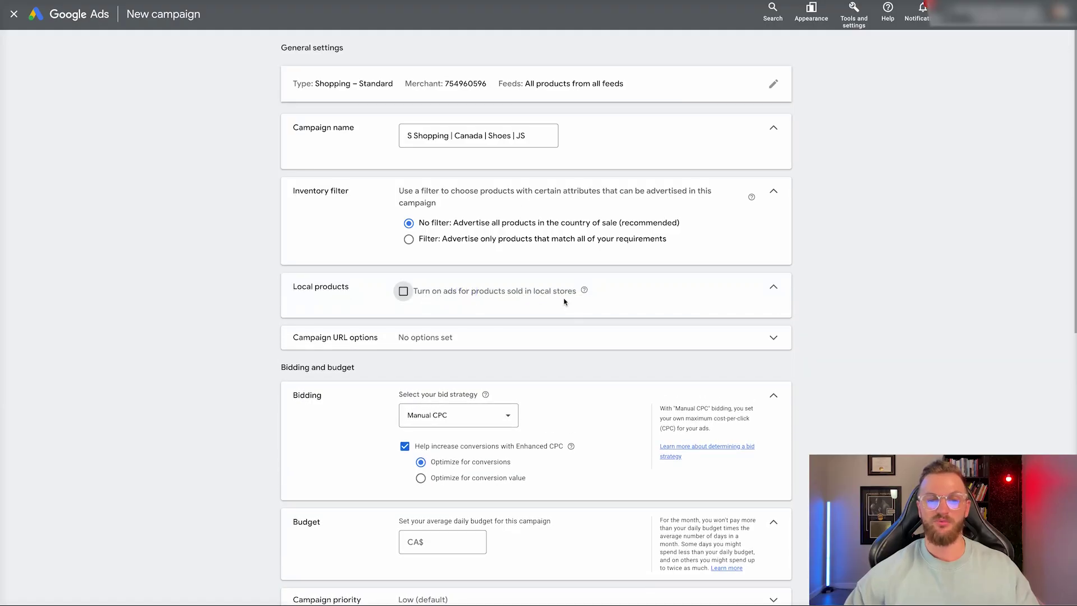
pyautogui.moveTo(584, 292)
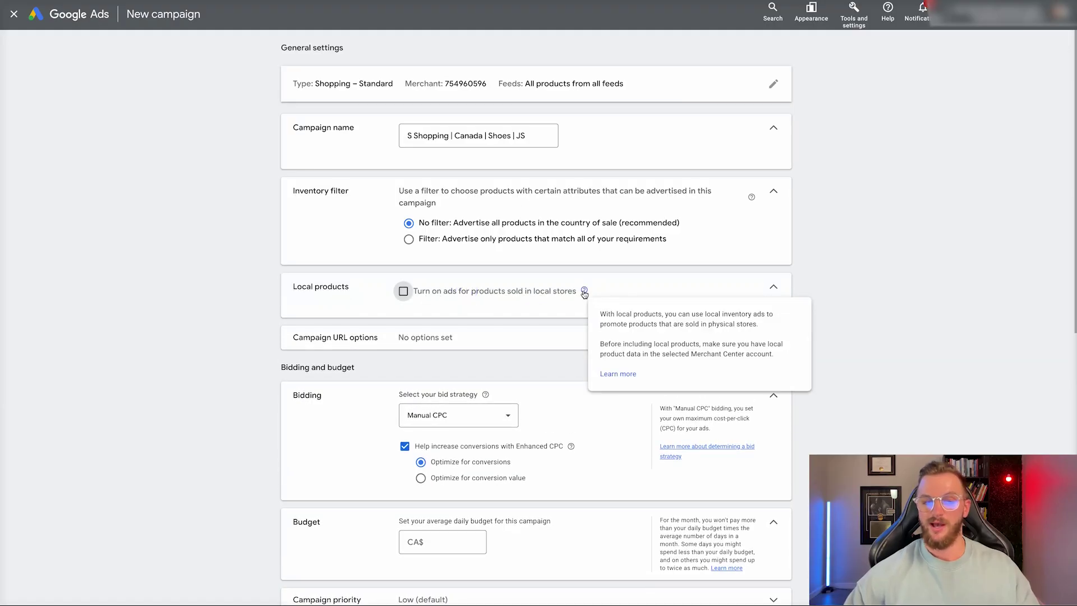
pyautogui.click(402, 291)
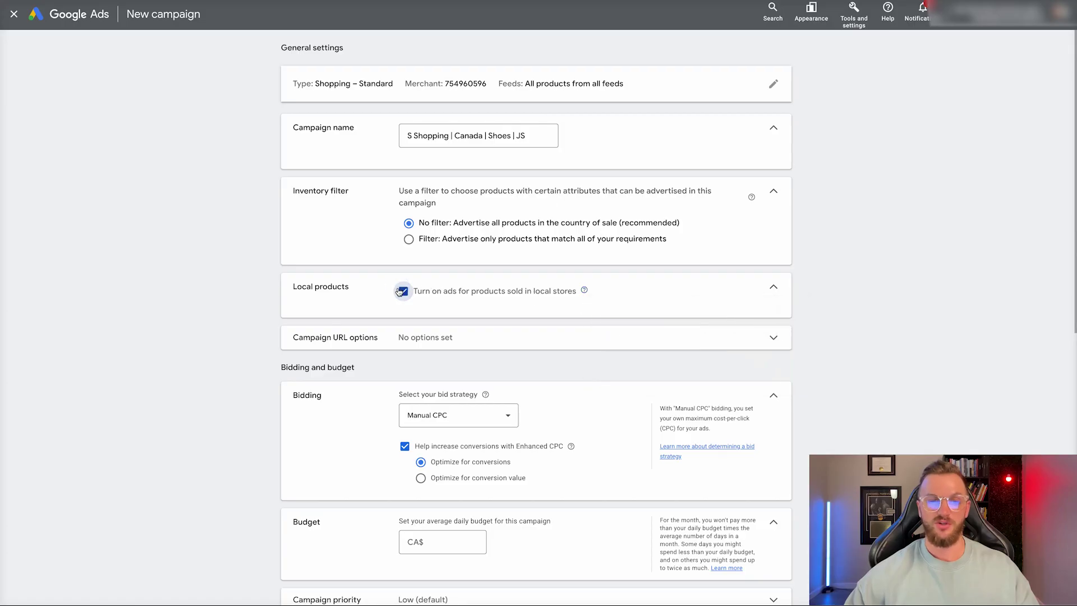
pyautogui.click(402, 291)
pyautogui.moveTo(581, 291)
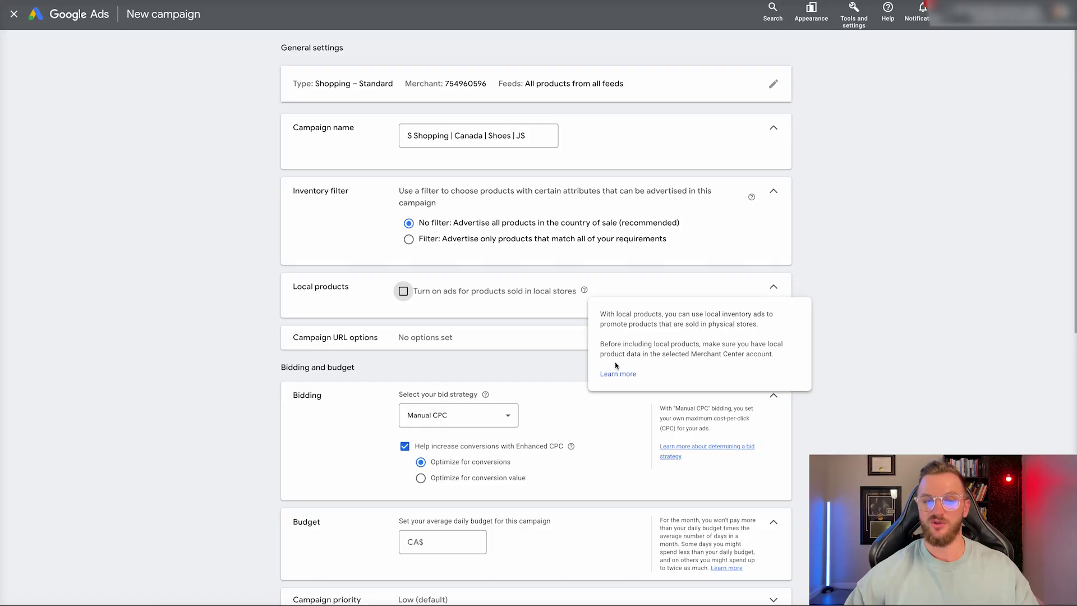
# - Expand the campaign URL options, look over the tracking template and final URL suffix fields, and collapse the section
pyautogui.scroll(-3, 518, 277)
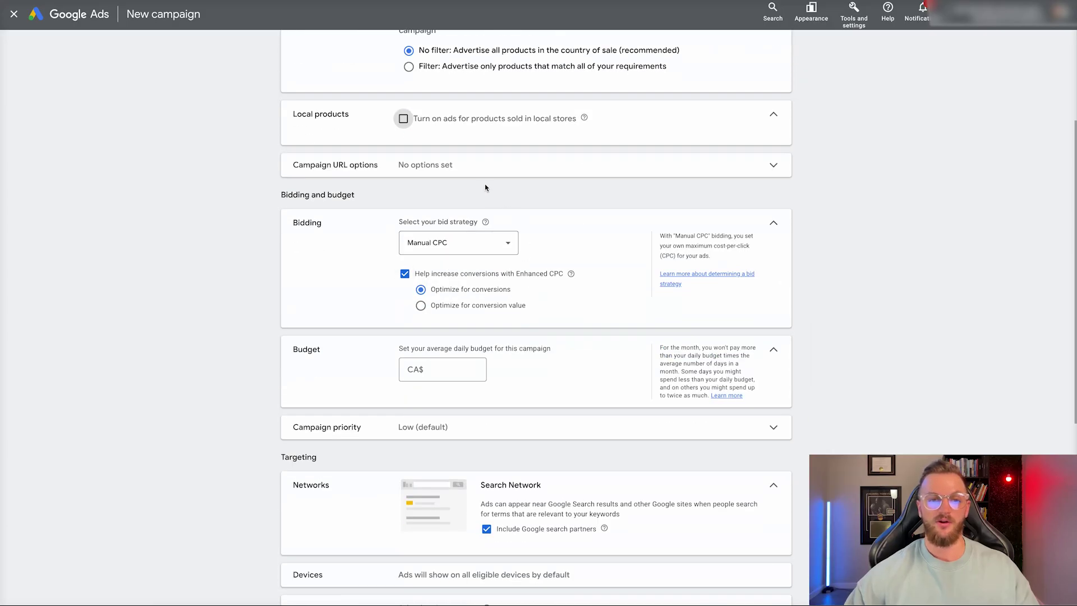
pyautogui.click(473, 164)
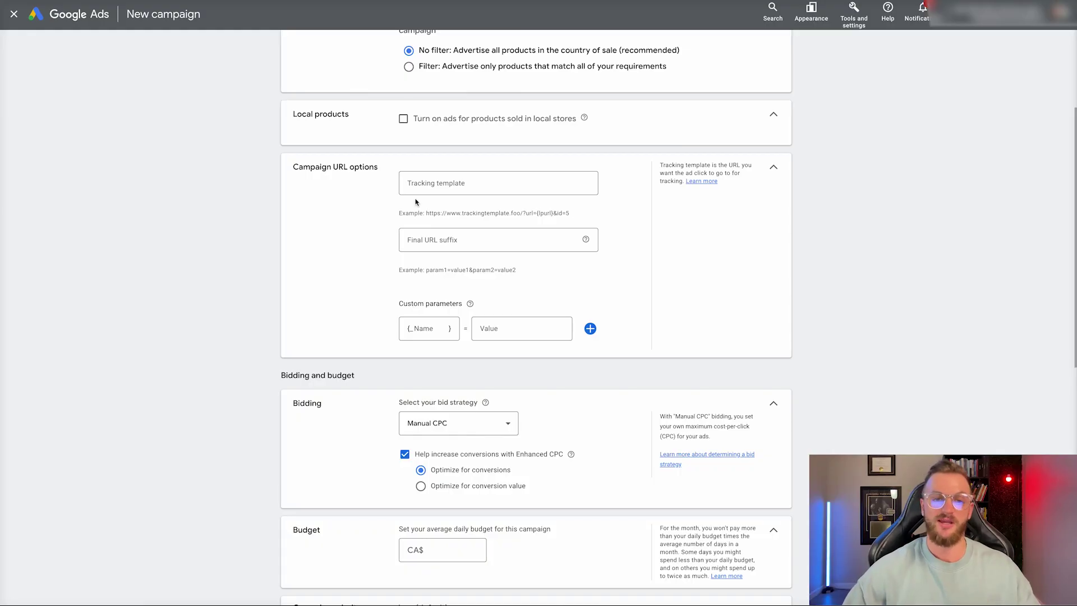
pyautogui.click(440, 189)
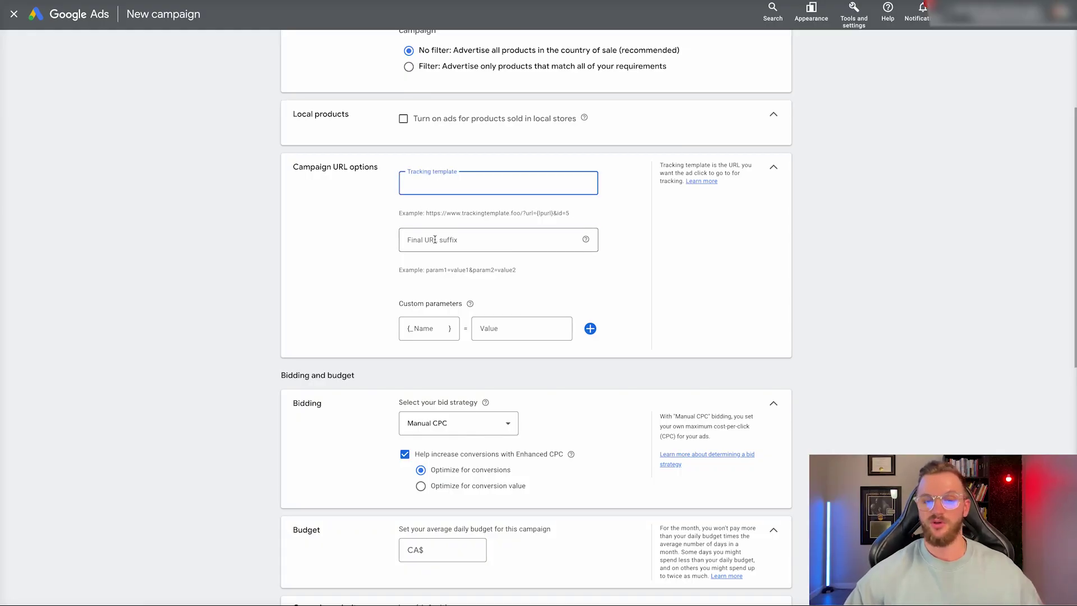
pyautogui.click(435, 240)
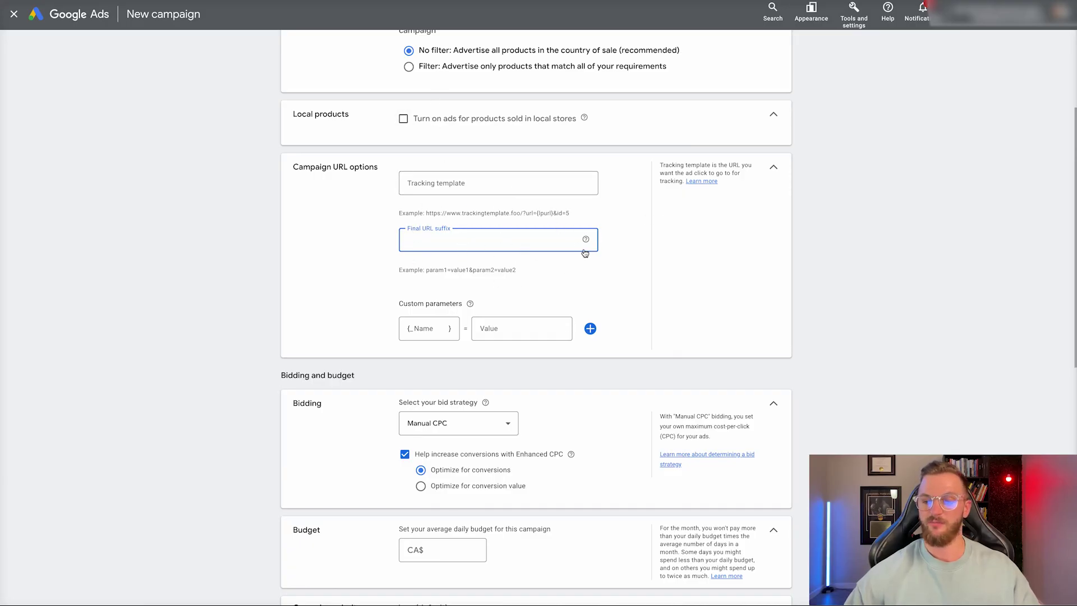
pyautogui.click(774, 167)
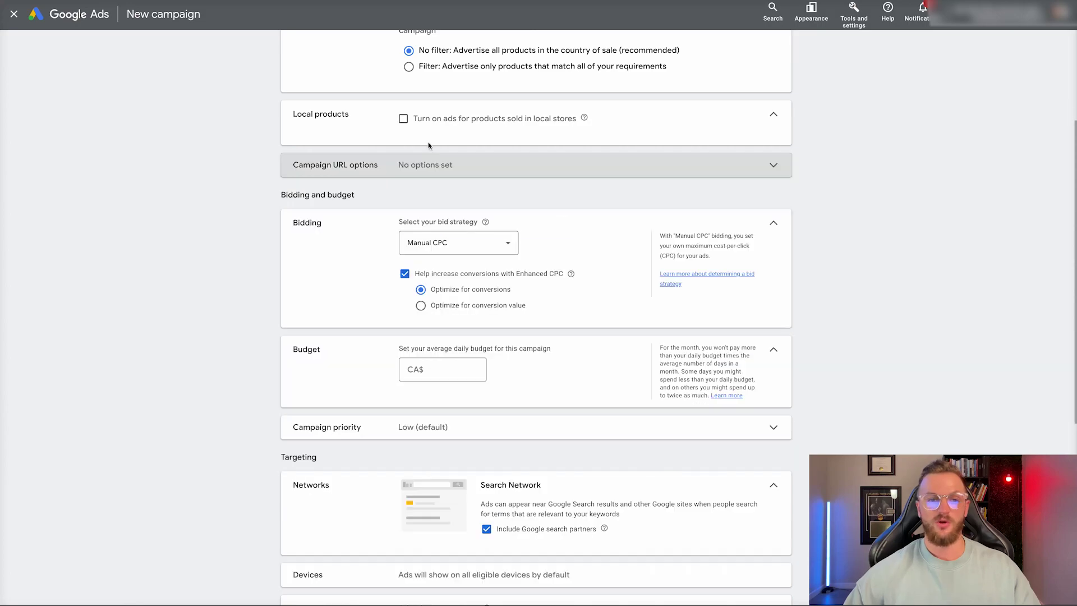
# - Try the Target ROAS, Maximize clicks and Manual CPC bid strategies, and check the Enhanced CPC option
pyautogui.scroll(-1, 429, 145)
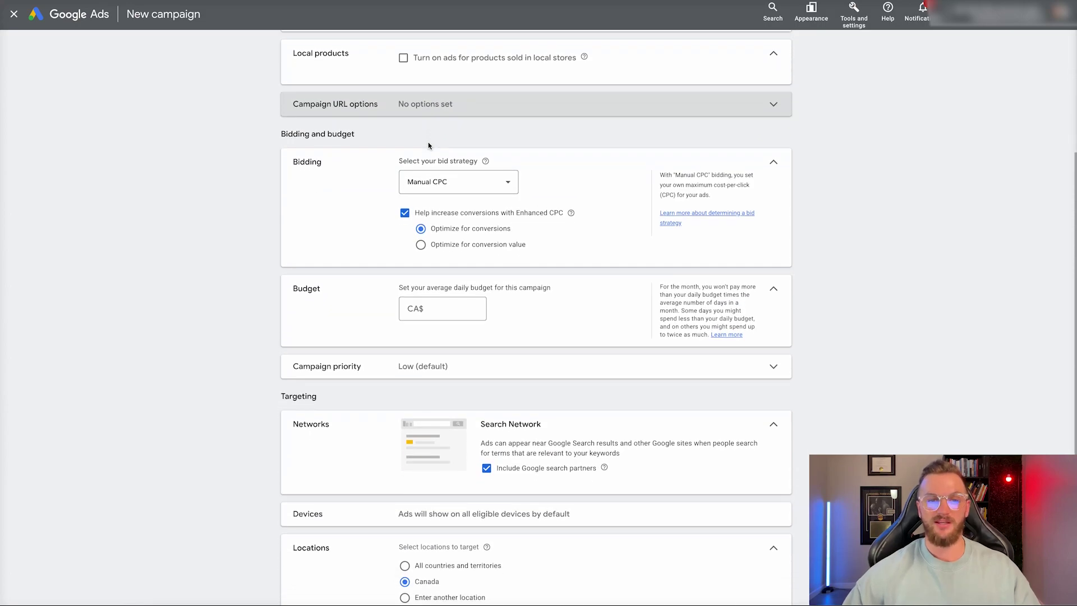
pyautogui.click(457, 180)
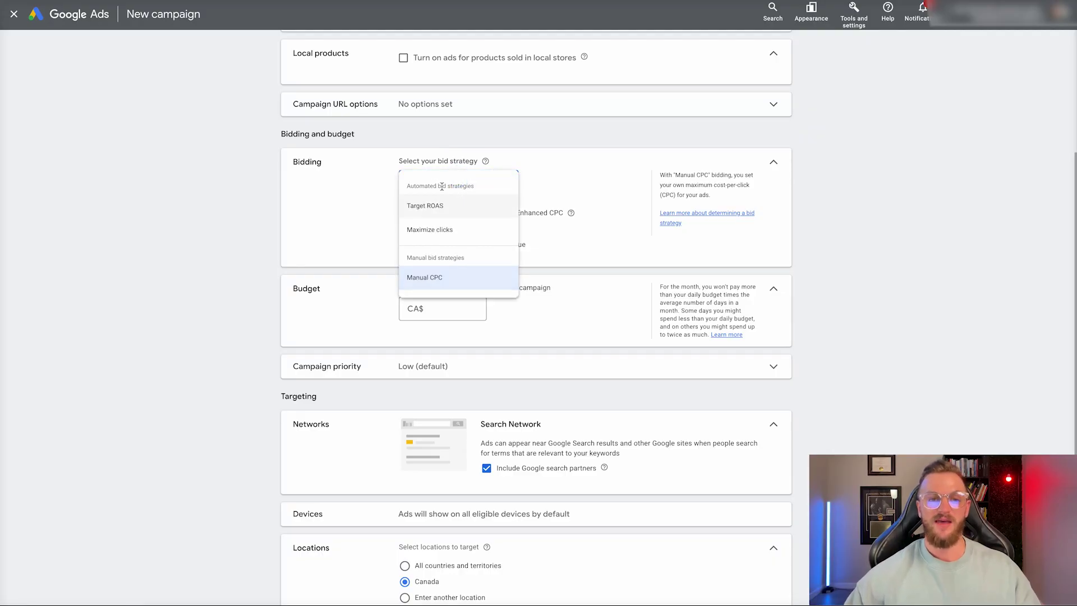
pyautogui.moveTo(485, 184); pyautogui.dragTo(397, 183)
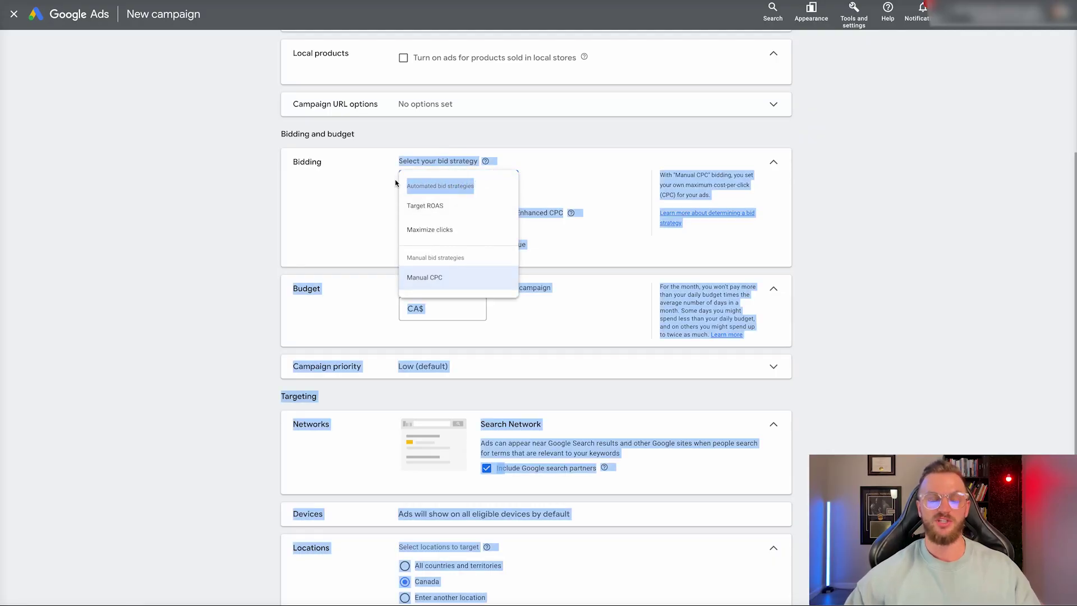
pyautogui.click(447, 207)
pyautogui.click(447, 186)
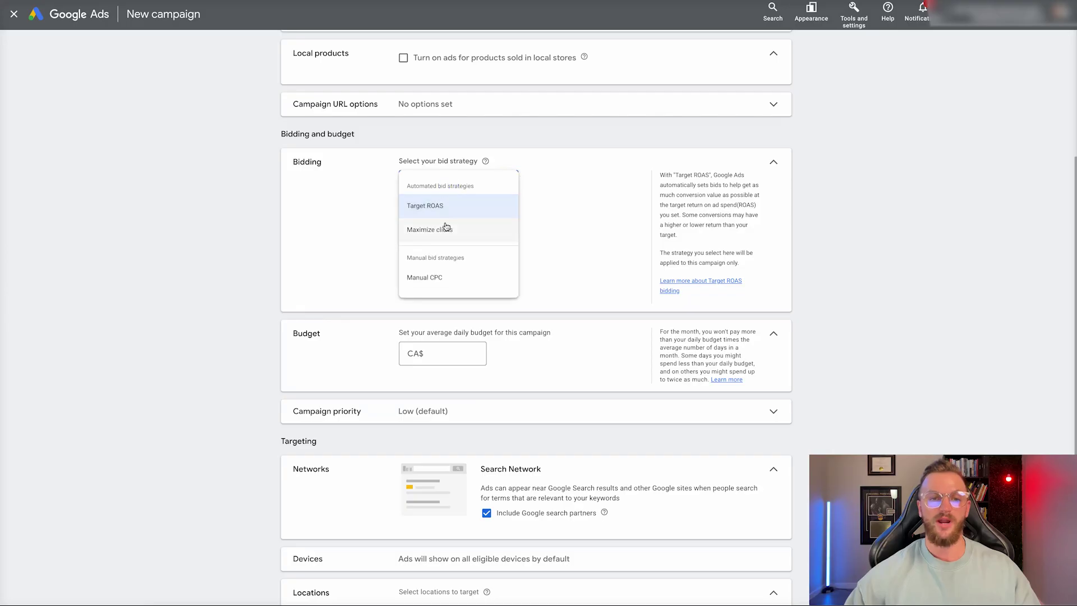
pyautogui.click(428, 223)
pyautogui.click(460, 185)
pyautogui.click(431, 264)
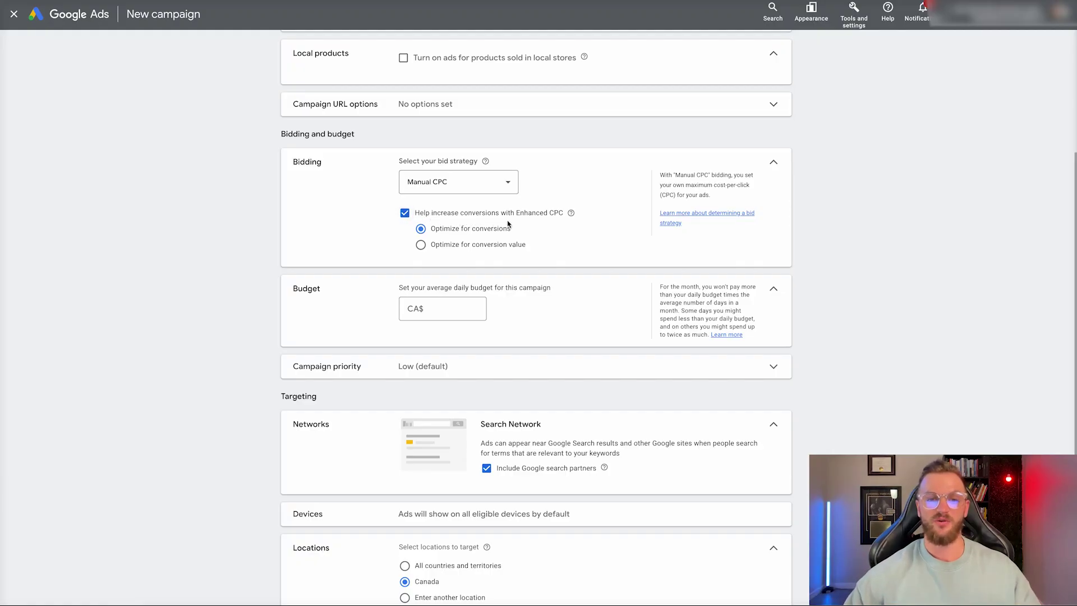
pyautogui.moveTo(570, 213)
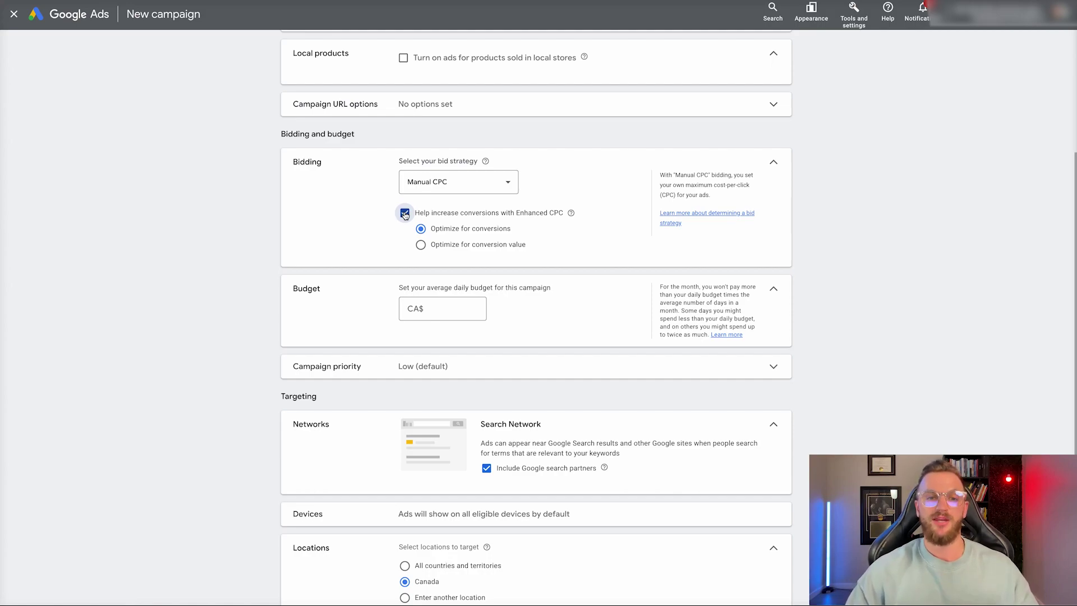
# - Switch the bid strategy to Maximize clicks and toggle the maximum cost per click bid limit on and off
pyautogui.click(454, 185)
pyautogui.click(451, 228)
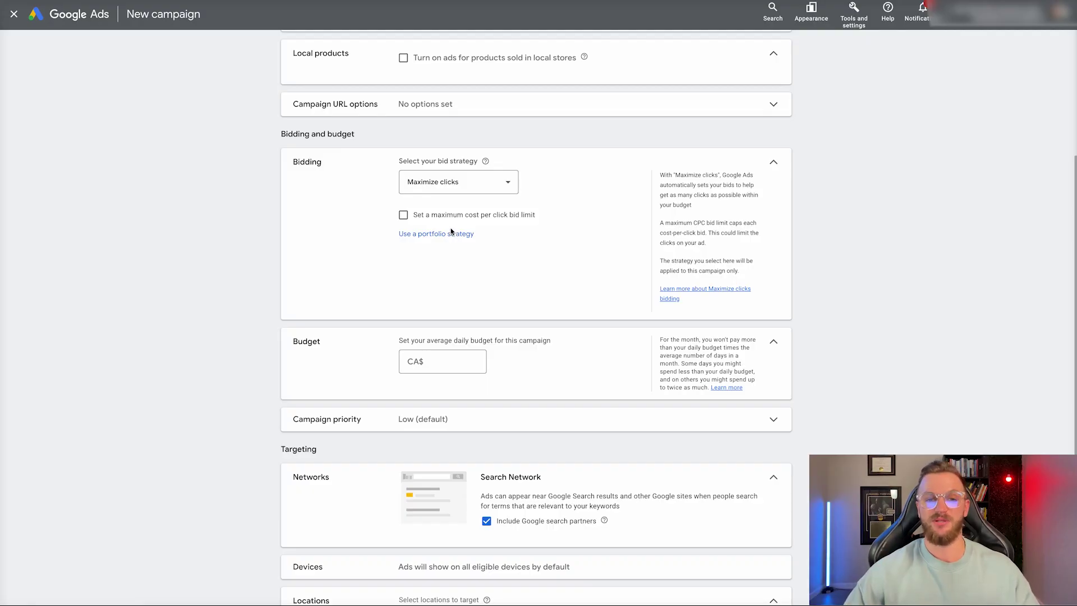
pyautogui.click(404, 216)
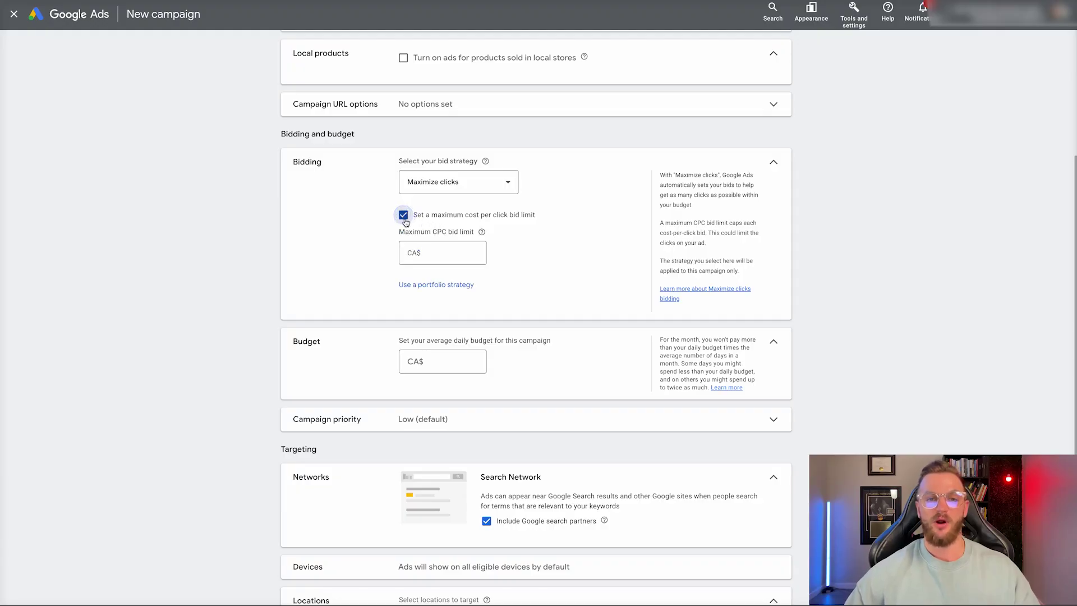
pyautogui.click(403, 216)
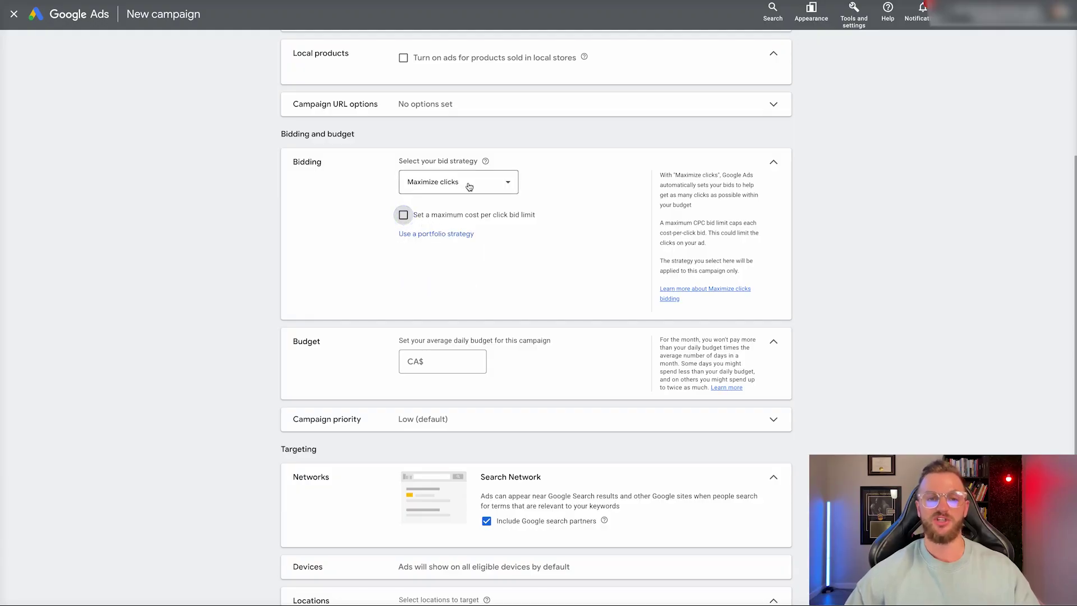
# - Compare the bid strategies by switching to Target ROAS, on to Maximize clicks and back to Manual CPC
pyautogui.click(469, 182)
pyautogui.click(459, 205)
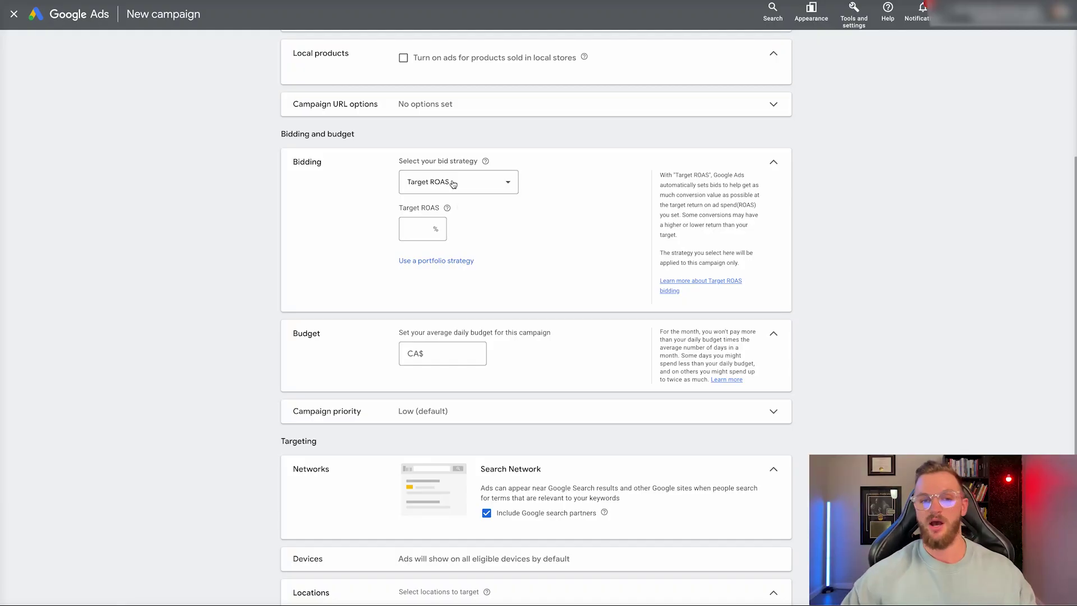
pyautogui.click(448, 182)
pyautogui.click(444, 224)
pyautogui.click(450, 191)
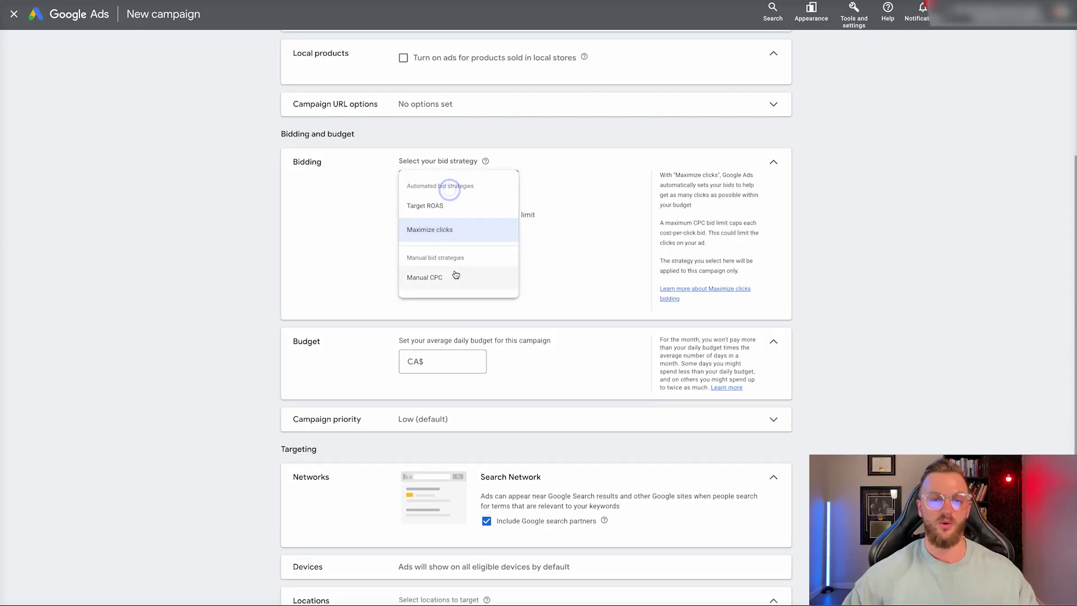
pyautogui.click(453, 273)
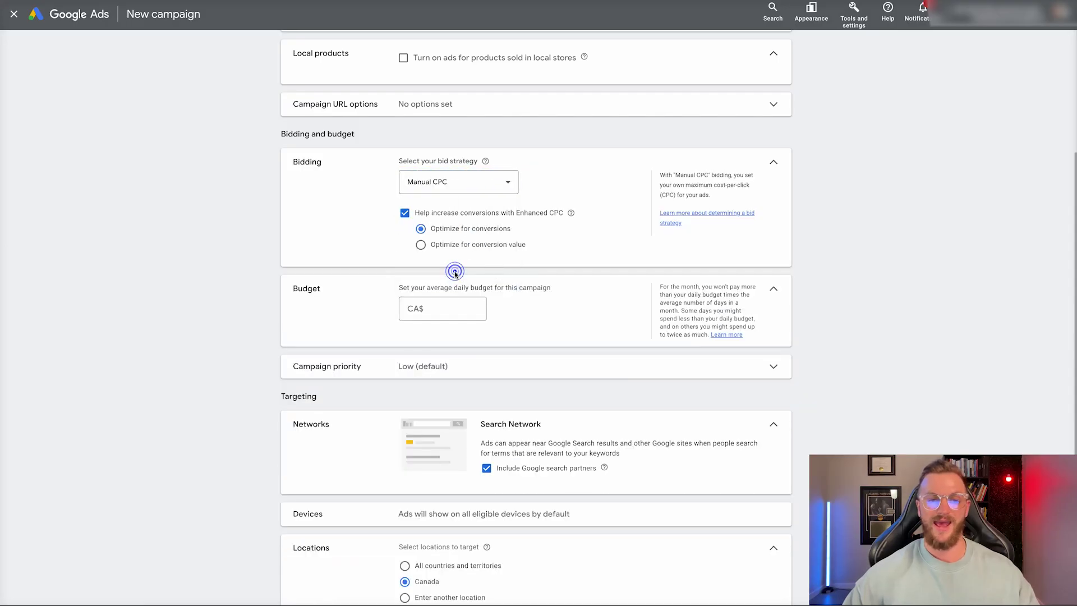
# - Set the campaign's bid strategy to Maximize clicks without a bid limit
pyautogui.click(468, 176)
pyautogui.click(443, 227)
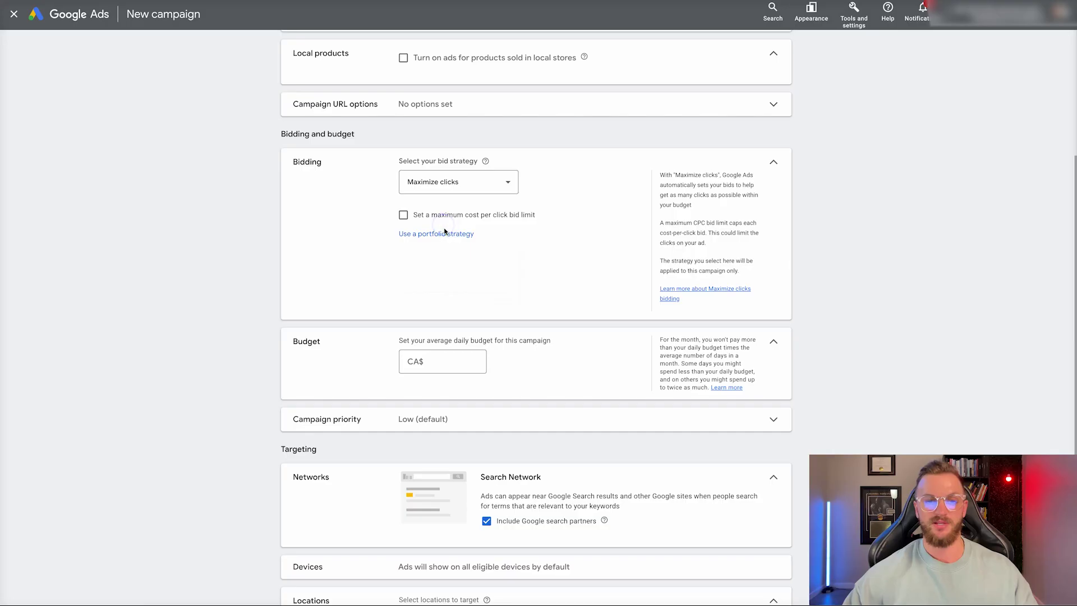
# - Set the campaign's average daily budget to CA$100
pyautogui.scroll(-1, 439, 293)
pyautogui.click(454, 283)
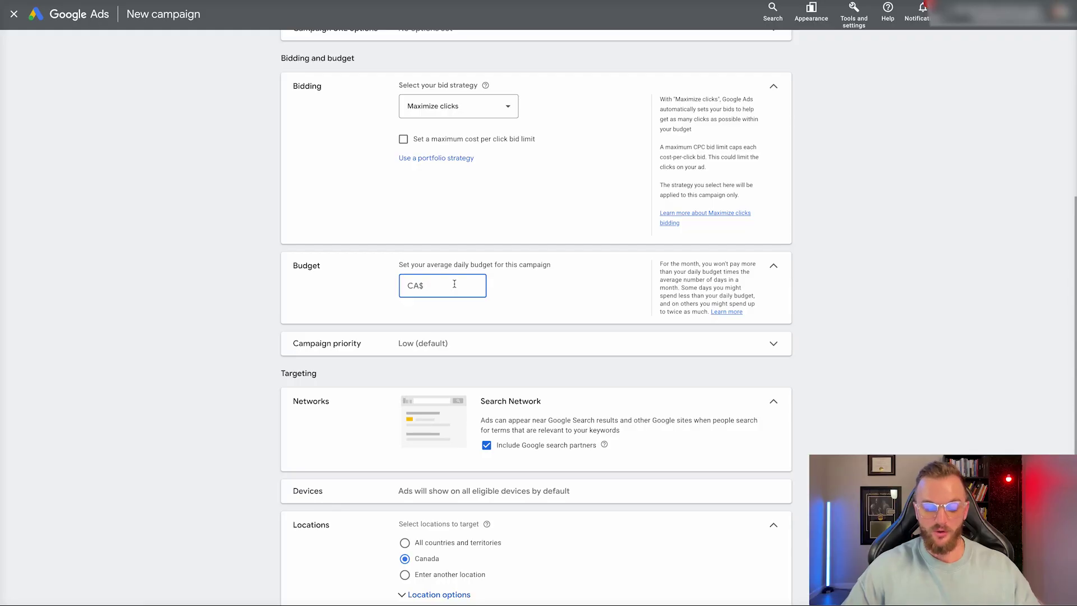
pyautogui.write('30')
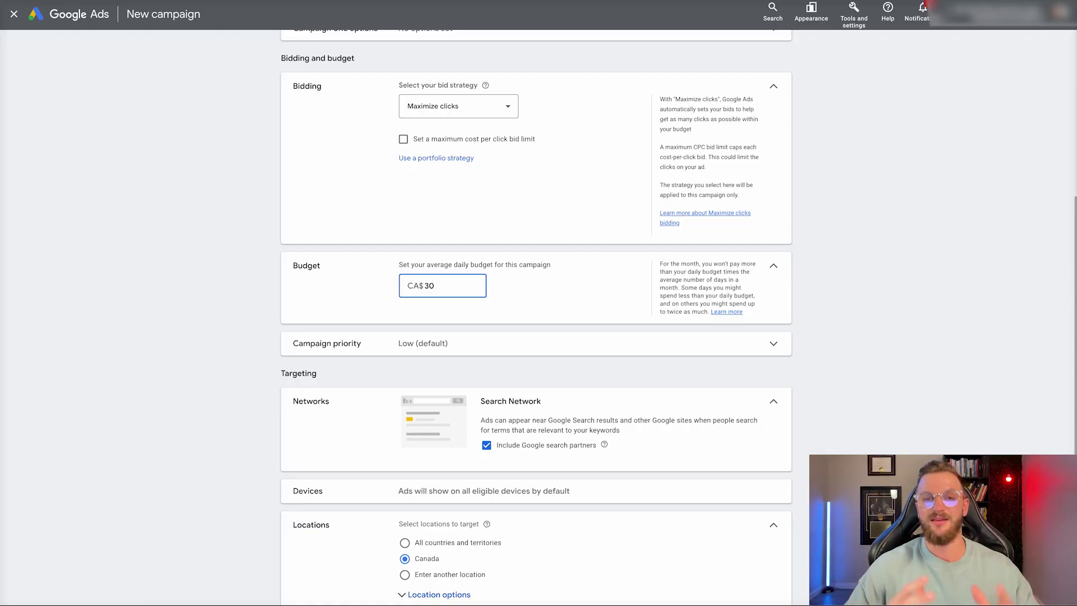
pyautogui.press('BackSpace')
pyautogui.press('BackSpace')
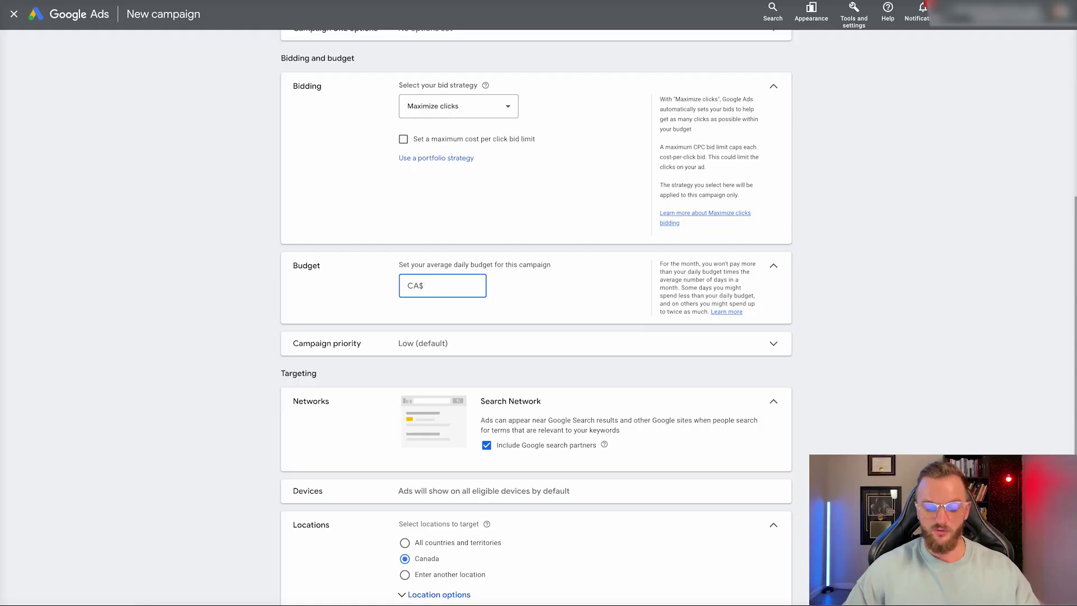
pyautogui.write('100')
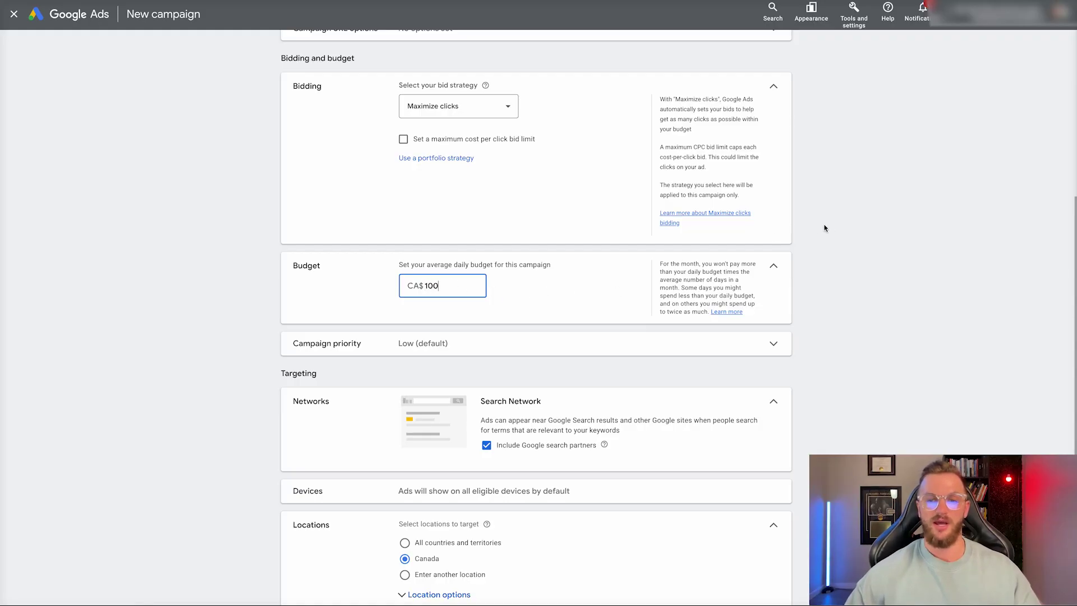
pyautogui.click(810, 265)
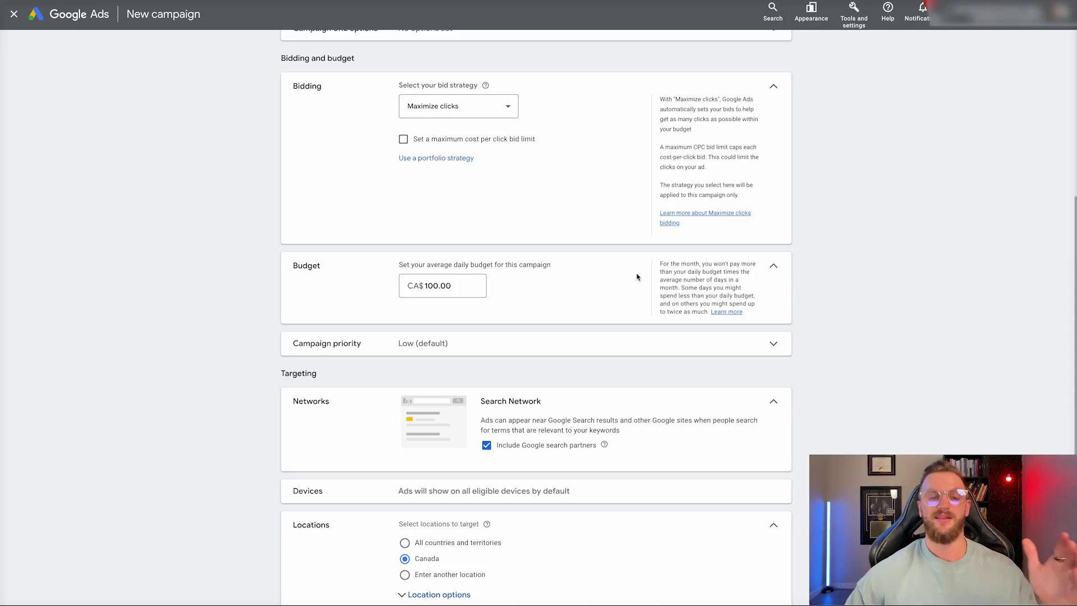
# - Try the Medium and High campaign priorities and return the setting to Low (default)
pyautogui.click(543, 343)
pyautogui.scroll(-1, 543, 348)
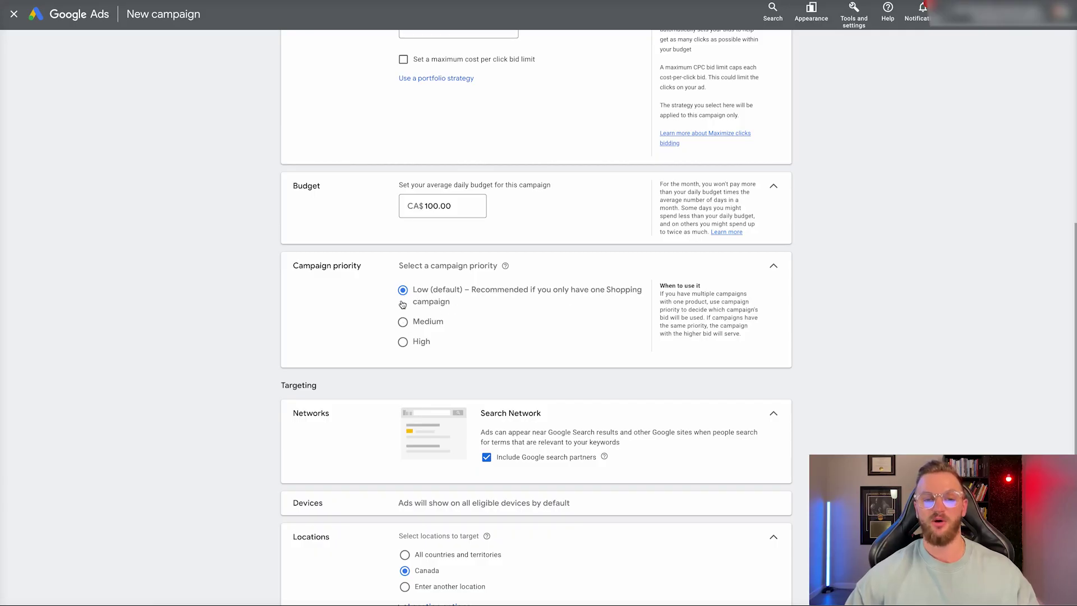
pyautogui.click(403, 321)
pyautogui.click(403, 342)
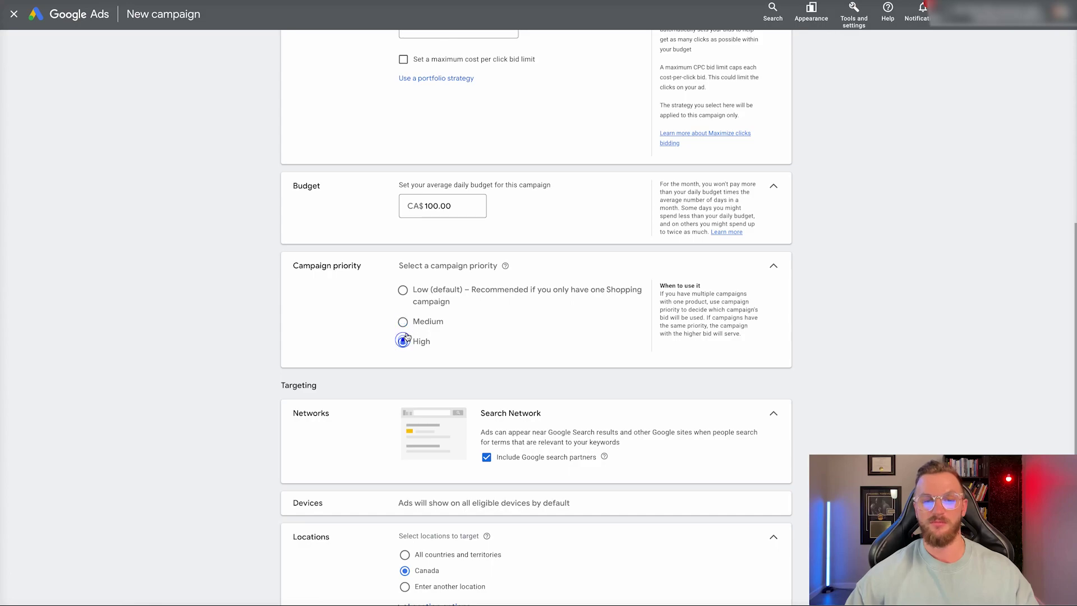
pyautogui.click(402, 291)
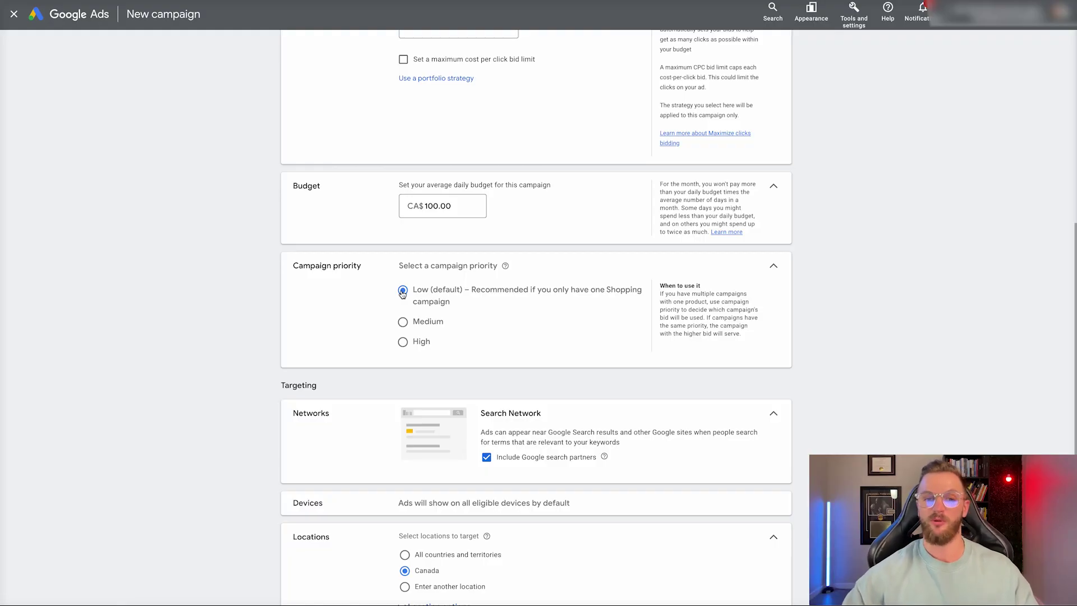
# - Turn the Search Network's Google search partners option off and back on
pyautogui.scroll(-1, 455, 291)
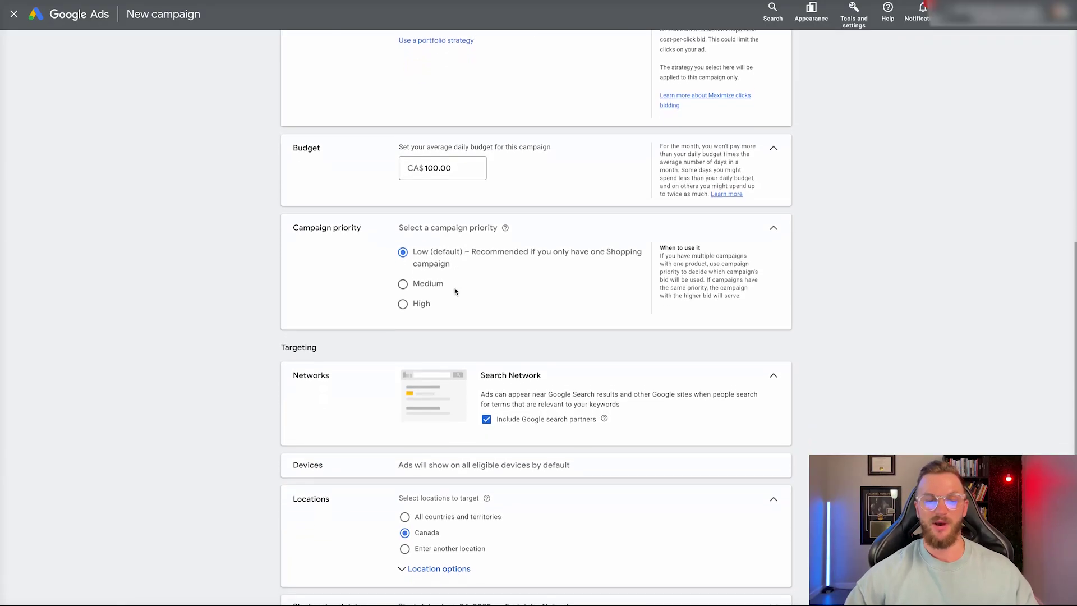
pyautogui.scroll(-2, 790, 328)
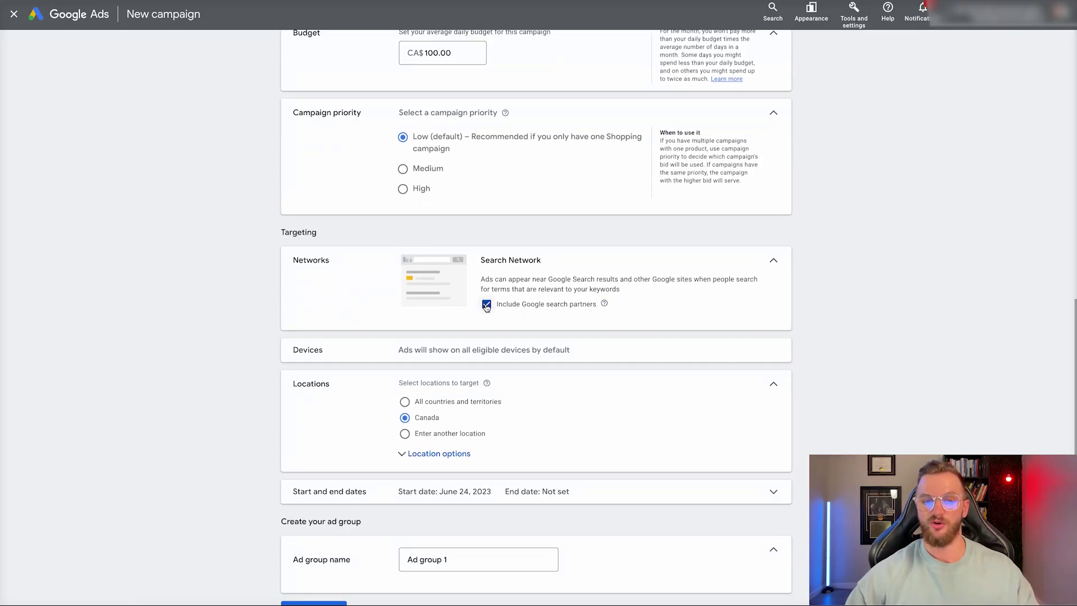
pyautogui.click(486, 305)
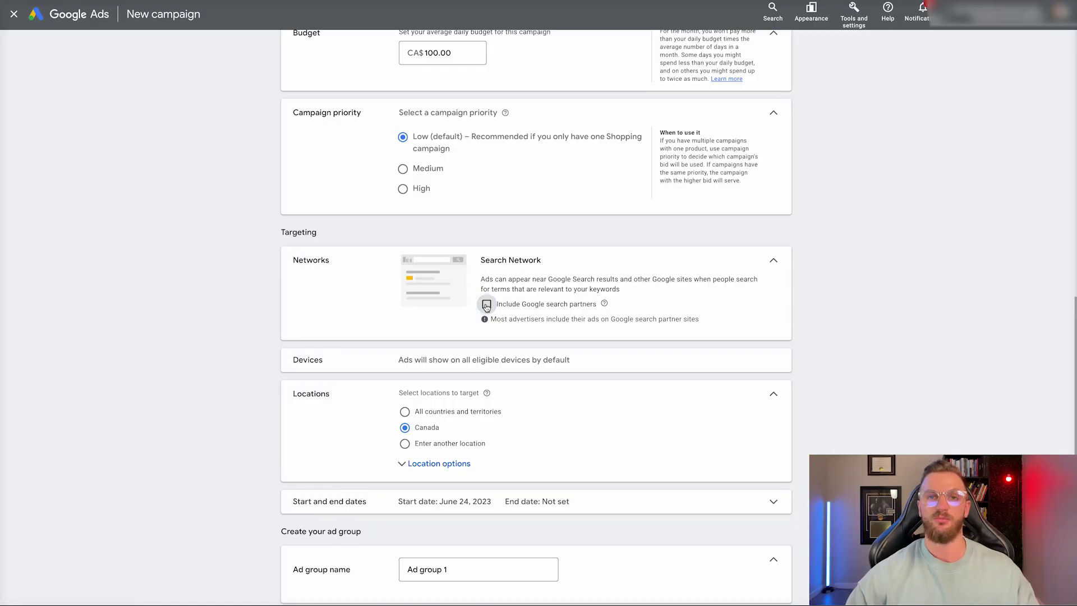
pyautogui.click(486, 305)
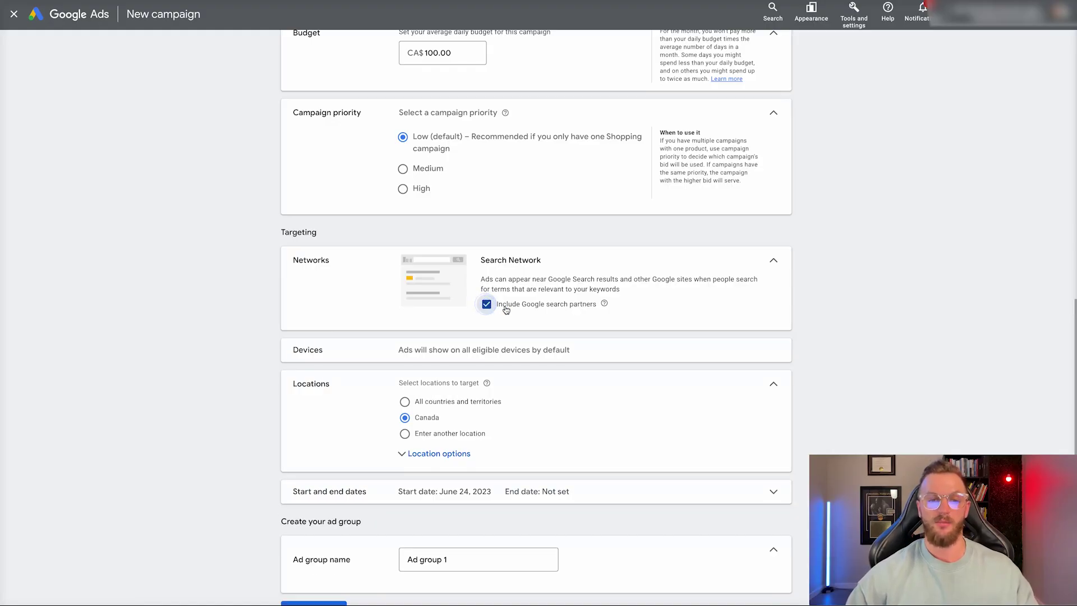
pyautogui.click(544, 345)
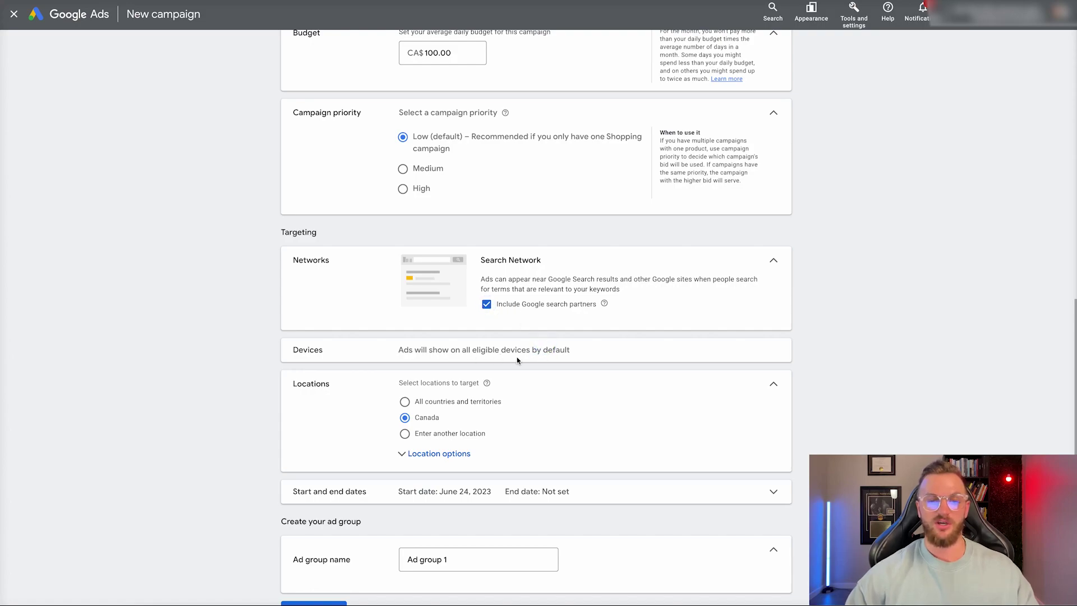
# - Expand the location options and add the United States and Canada as custom targeted locations
pyautogui.scroll(-1, 517, 355)
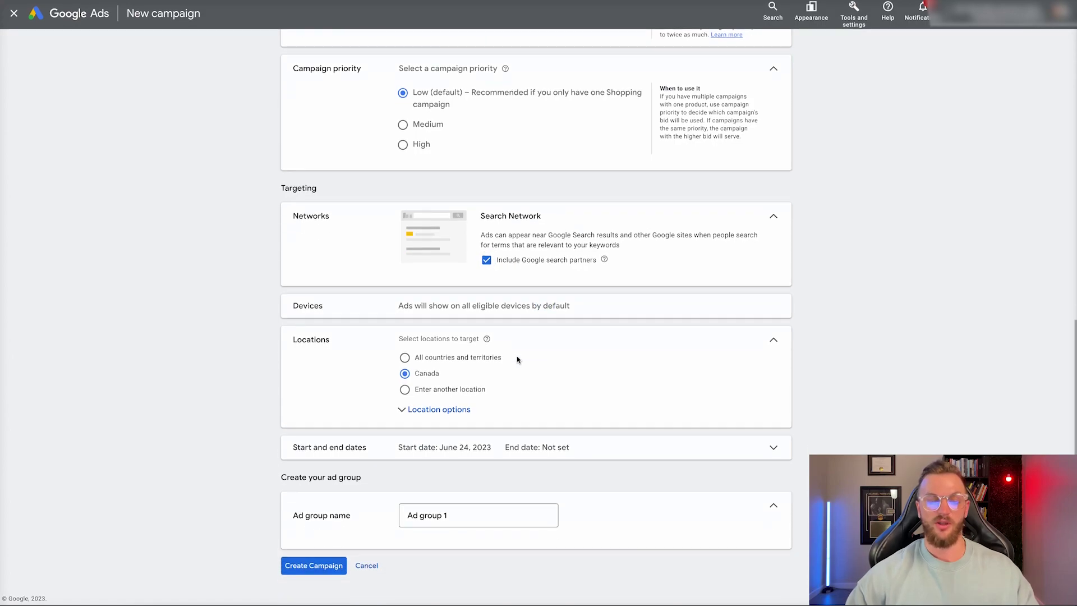
pyautogui.click(431, 408)
pyautogui.click(404, 389)
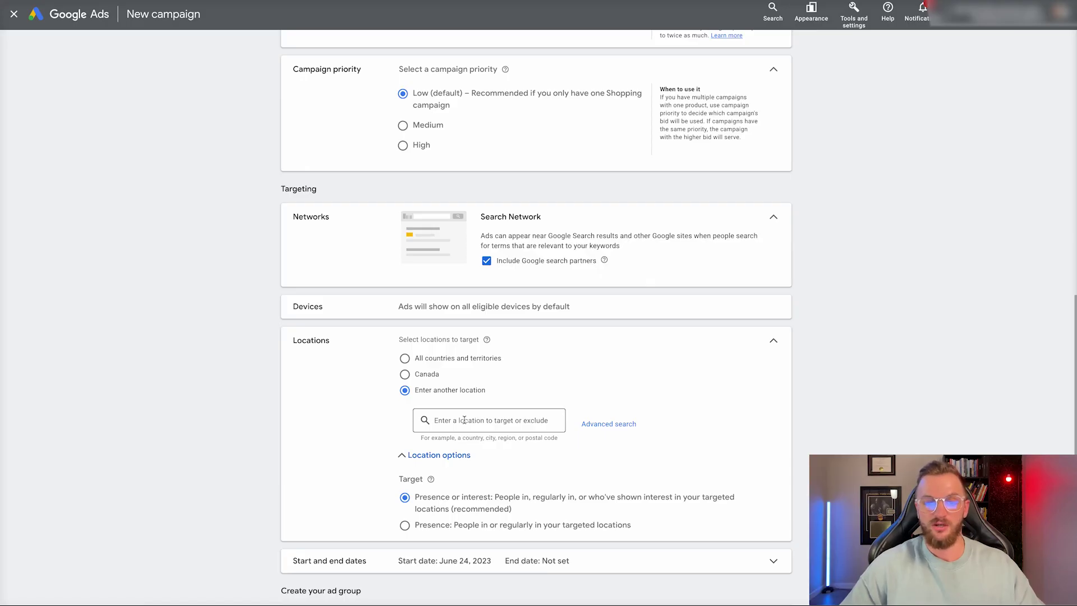
pyautogui.write('united')
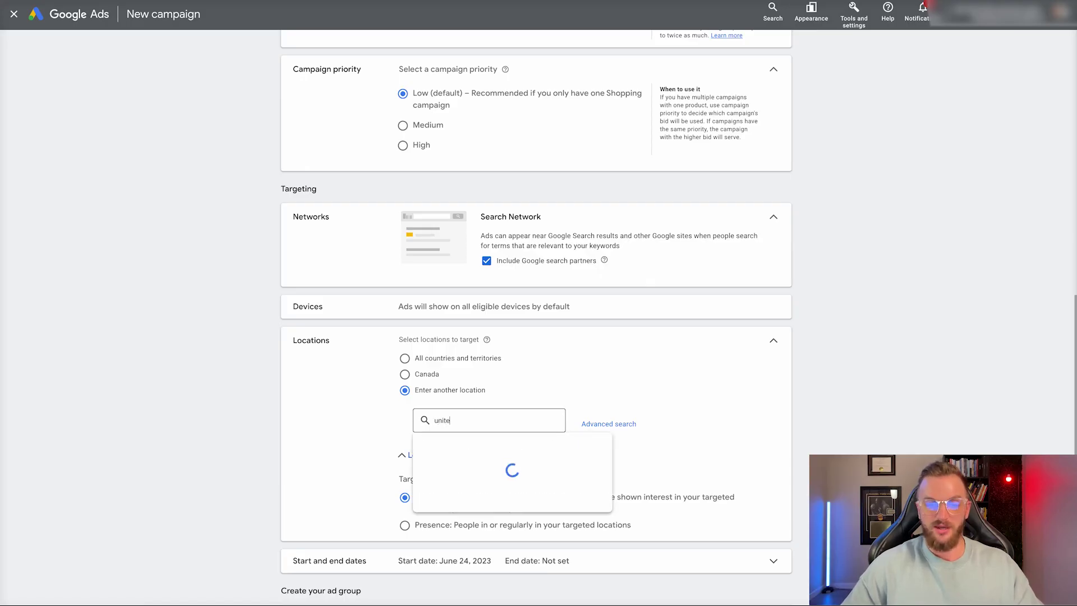
pyautogui.click(687, 247)
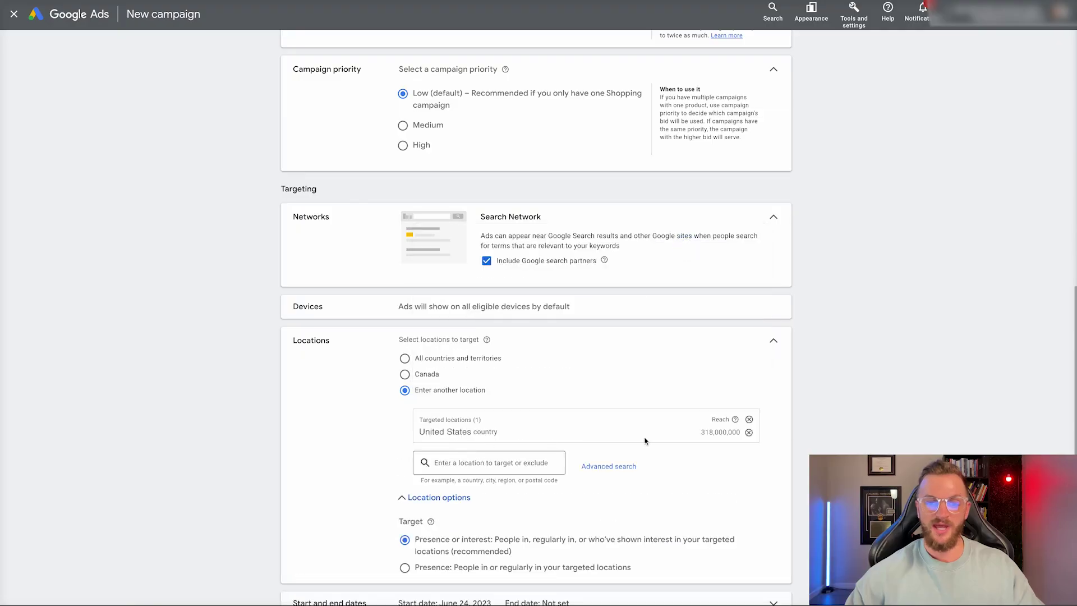
pyautogui.click(433, 462)
pyautogui.write('canad')
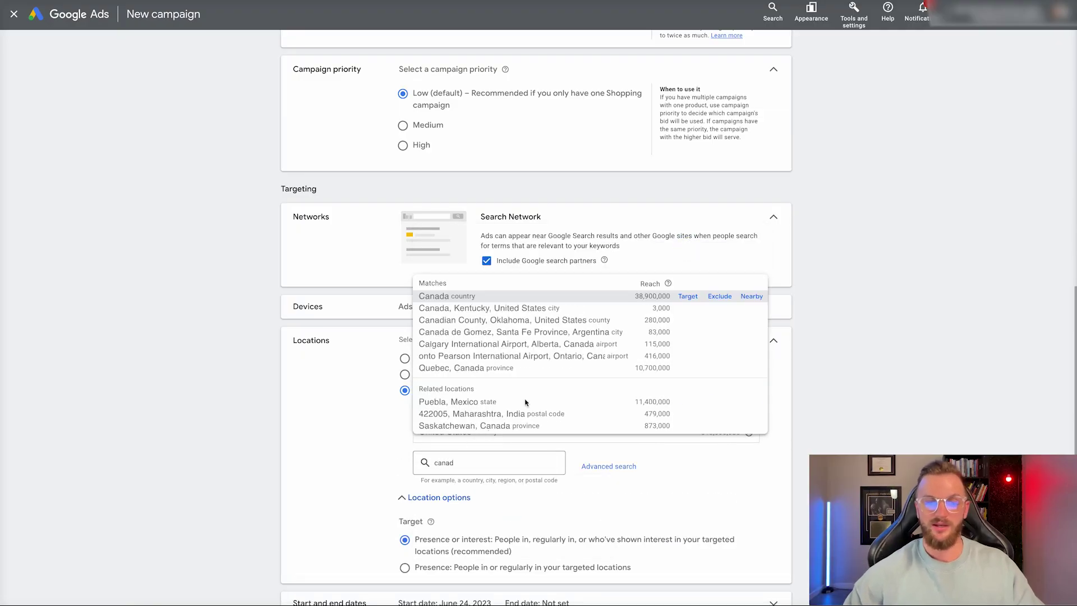
pyautogui.click(685, 296)
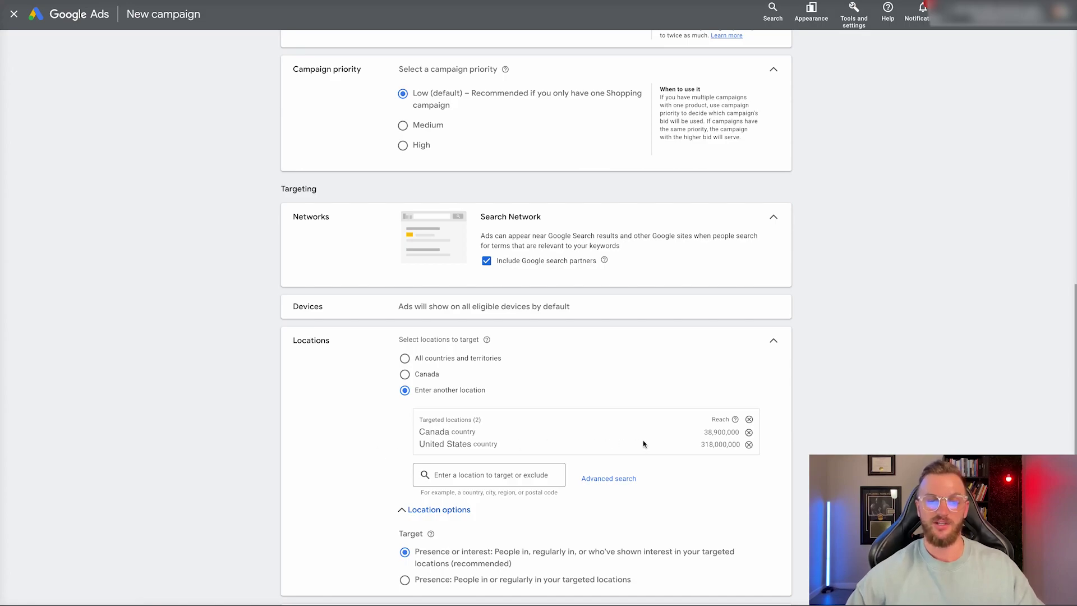
# - Remove the United States from the targeted locations and set the target option to Presence: People in or regularly in your targeted locations
pyautogui.click(748, 444)
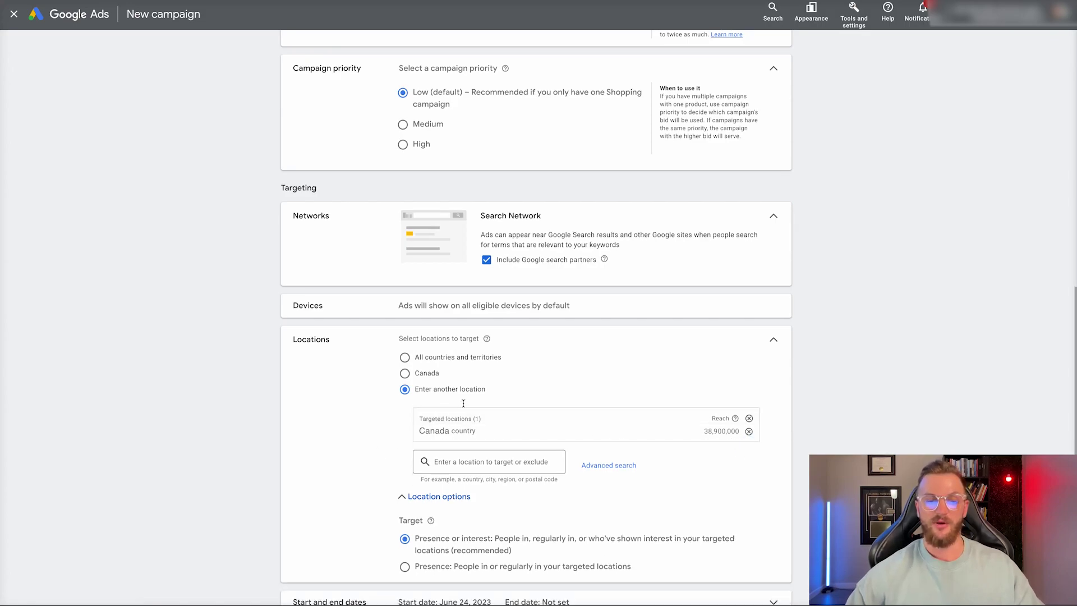
pyautogui.scroll(-3, 440, 392)
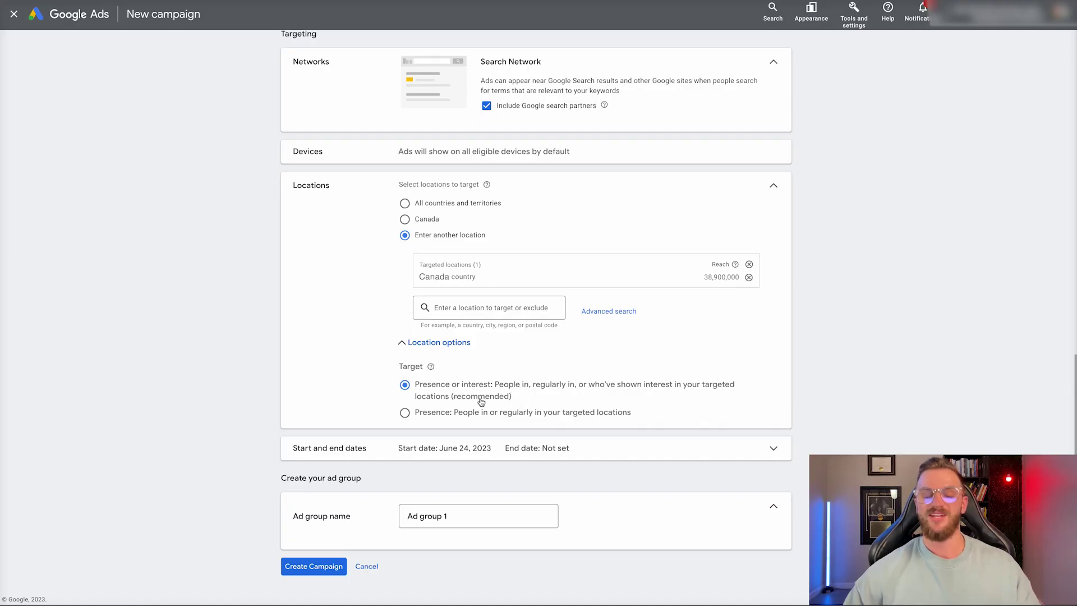
pyautogui.click(404, 414)
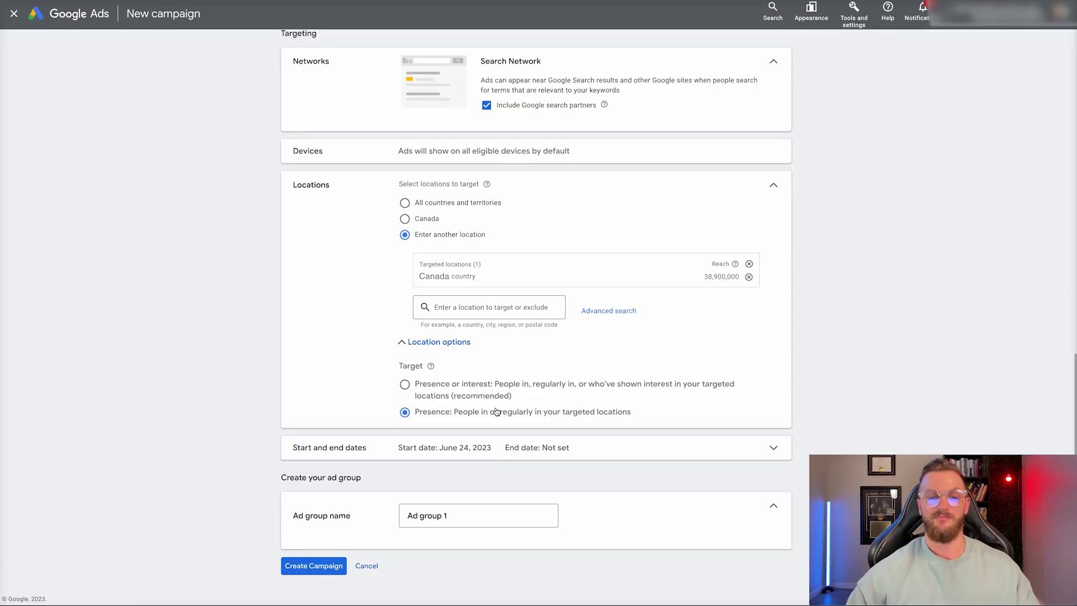
# - Check the start date calendar and switch the end date from None to a specific date without picking one
pyautogui.click(502, 434)
pyautogui.scroll(-2, 514, 432)
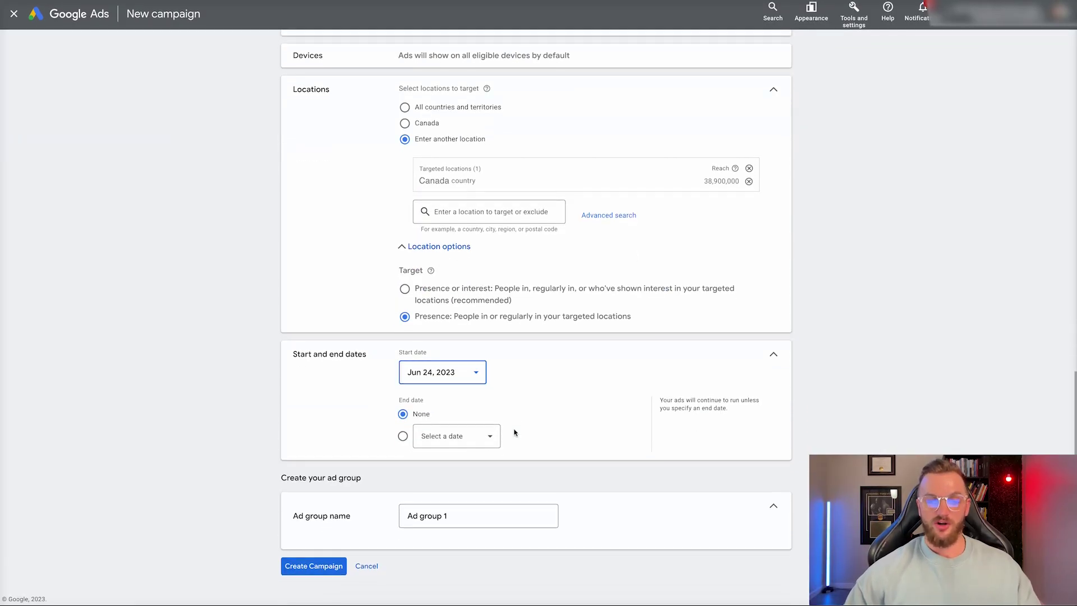
pyautogui.click(467, 379)
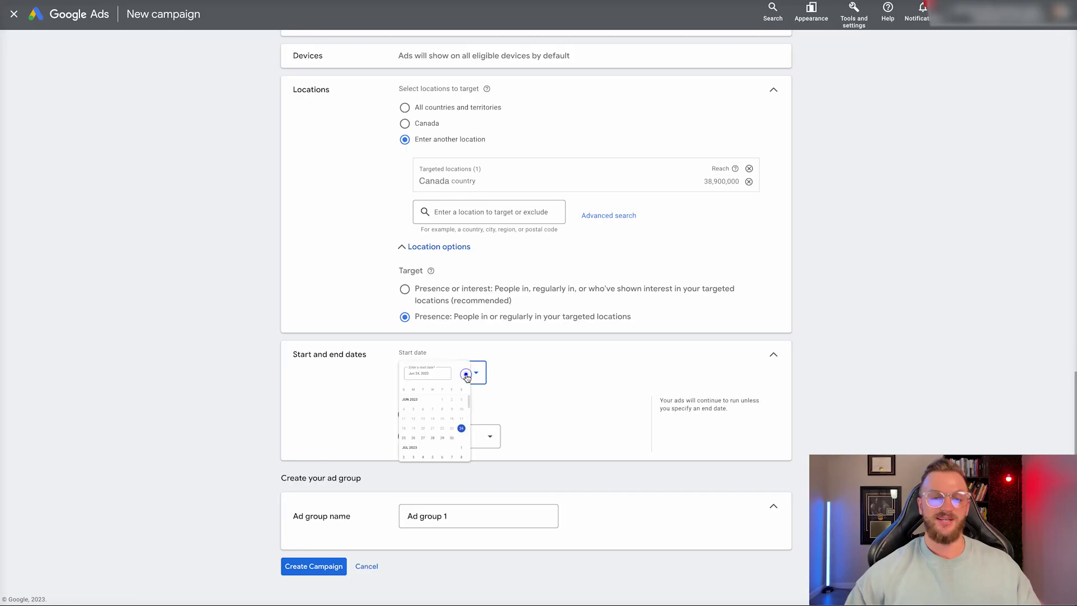
pyautogui.click(585, 402)
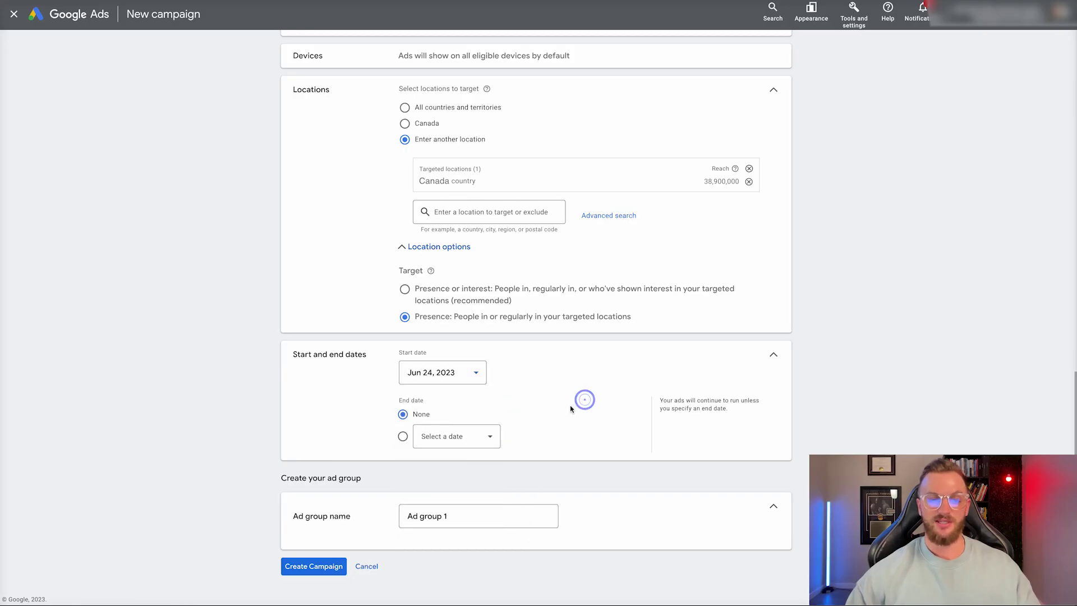
pyautogui.click(404, 436)
pyautogui.click(447, 442)
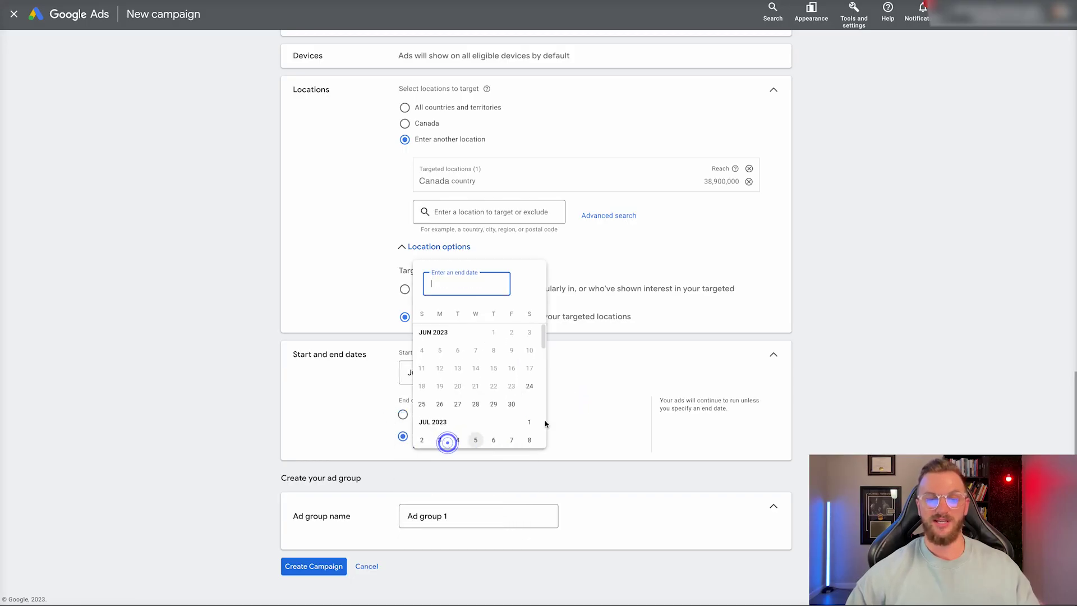
pyautogui.click(586, 409)
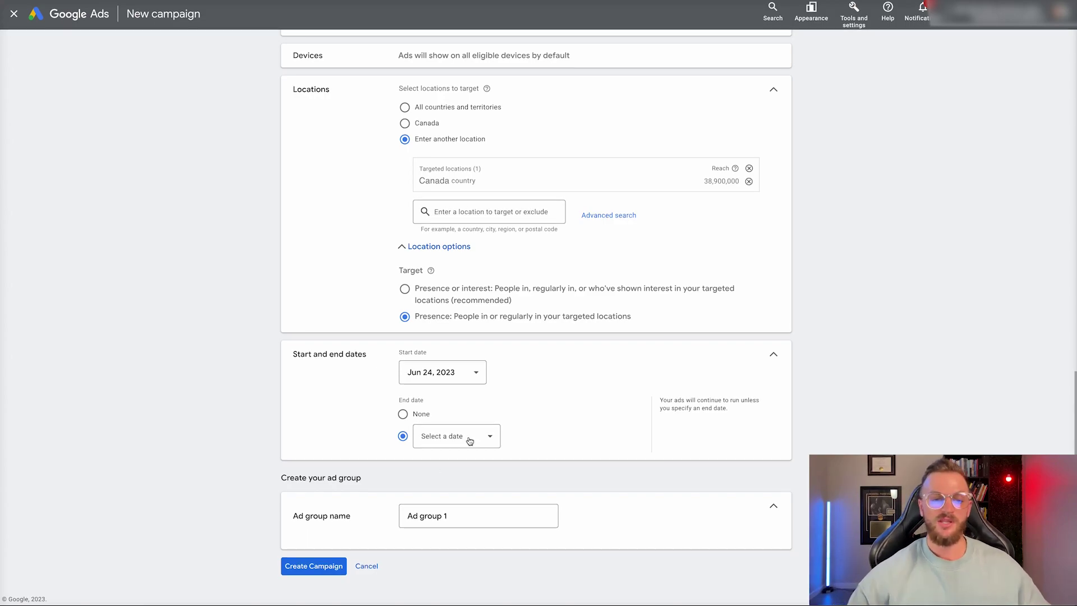
# - Name the ad group White Shoes and create the campaign
pyautogui.click(456, 514)
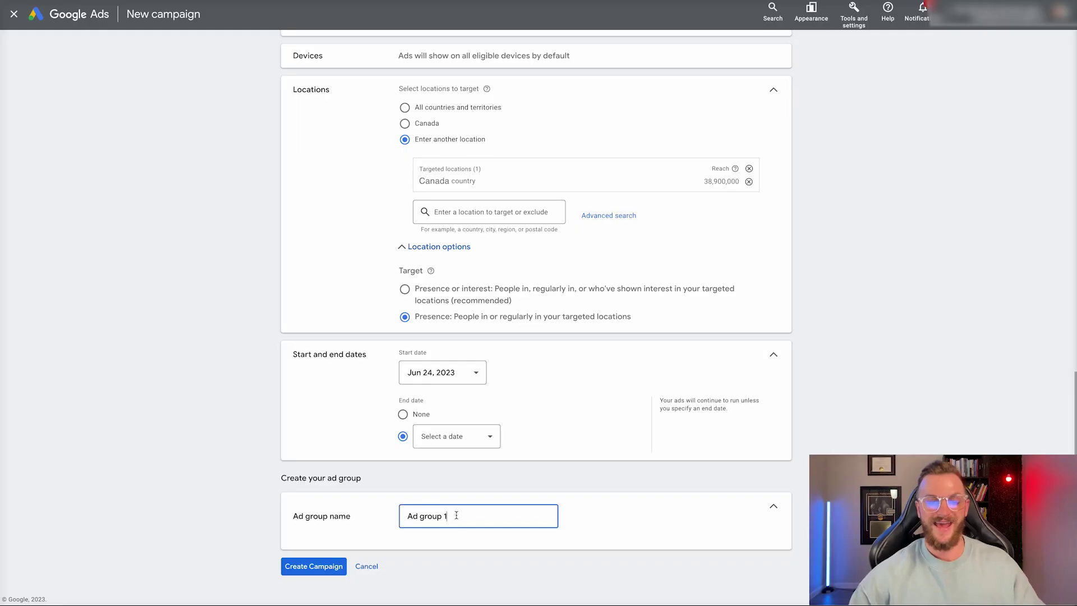
pyautogui.moveTo(467, 515); pyautogui.dragTo(409, 516)
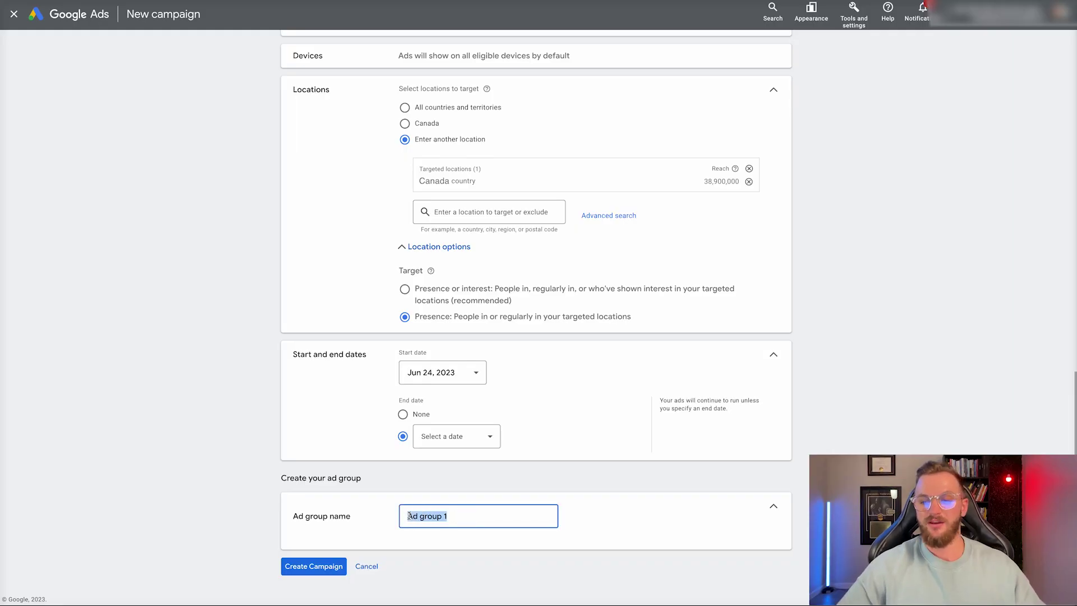
pyautogui.write('S')
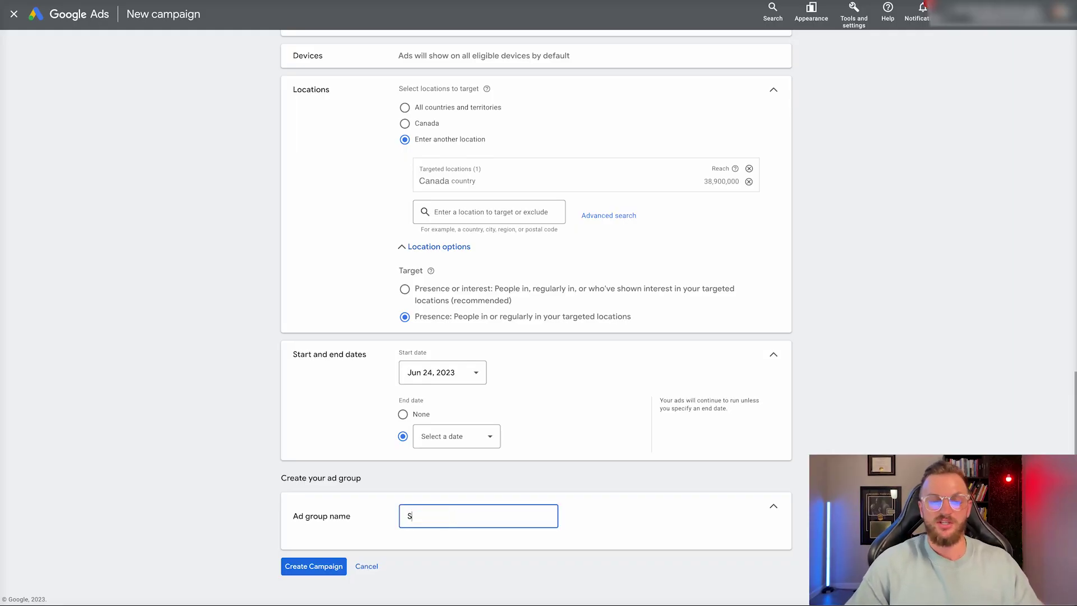
pyautogui.write('h')
pyautogui.press('BackSpace')
pyautogui.press('BackSpace')
pyautogui.write('W')
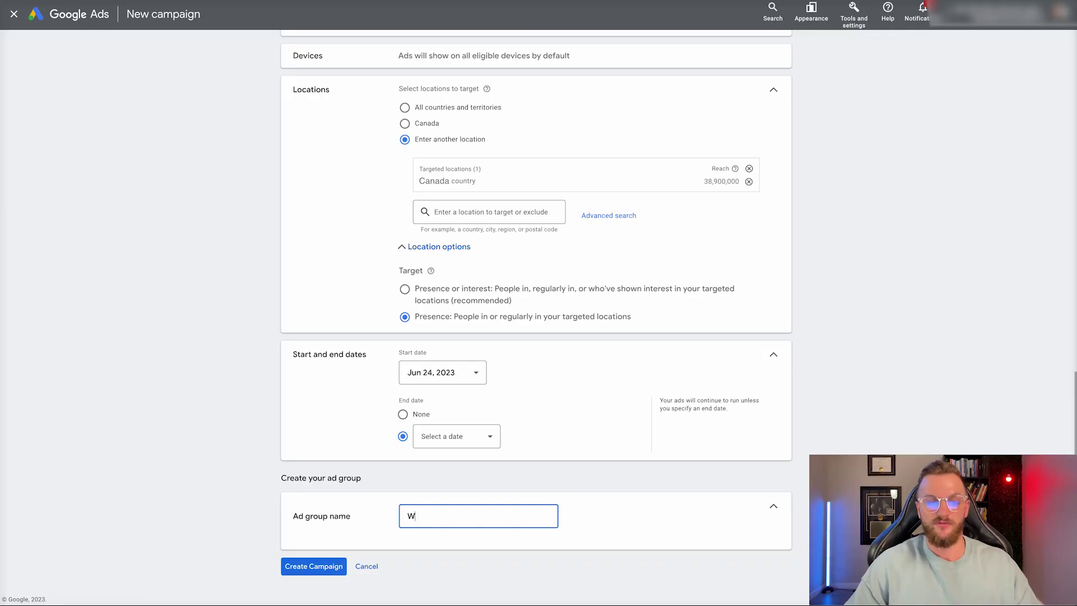
pyautogui.write('hite Shoes')
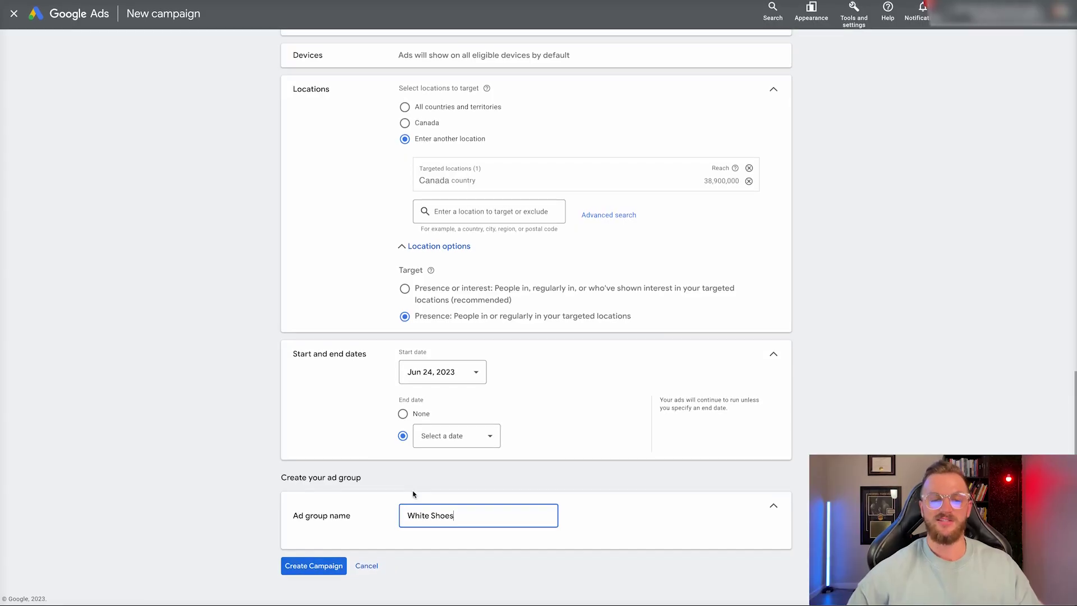
pyautogui.click(318, 570)
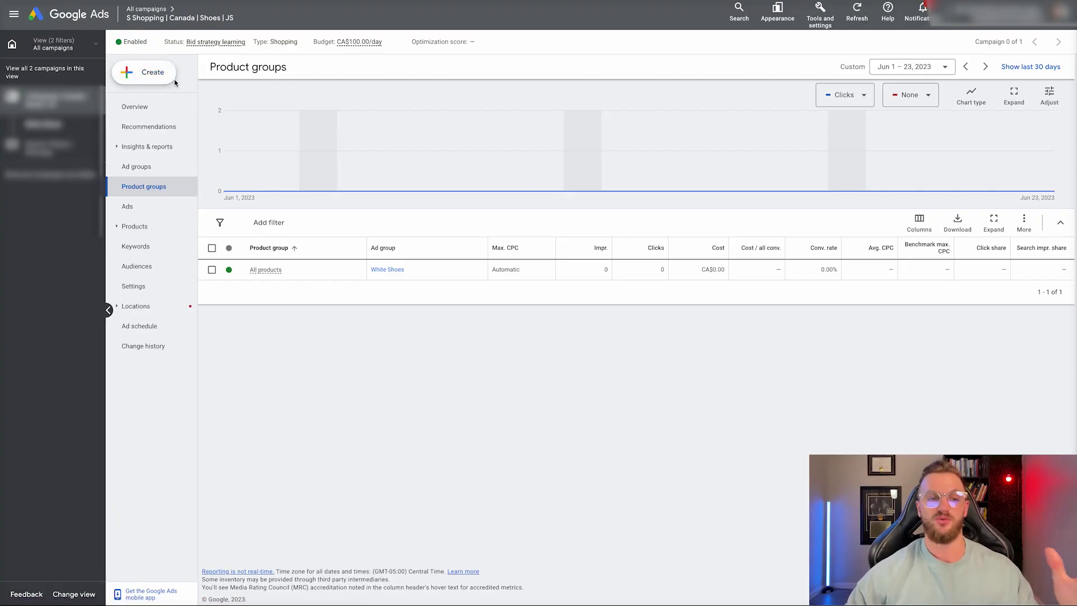
pyautogui.moveTo(250, 163)
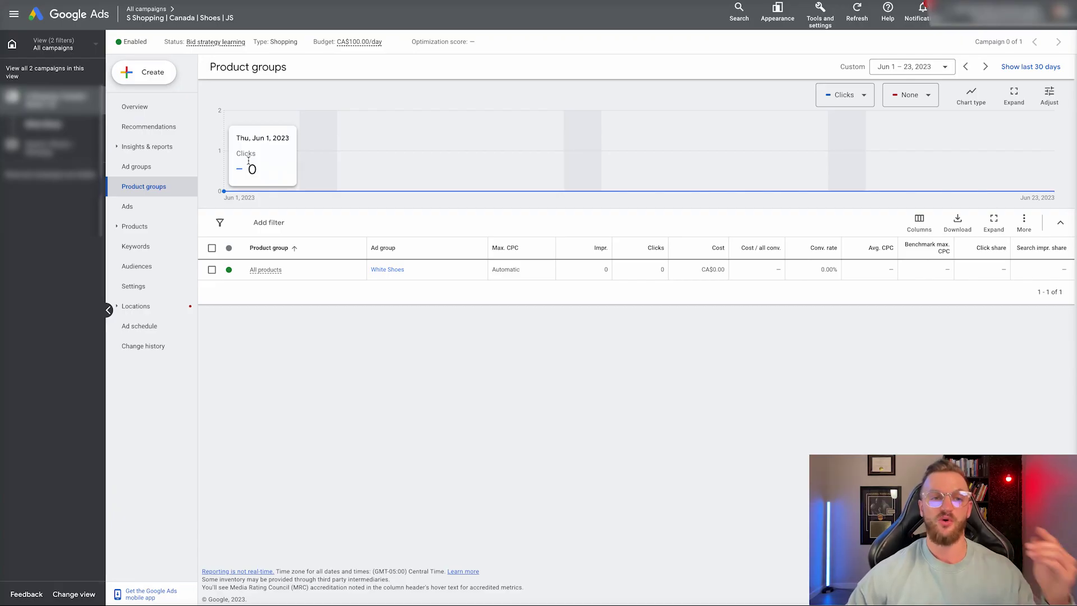
pyautogui.click(212, 269)
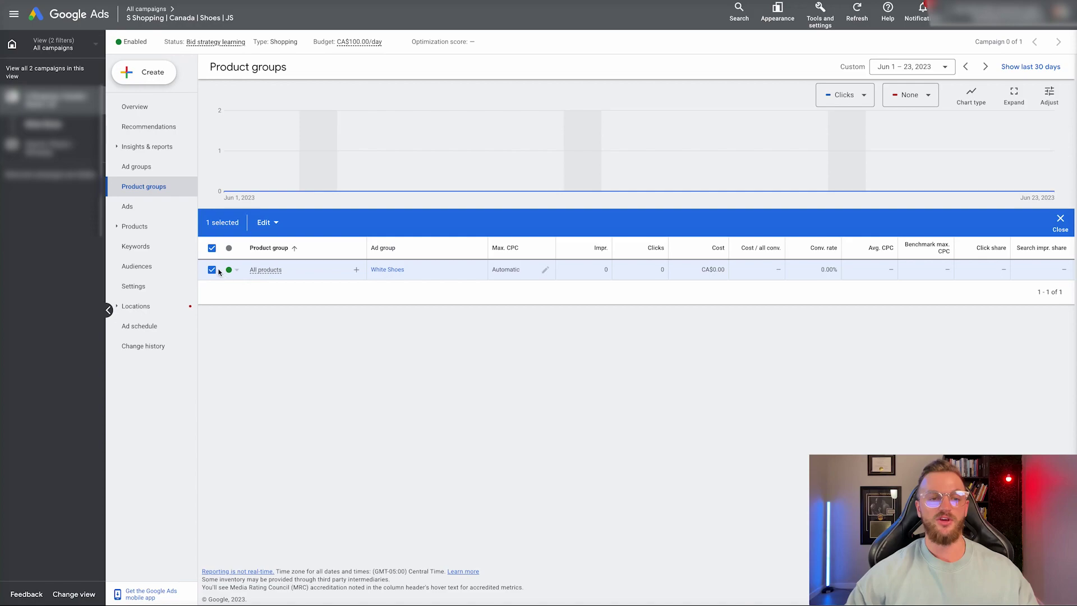
pyautogui.click(213, 269)
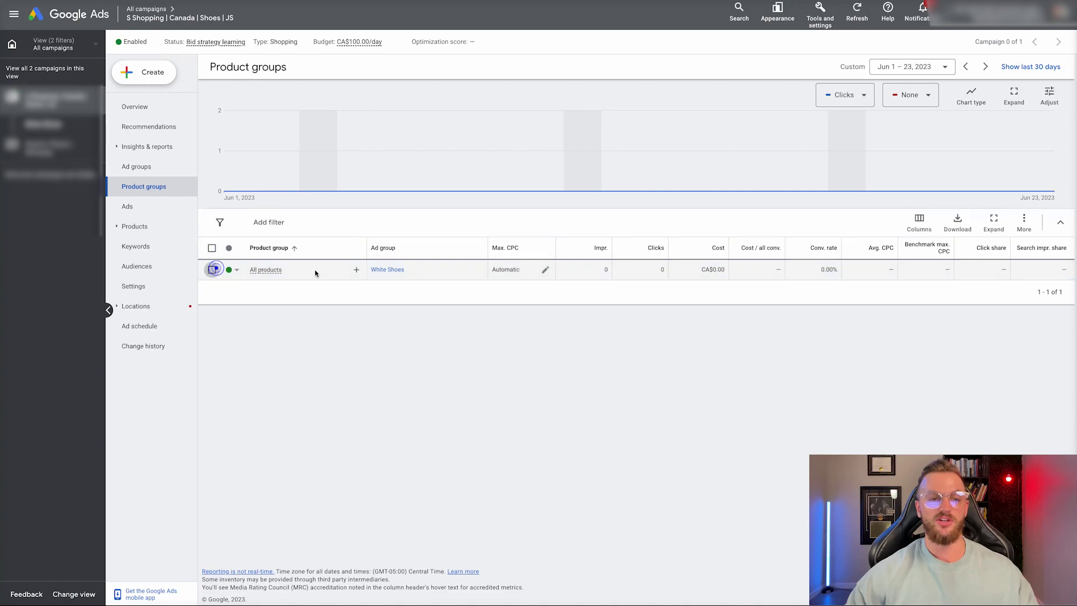
pyautogui.click(356, 272)
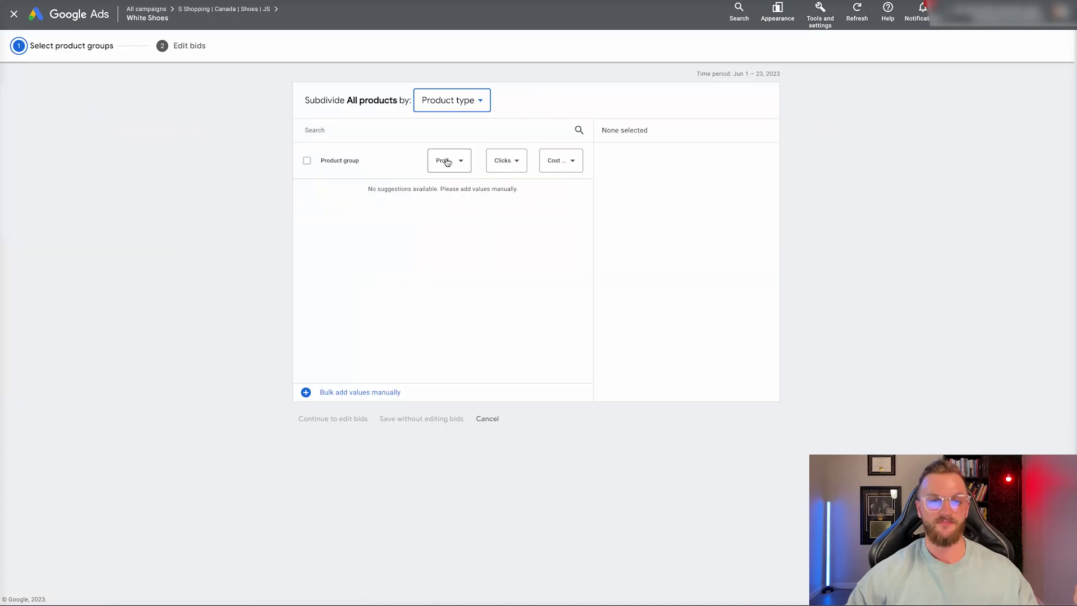
pyautogui.click(447, 162)
pyautogui.click(372, 226)
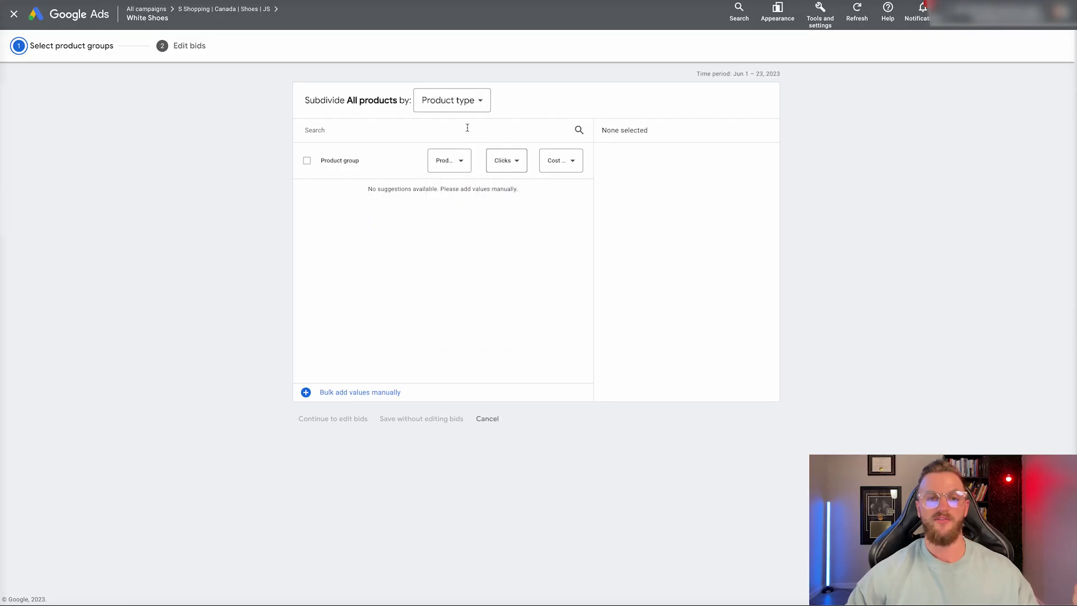
pyautogui.click(455, 109)
pyautogui.click(453, 127)
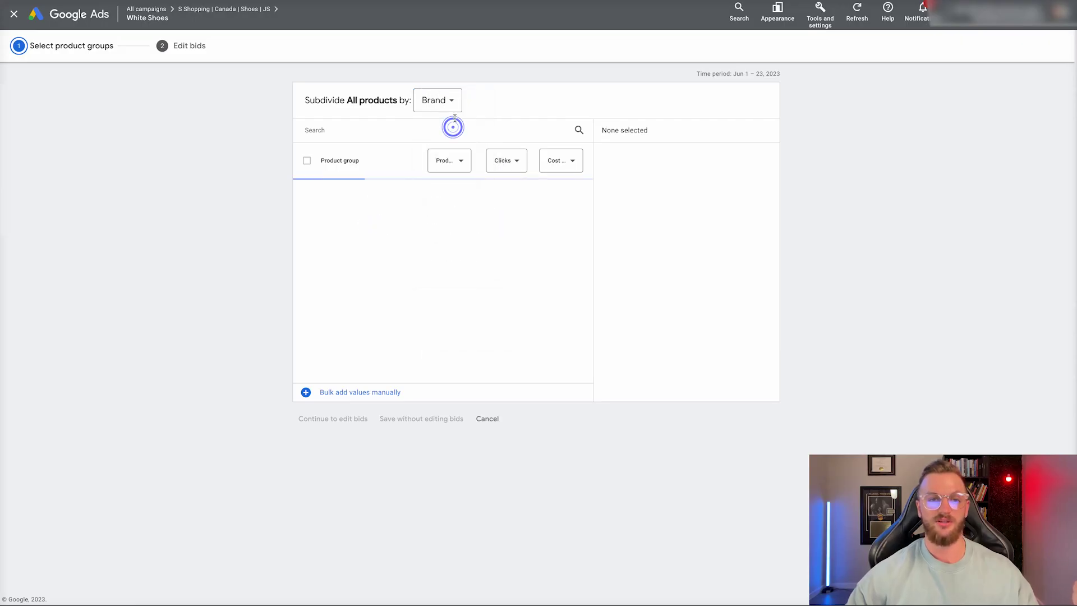
pyautogui.click(449, 105)
pyautogui.click(302, 256)
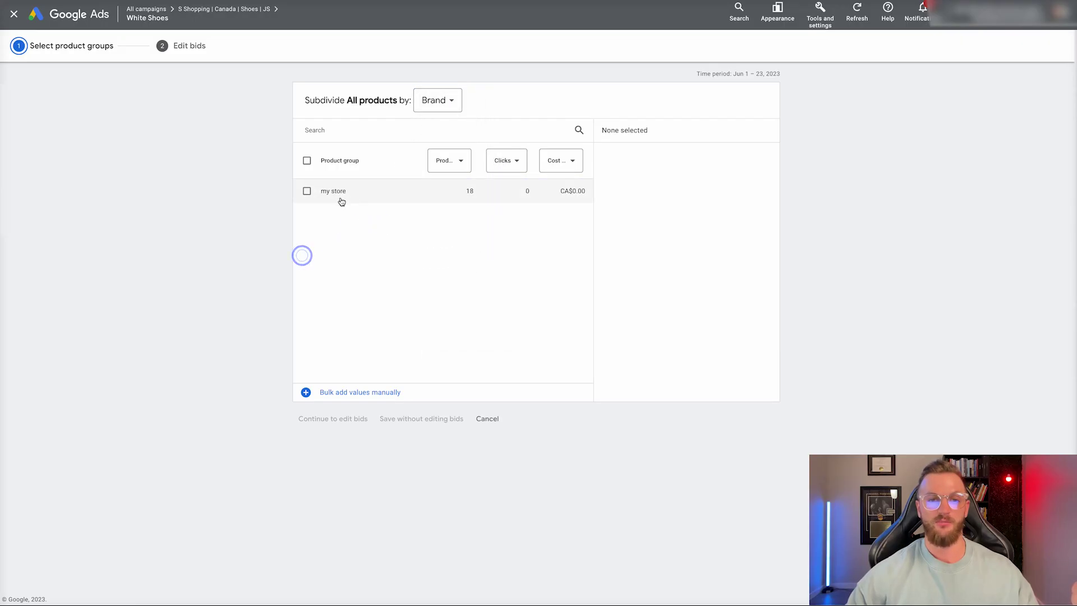
pyautogui.click(17, 15)
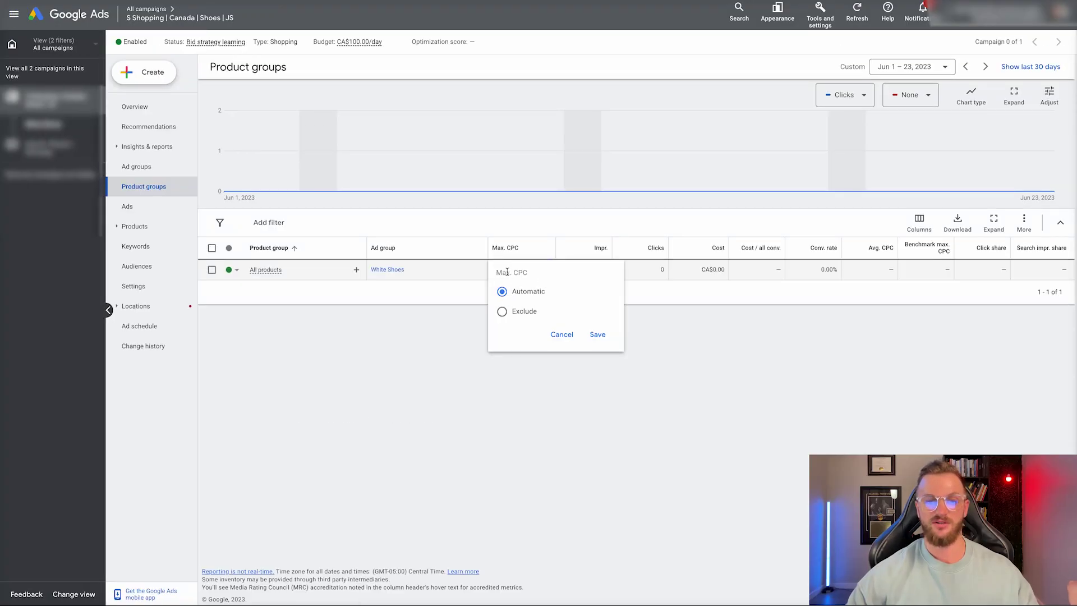
pyautogui.click(411, 363)
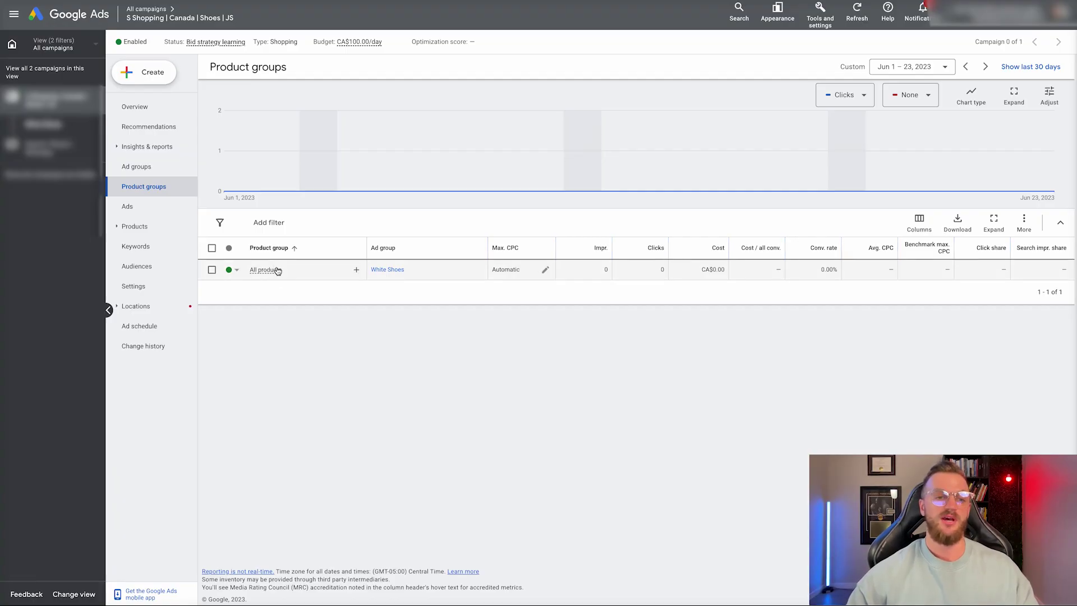
# - Start subdividing All products in the White Shoes ad group by Item ID and look through the listed items
pyautogui.click(357, 271)
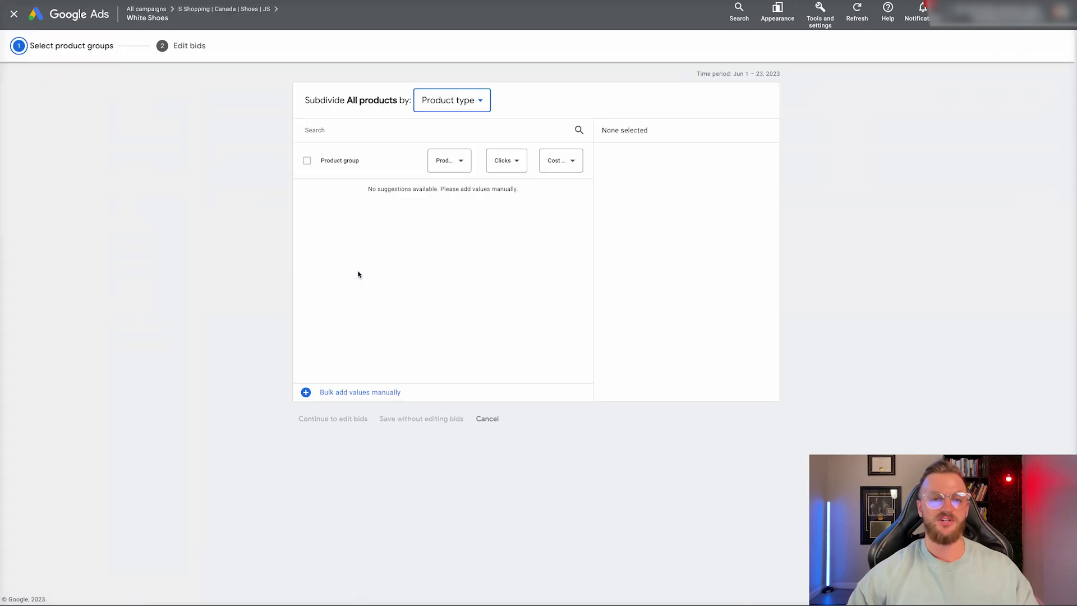
pyautogui.click(450, 106)
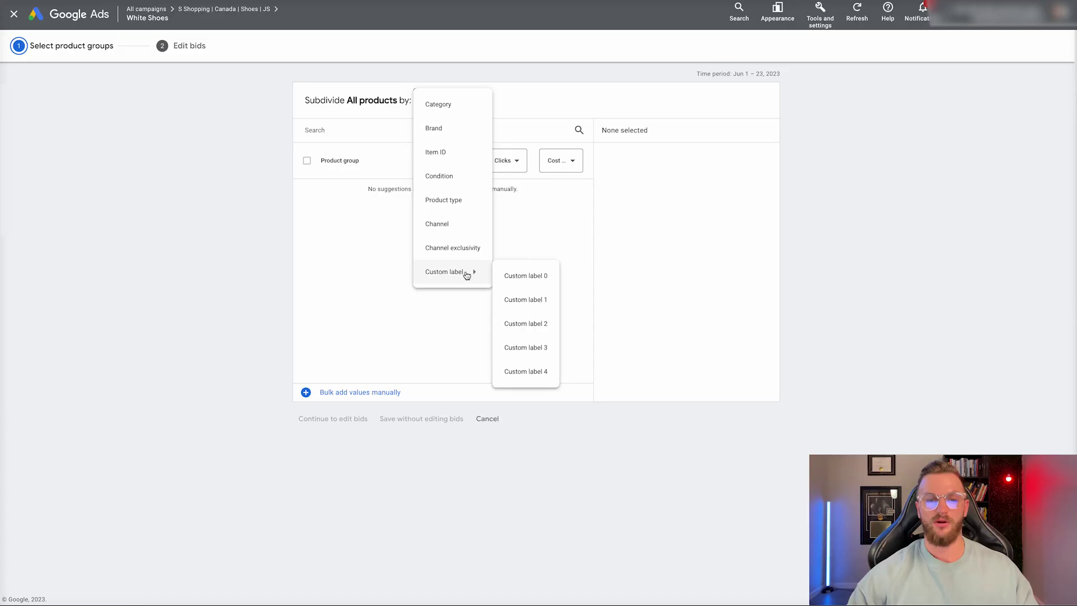
pyautogui.click(455, 150)
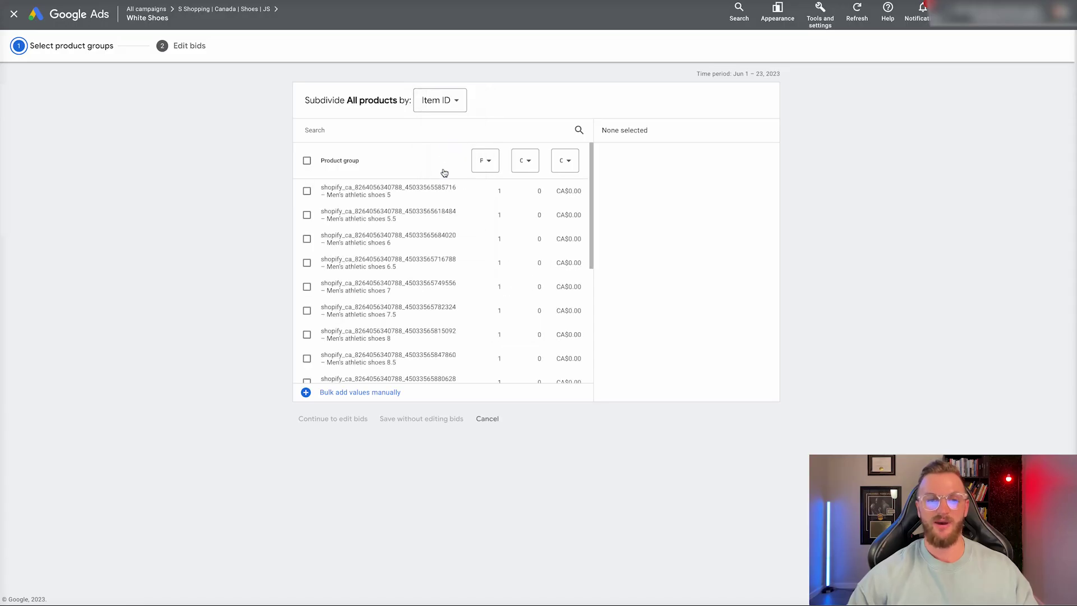
pyautogui.scroll(-4, 479, 263)
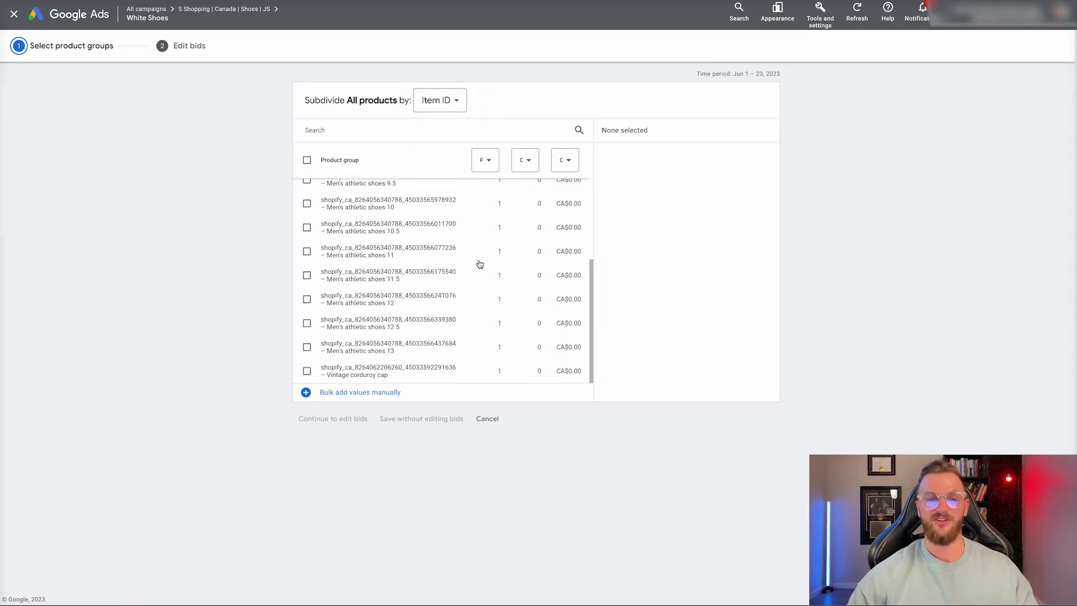
pyautogui.scroll(3, 457, 324)
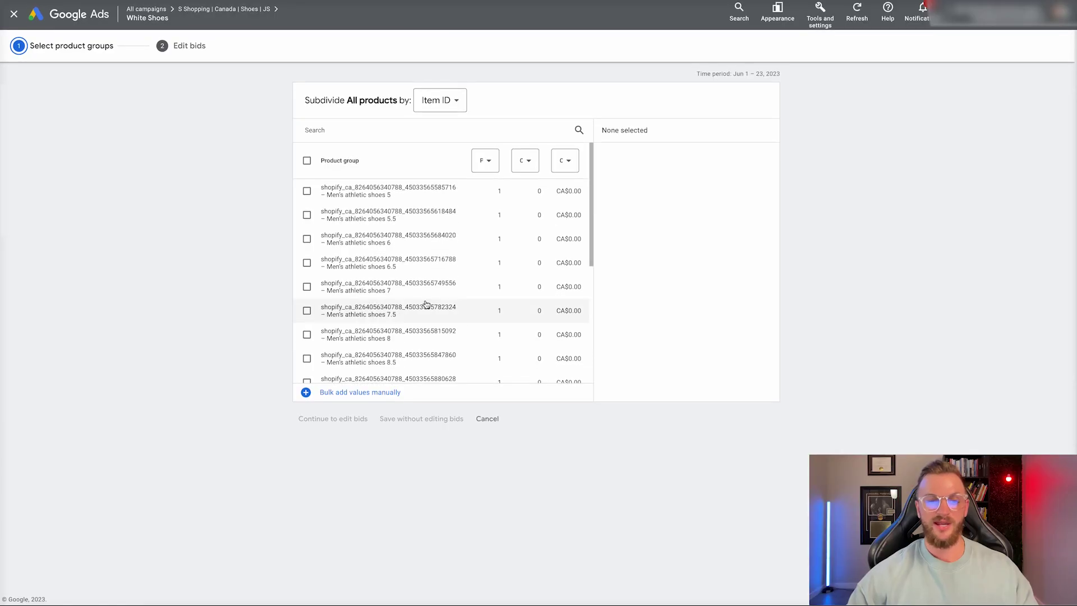
pyautogui.scroll(-3, 427, 305)
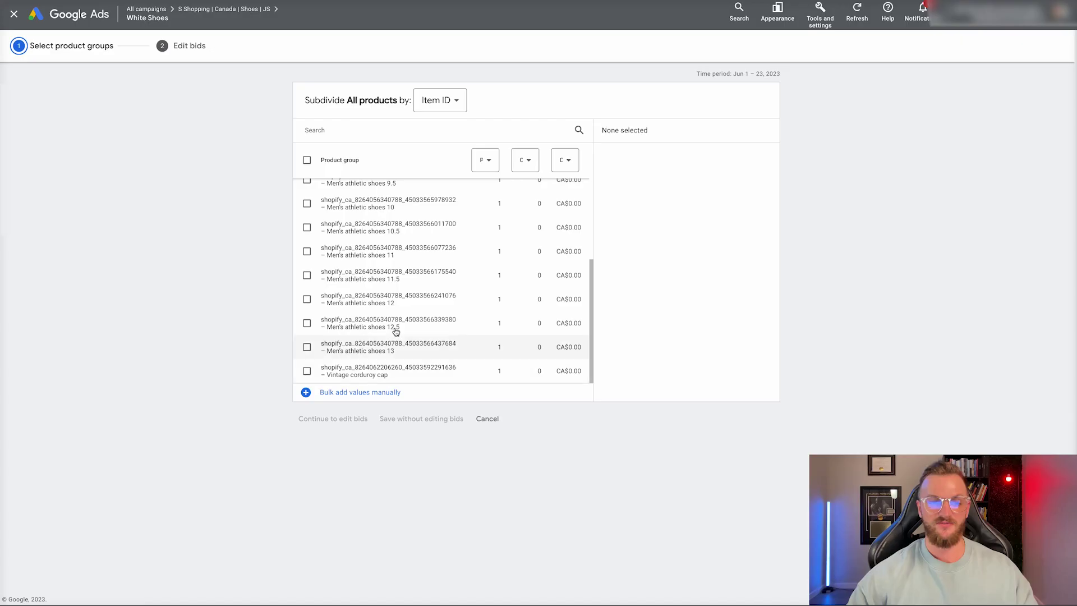
pyautogui.scroll(4, 387, 303)
# - Select every Men's athletic shoes item from size 5 to 13, leave out the Vintage corduroy cap, and save the subdivision with automatic bids
pyautogui.click(307, 191)
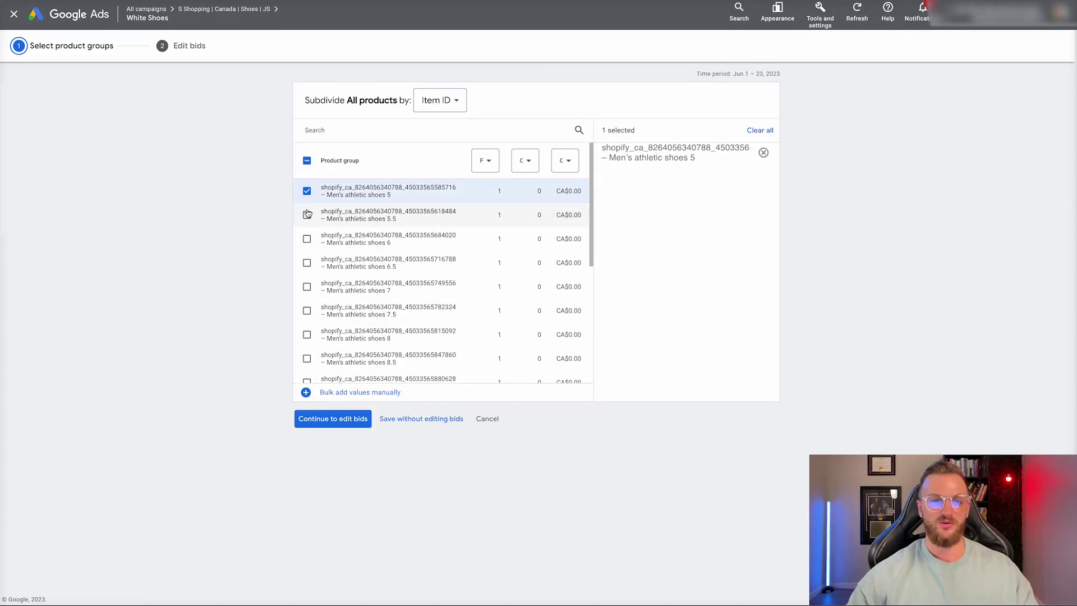
pyautogui.click(307, 215)
pyautogui.click(307, 238)
pyautogui.click(307, 263)
pyautogui.click(307, 287)
pyautogui.click(307, 311)
pyautogui.click(306, 335)
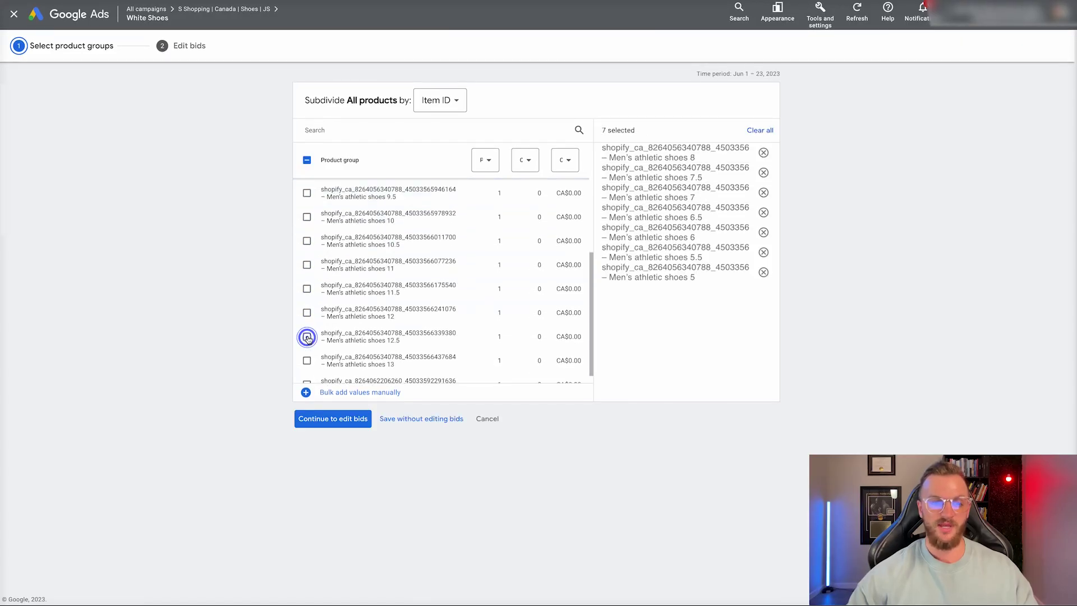
pyautogui.scroll(-3, 307, 314)
pyautogui.click(306, 205)
pyautogui.click(307, 229)
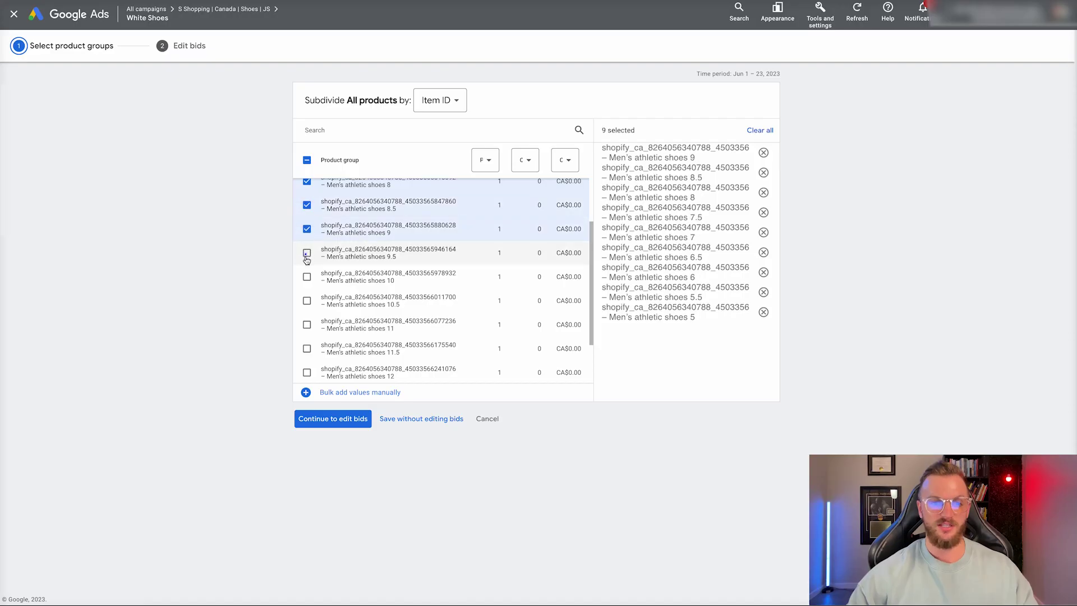
pyautogui.click(307, 252)
pyautogui.click(307, 276)
pyautogui.click(307, 301)
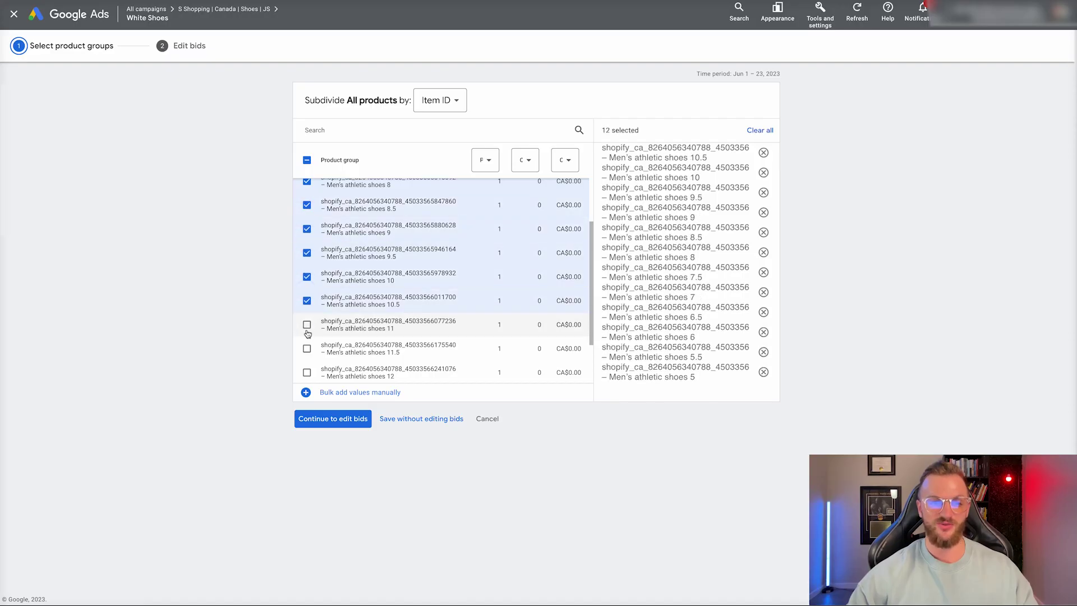
pyautogui.click(307, 324)
pyautogui.click(307, 348)
pyautogui.scroll(-2, 314, 331)
pyautogui.click(307, 299)
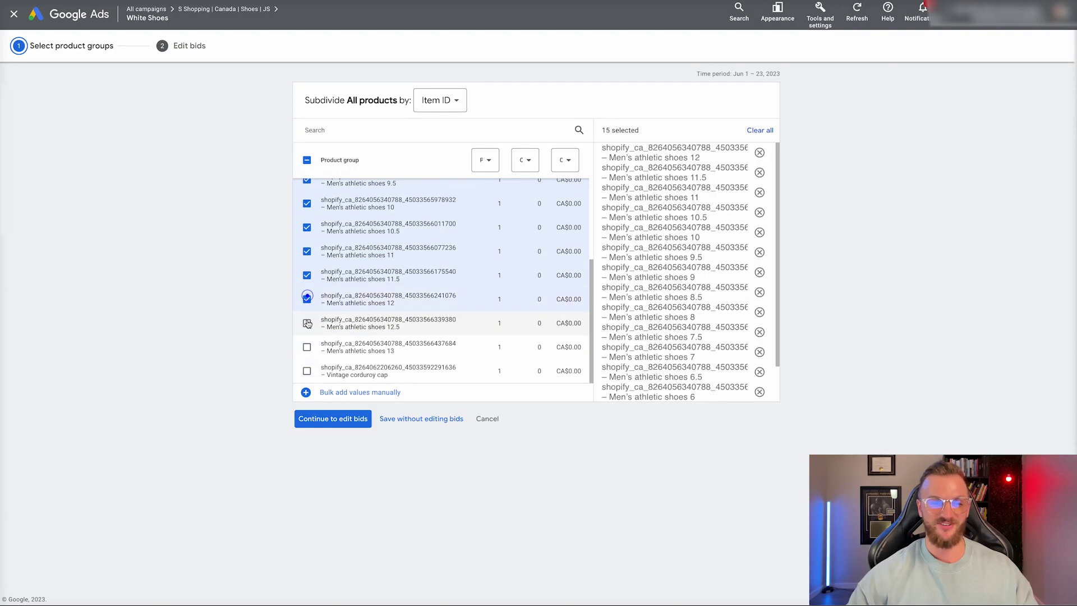
pyautogui.click(307, 323)
pyautogui.click(307, 346)
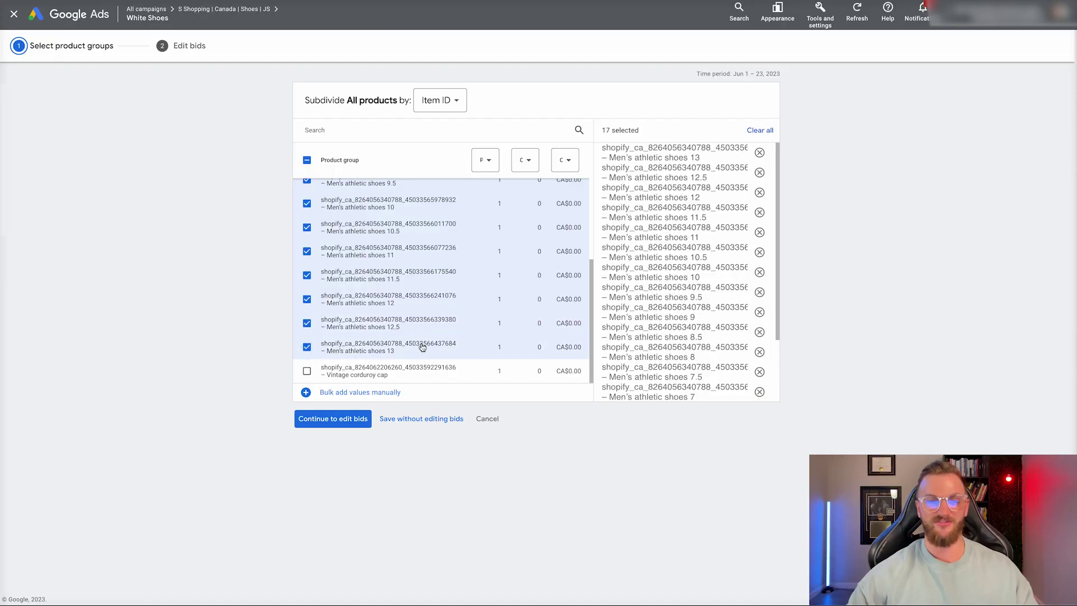
pyautogui.click(344, 425)
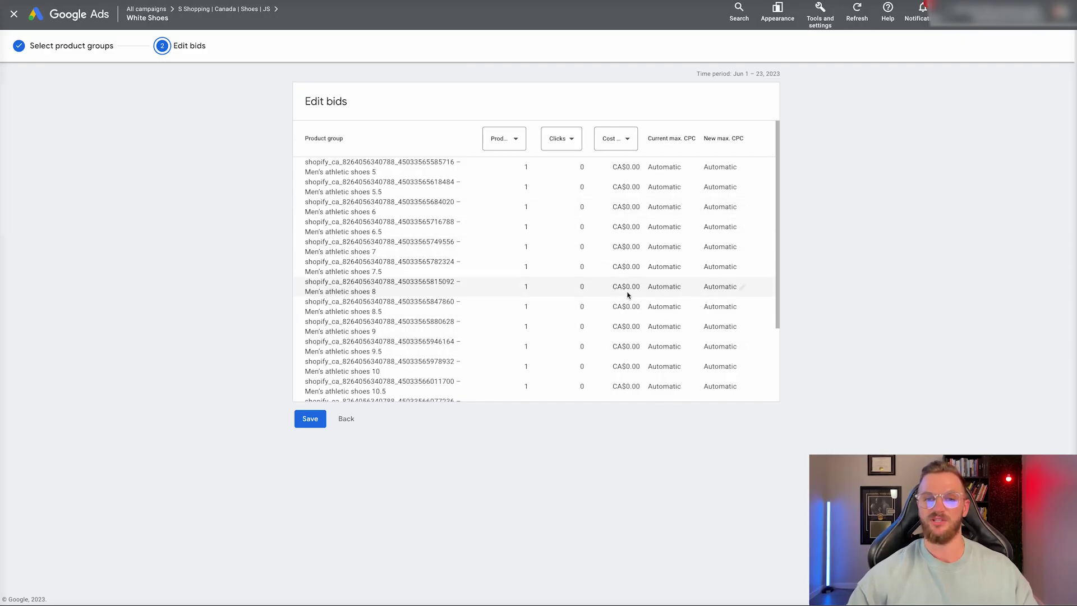
pyautogui.click(309, 418)
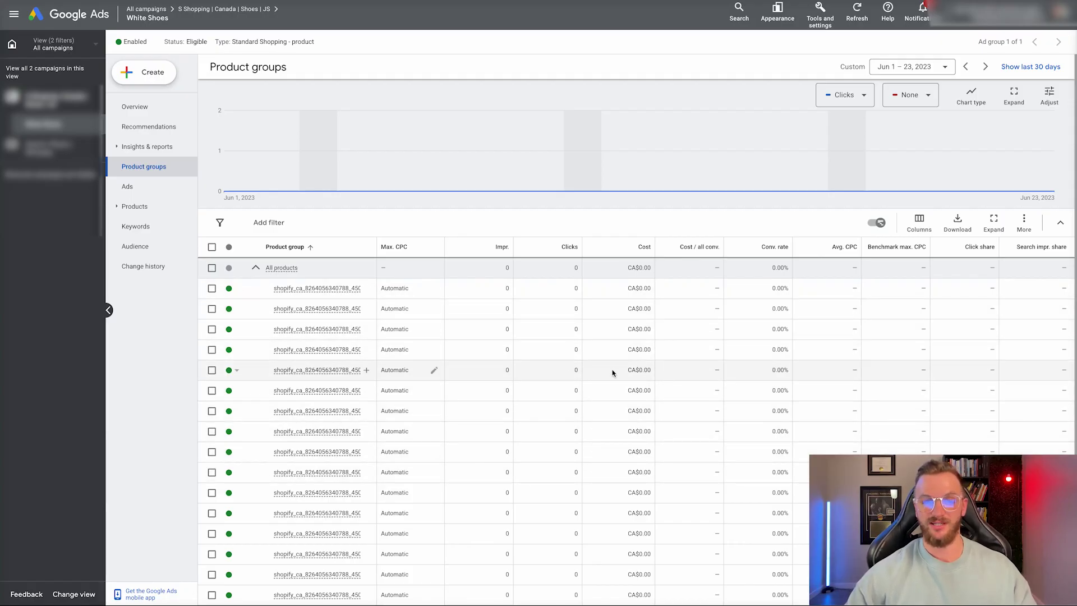
# - Reopen the All products subdivision, add the Vintage corduroy cap item, and save it
pyautogui.click(366, 268)
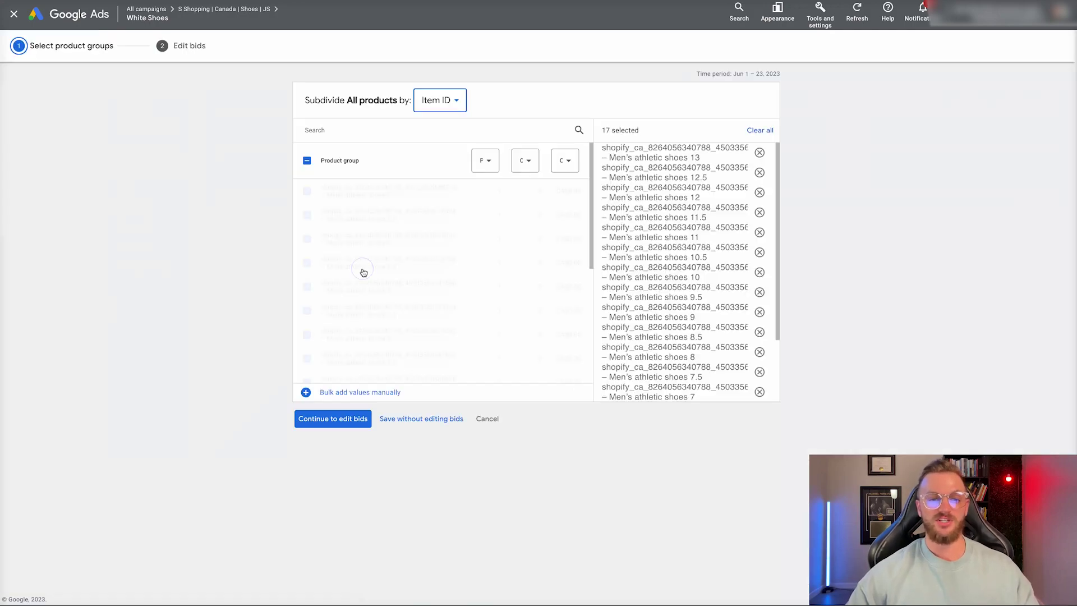
pyautogui.scroll(-4, 326, 337)
pyautogui.click(329, 418)
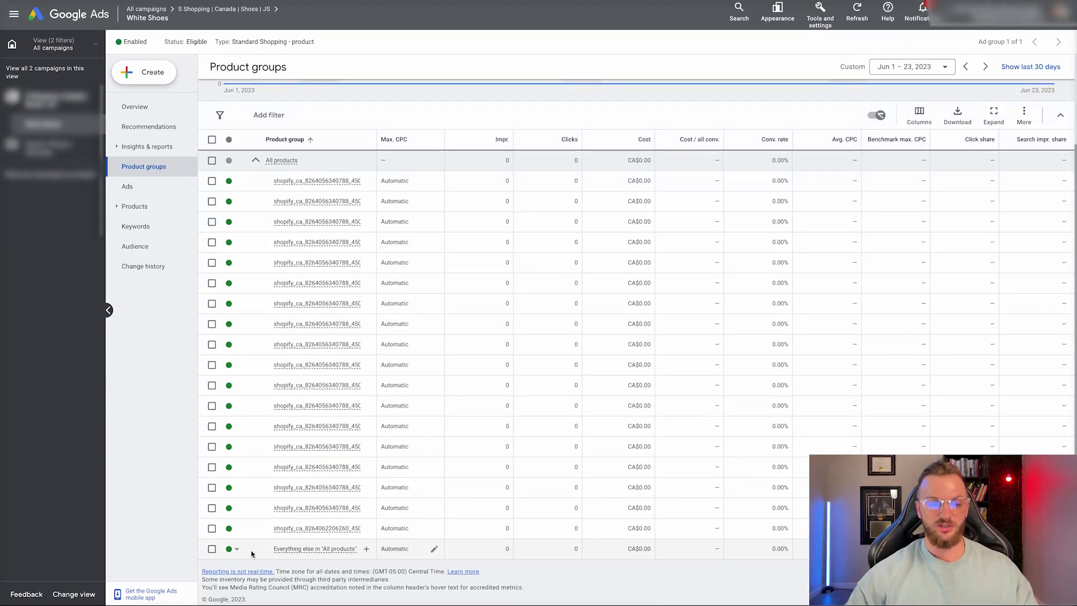
# - Exclude the Everything else in "All products" group and the Vintage corduroy cap item, and review the resulting product groups
pyautogui.click(251, 554)
pyautogui.click(241, 582)
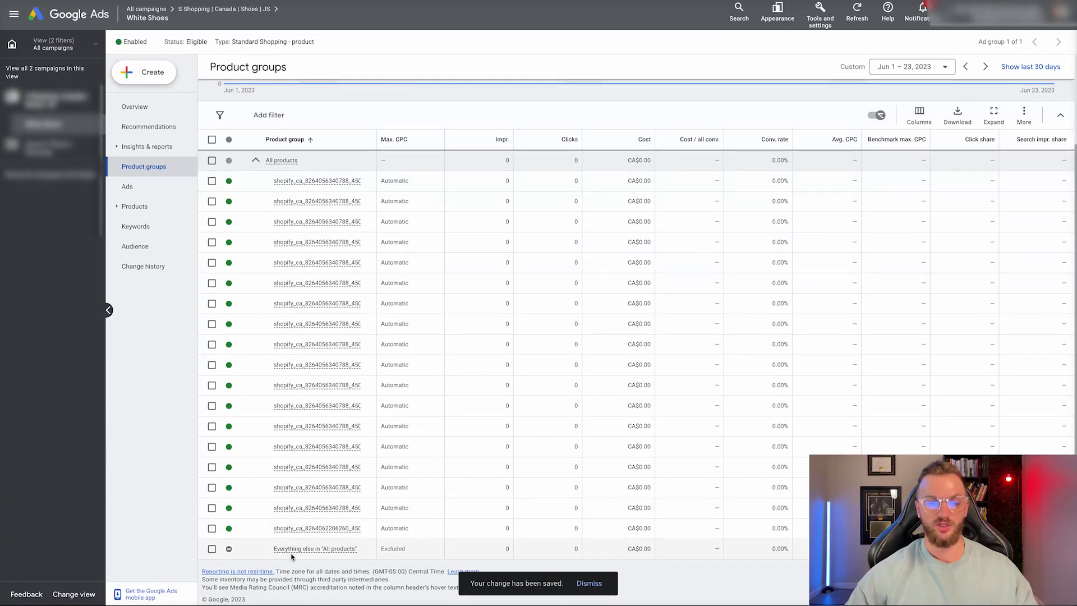
pyautogui.moveTo(326, 533)
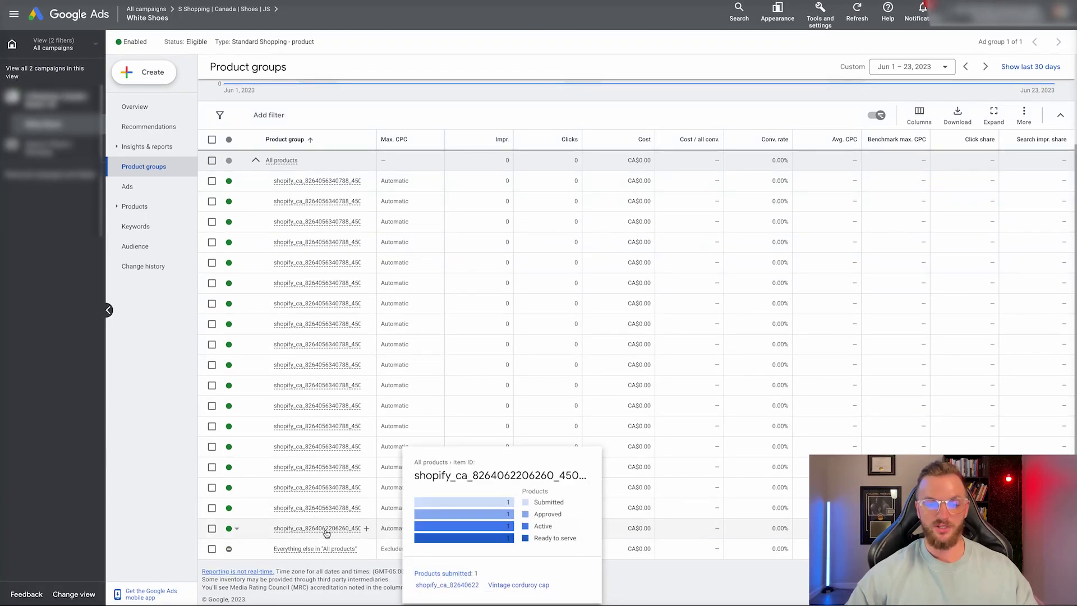
pyautogui.click(237, 528)
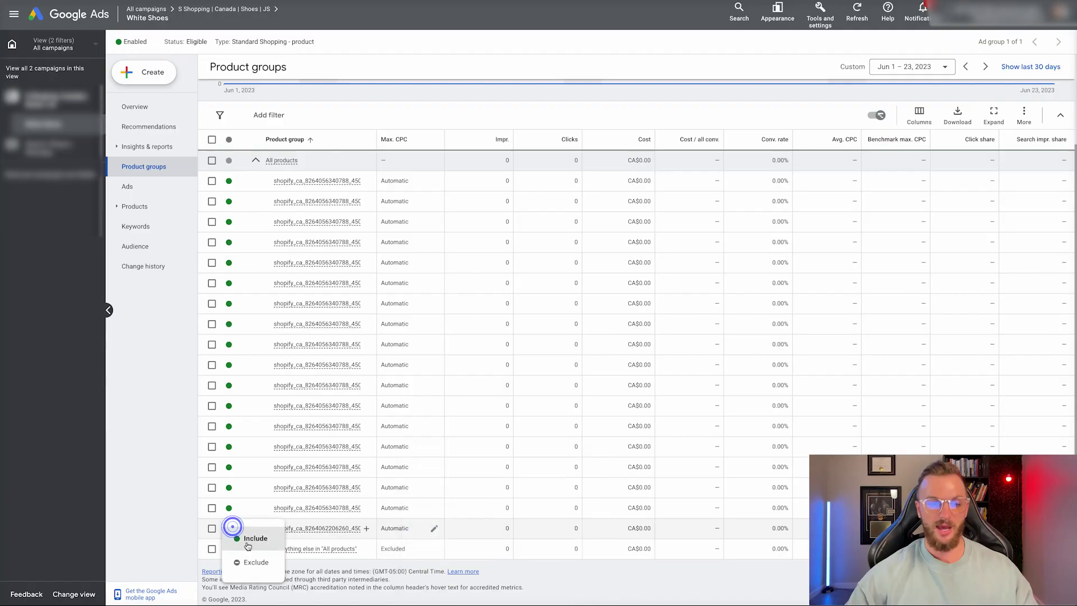
pyautogui.click(249, 562)
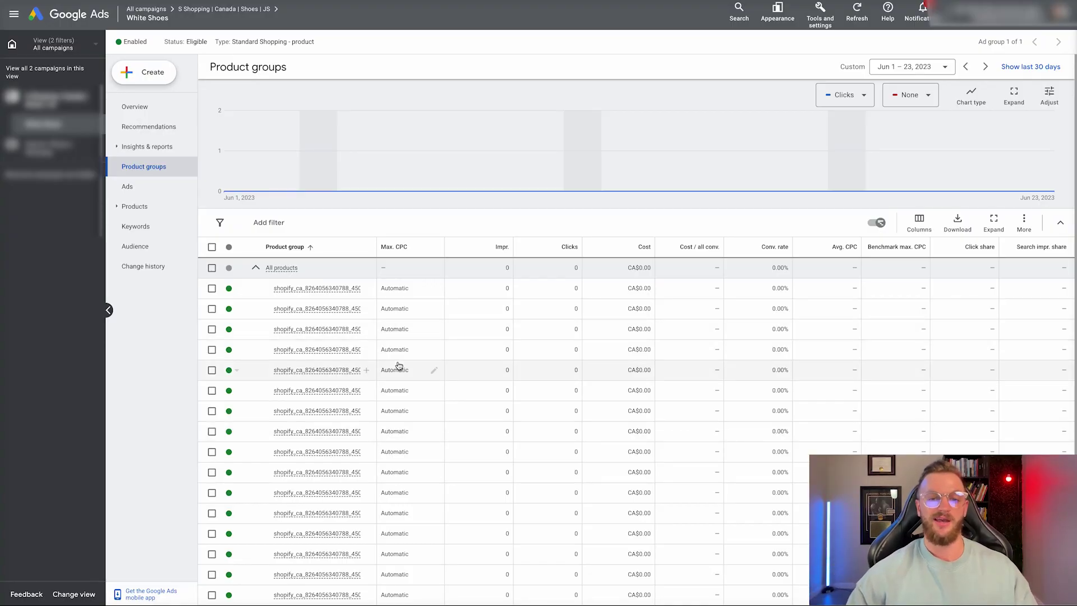
pyautogui.scroll(-2, 365, 327)
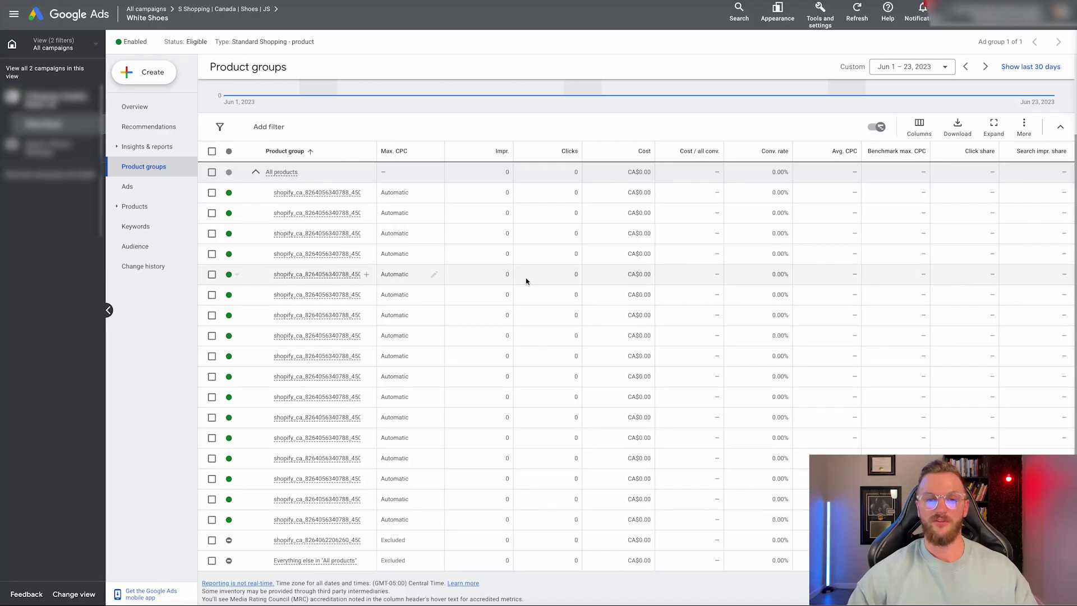
pyautogui.scroll(-1, 524, 280)
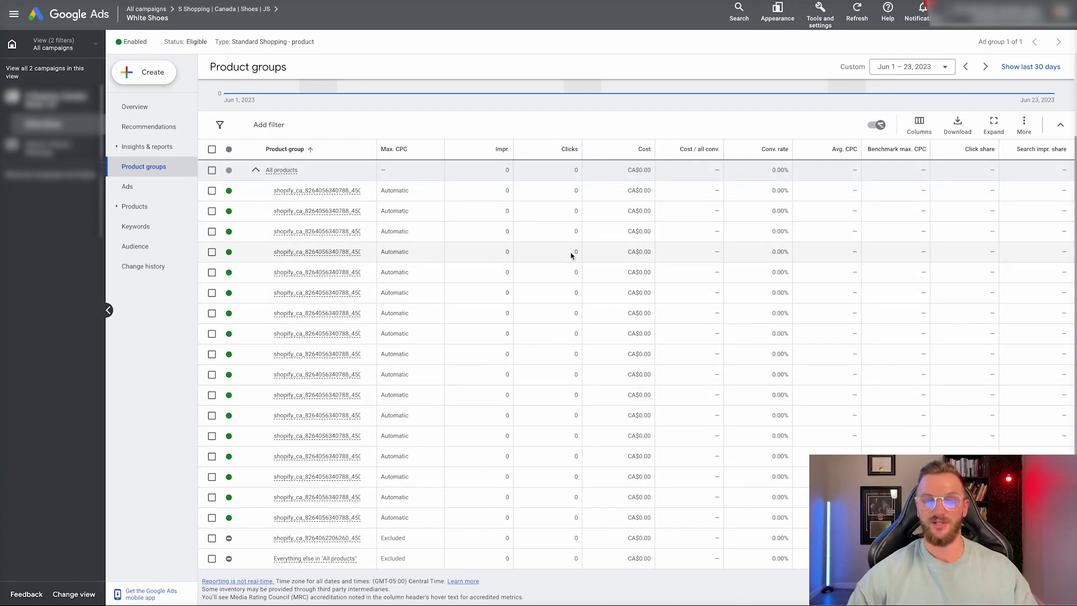
# - Look over the ad group's Overview, Recommendations and Ads pages and check the Shopping ad's review status
pyautogui.click(152, 112)
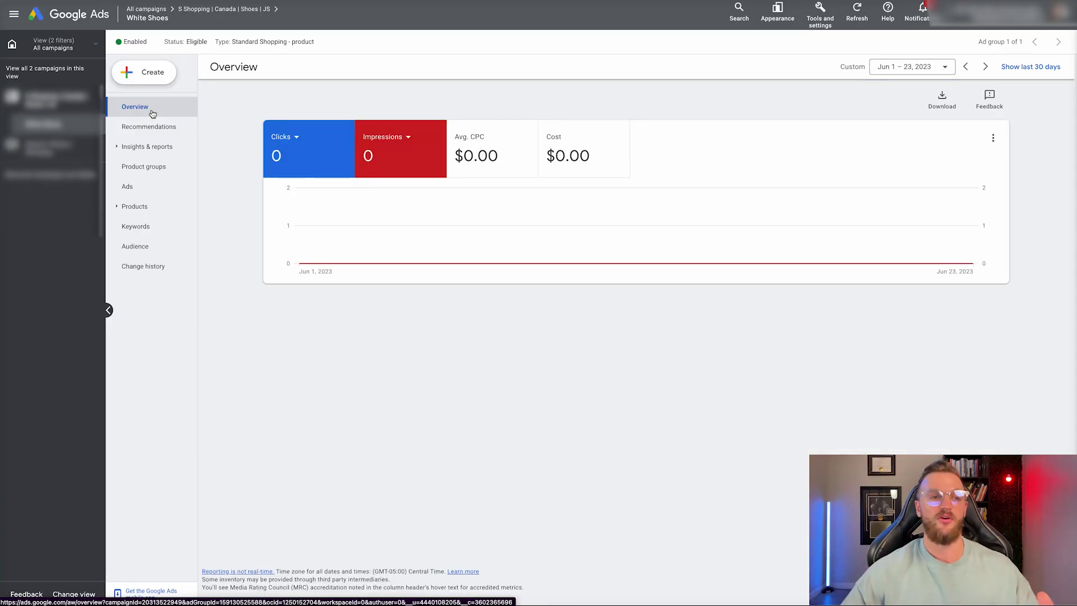
pyautogui.click(152, 124)
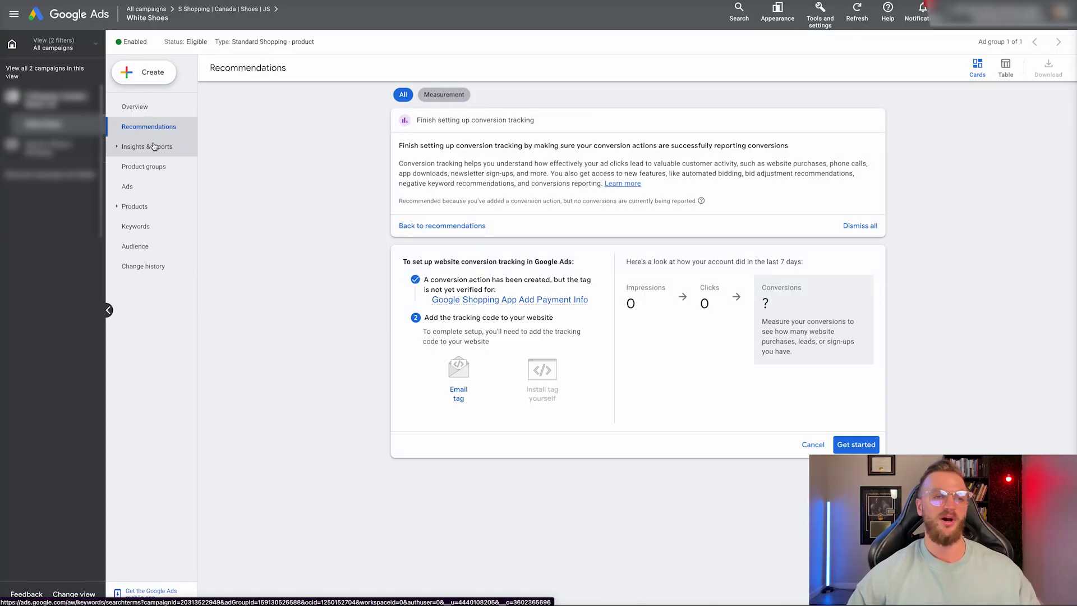
pyautogui.click(129, 185)
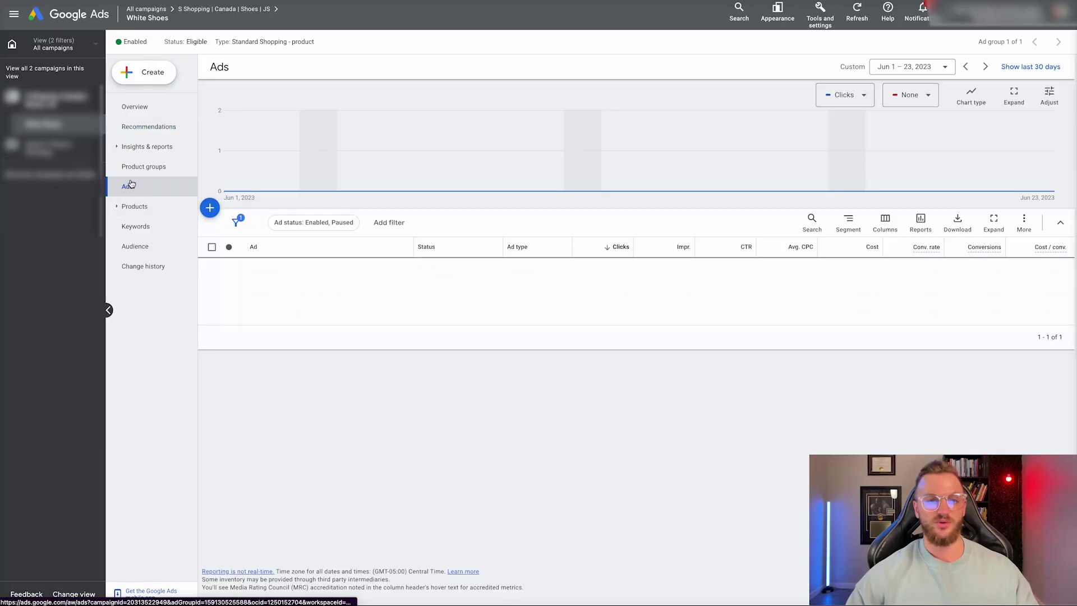
pyautogui.moveTo(430, 272)
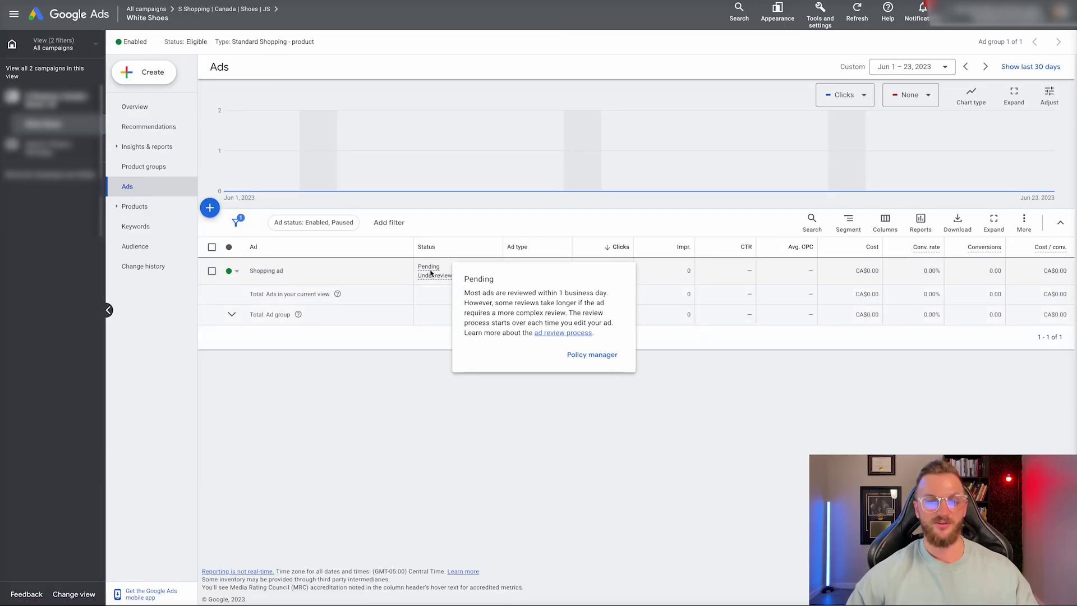
# - Check the Shopping ad's status options, and review the White Shoes ad group's product groups and full product list
pyautogui.click(234, 270)
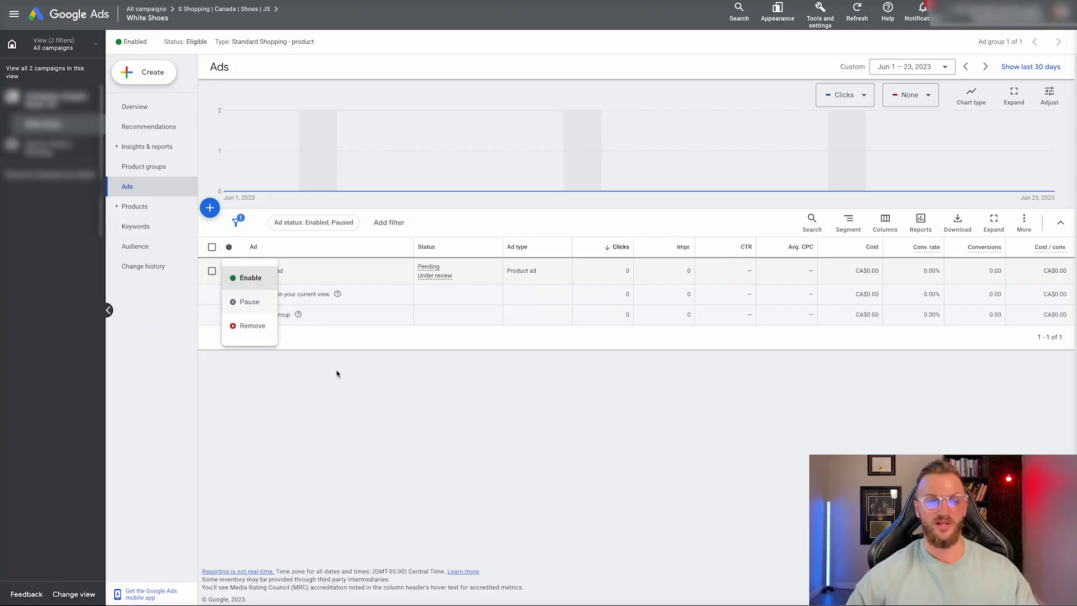
pyautogui.click(356, 401)
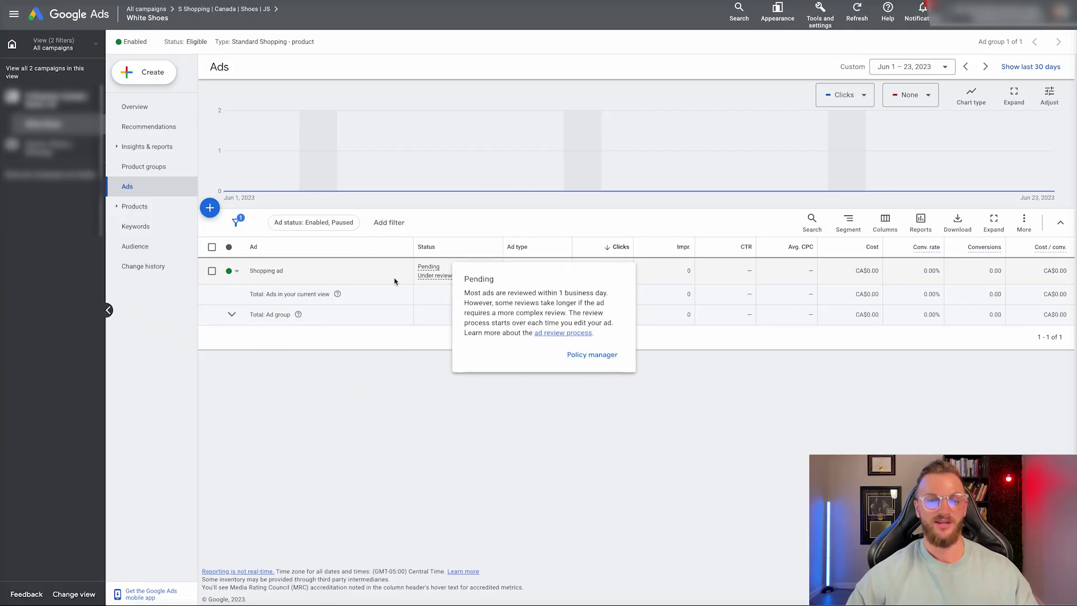
pyautogui.click(147, 170)
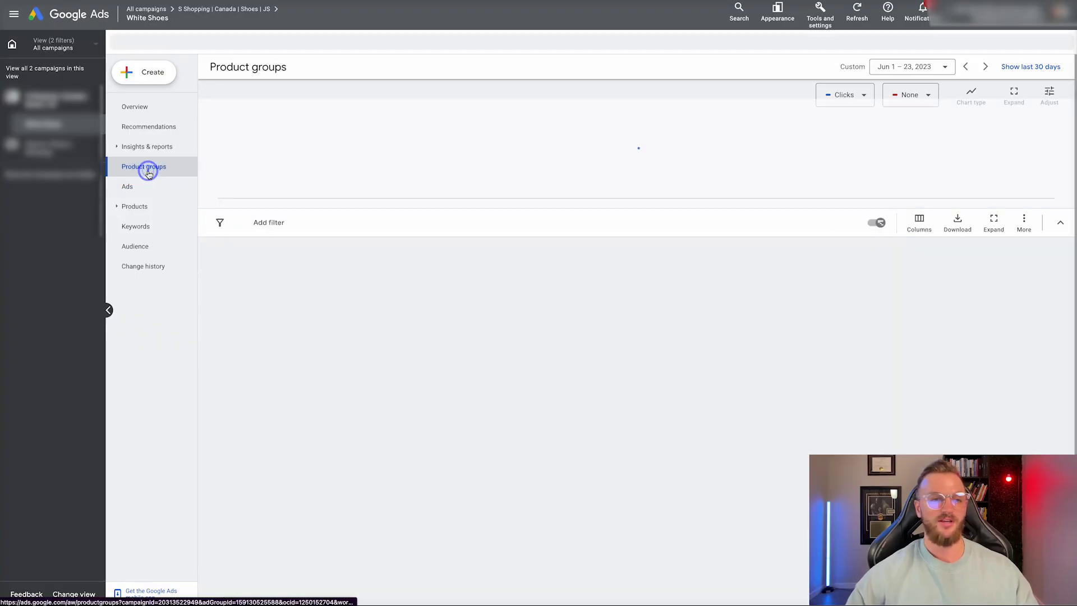
pyautogui.scroll(-2, 426, 297)
pyautogui.click(117, 208)
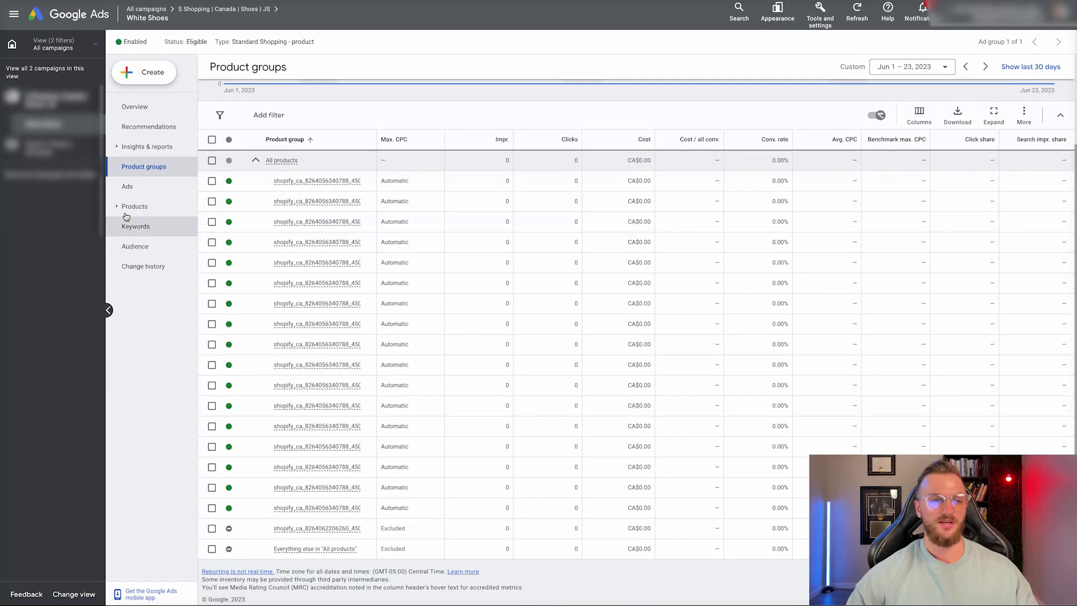
pyautogui.click(135, 229)
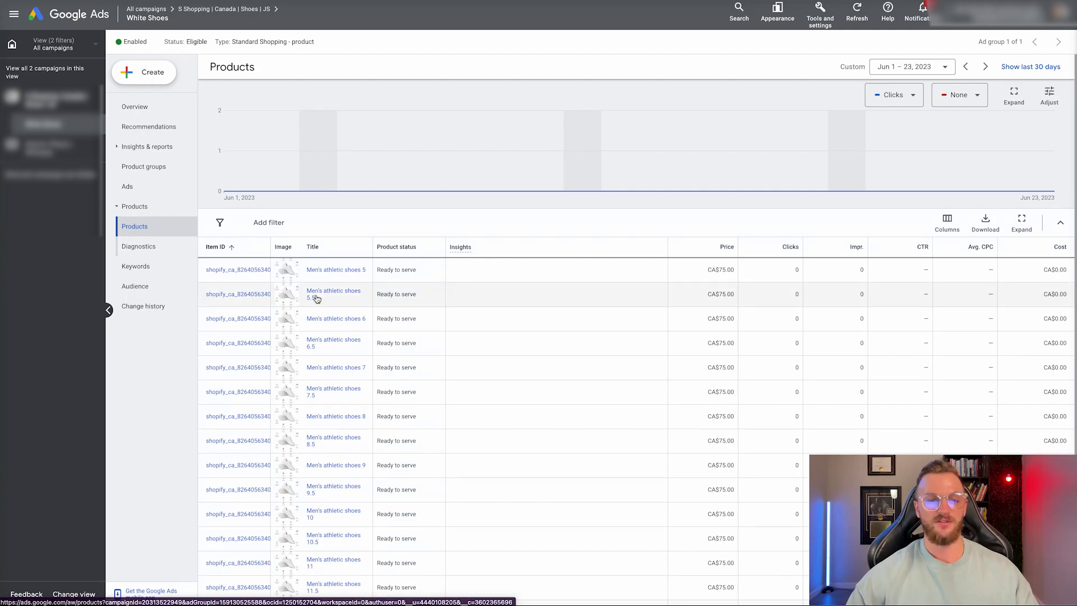
pyautogui.scroll(-2, 360, 329)
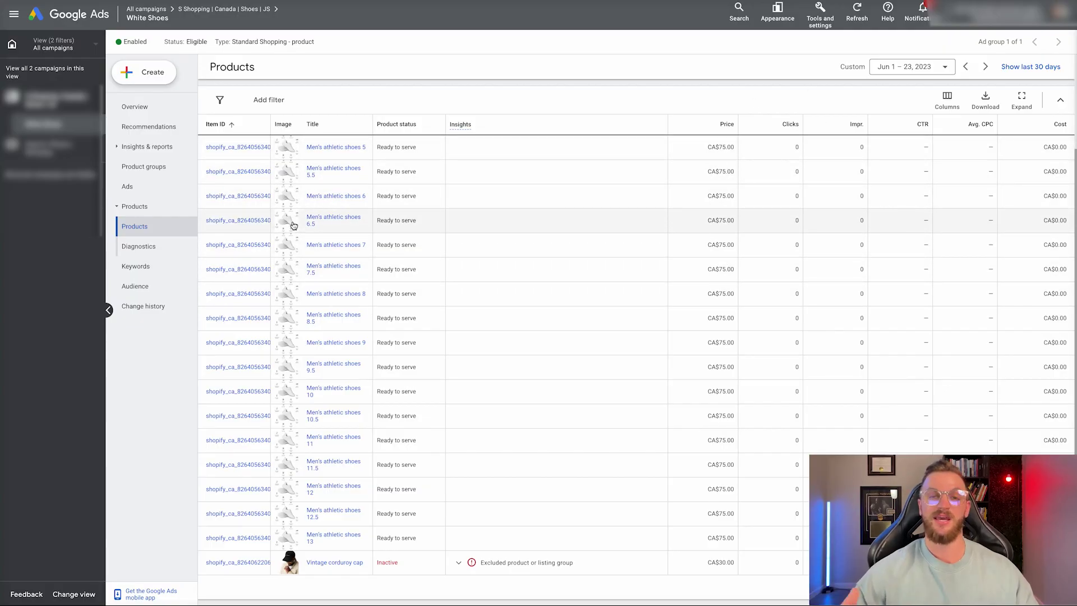
# - Look over the ad group's negative keywords alongside its product groups and product titles
pyautogui.click(137, 266)
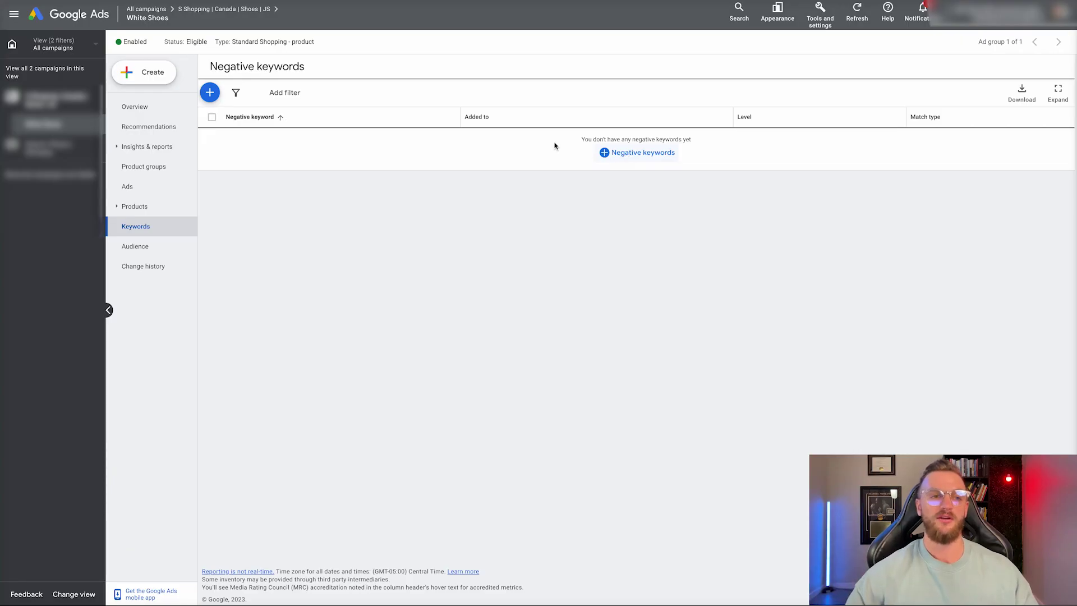
pyautogui.click(146, 168)
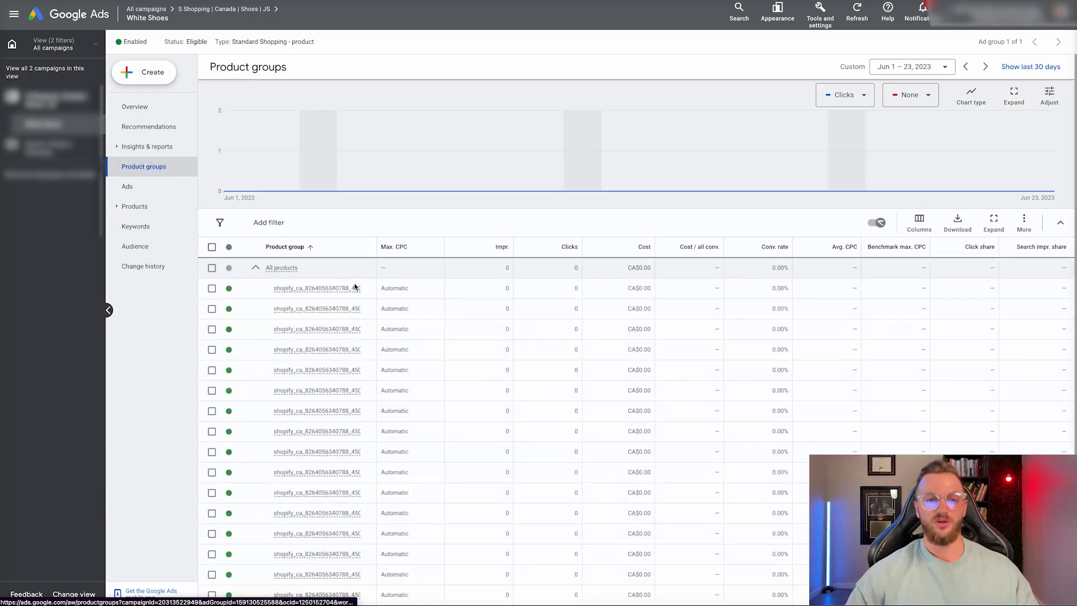
pyautogui.click(343, 309)
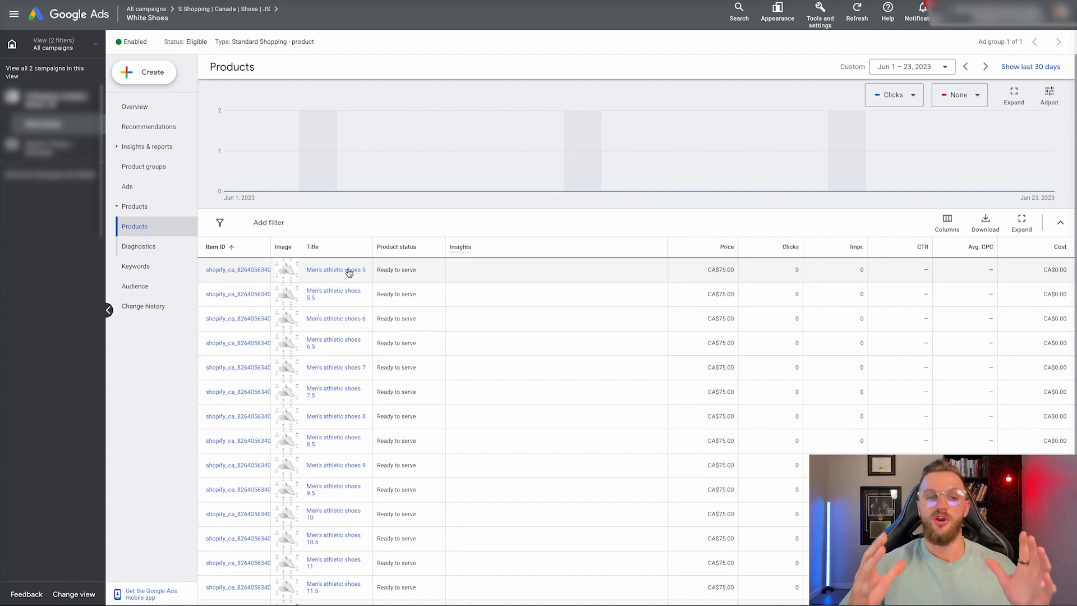
pyautogui.click(147, 266)
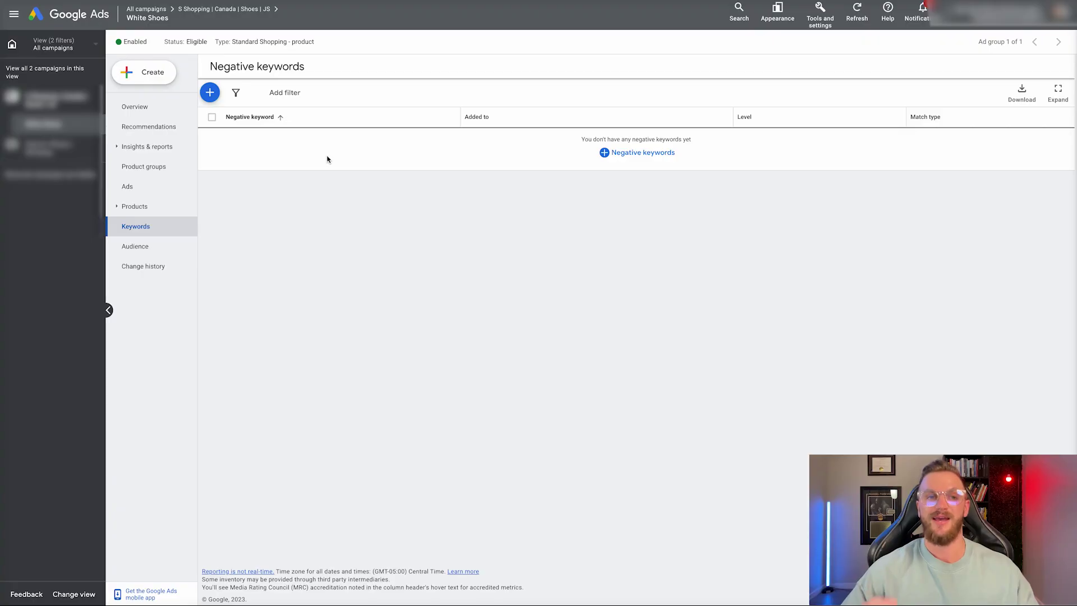
# - Open the audience segments editor at campaign level and browse the available segment categories
pyautogui.click(135, 247)
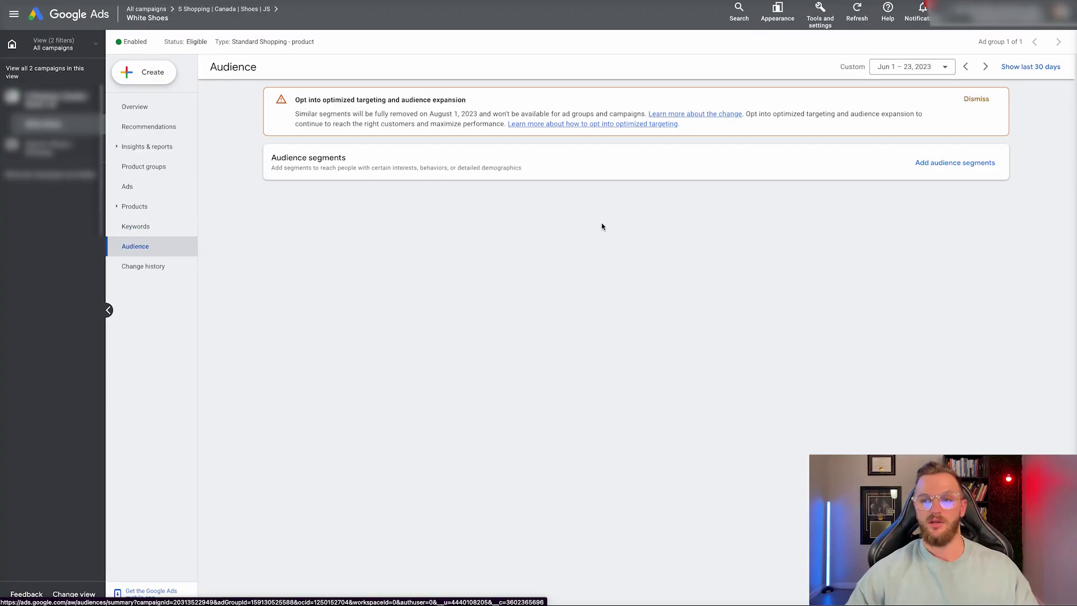
pyautogui.click(957, 166)
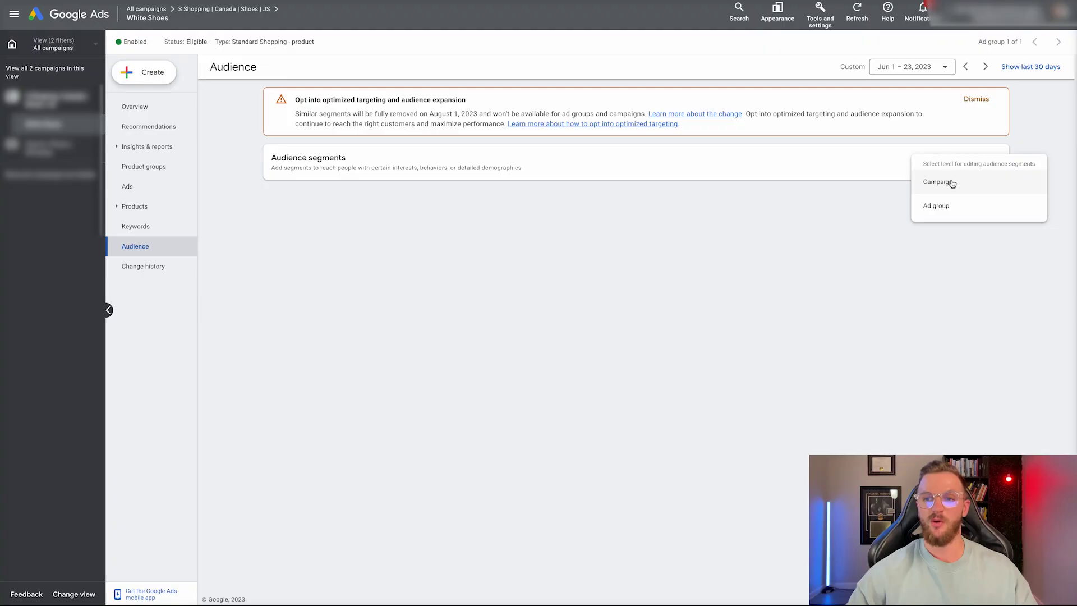
pyautogui.click(949, 189)
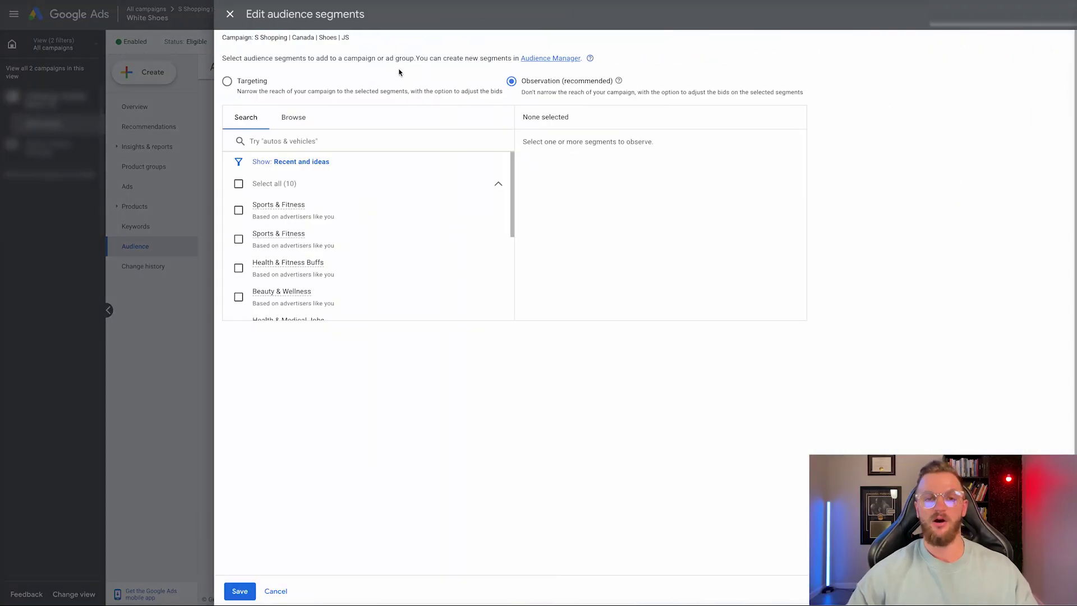
pyautogui.click(291, 117)
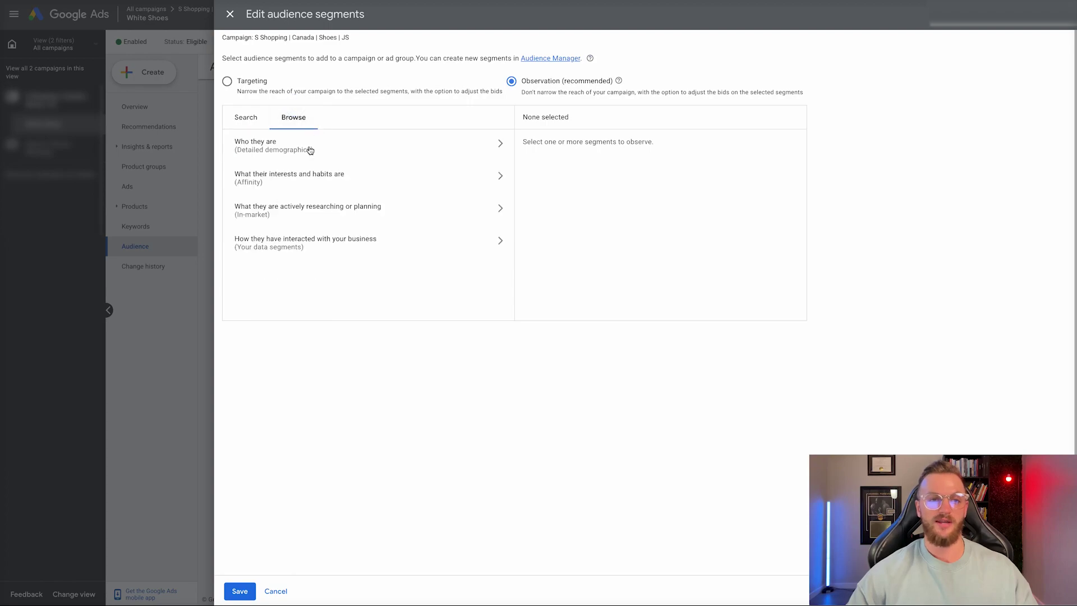
# - Examine the Parental Status and Marital Status options under detailed demographics, close the segment editor without saving, and return to the ad group's Overview
pyautogui.click(320, 145)
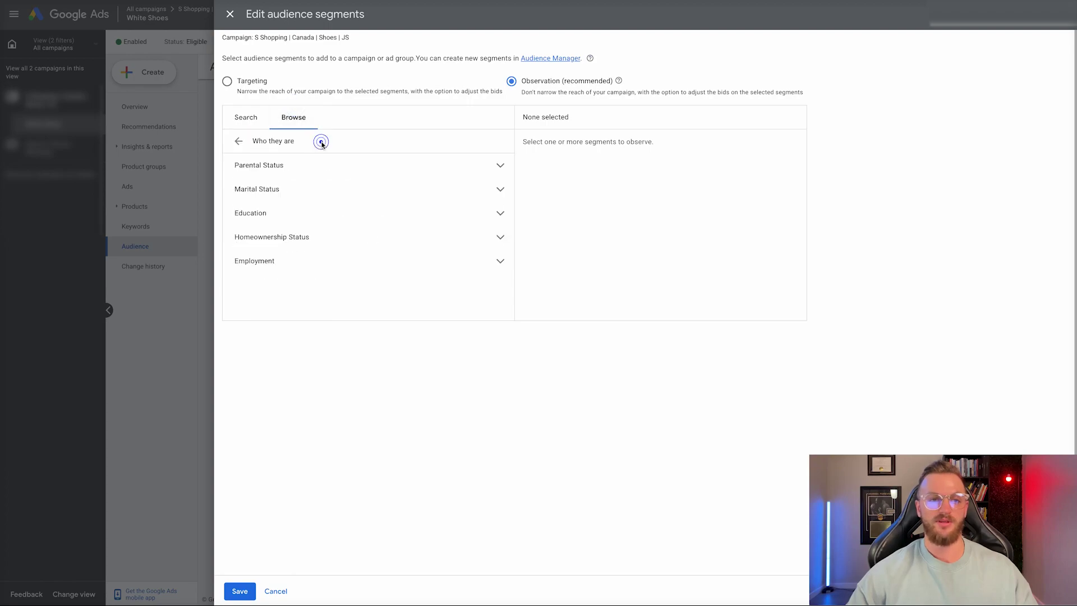
pyautogui.click(338, 171)
pyautogui.click(343, 168)
pyautogui.click(351, 189)
pyautogui.click(387, 194)
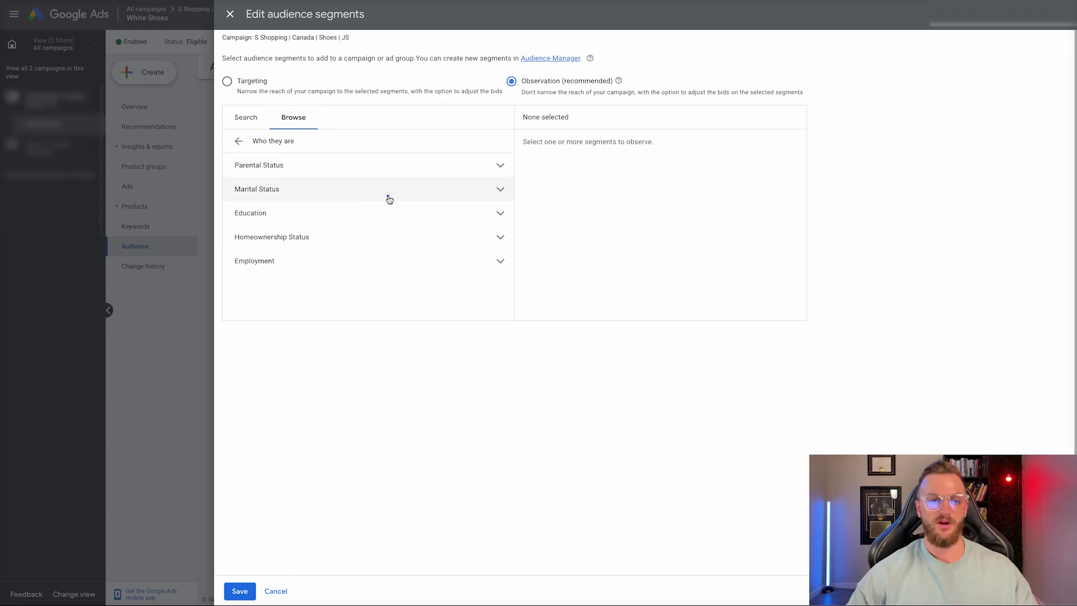
pyautogui.click(238, 141)
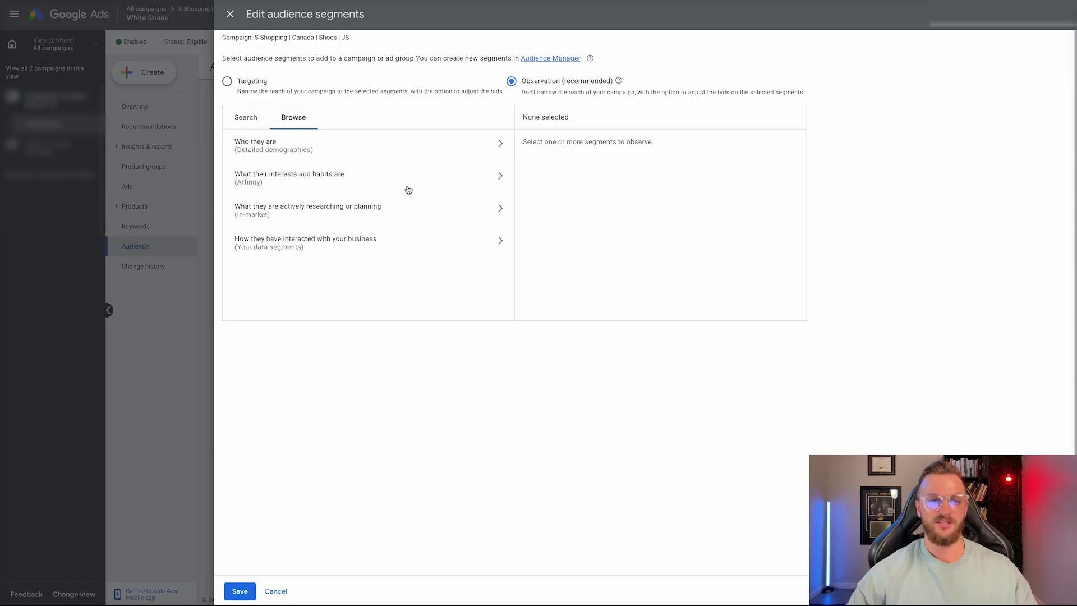
pyautogui.click(365, 141)
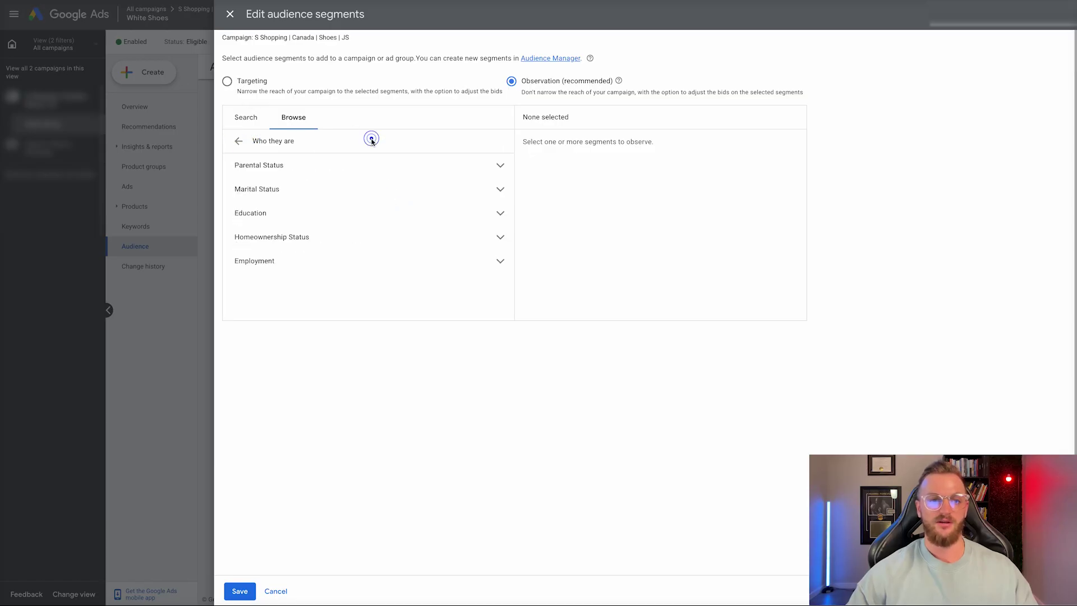
pyautogui.click(239, 141)
pyautogui.click(230, 14)
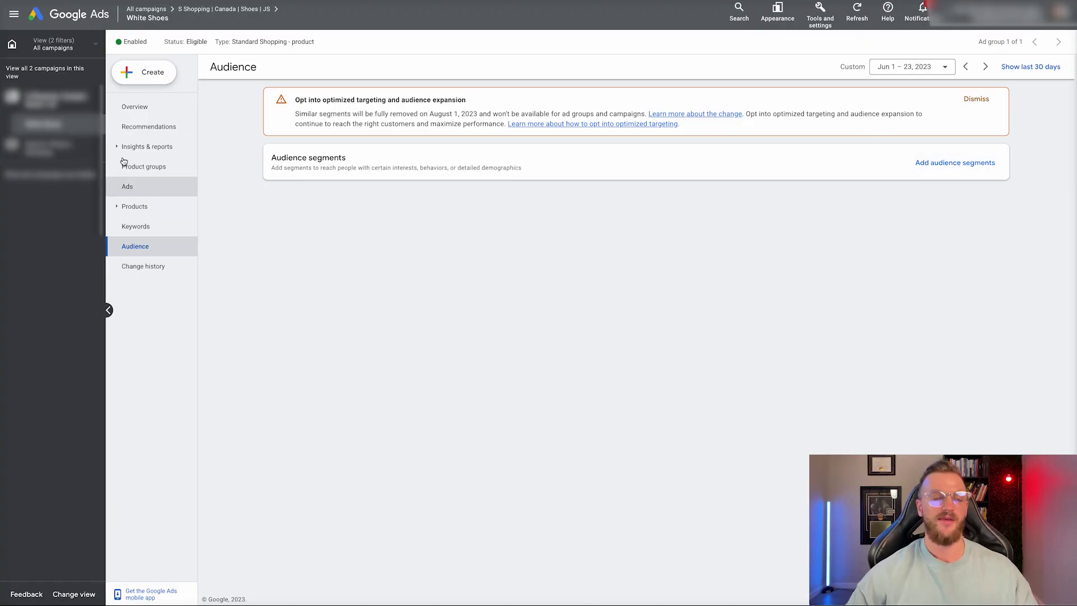
pyautogui.click(152, 102)
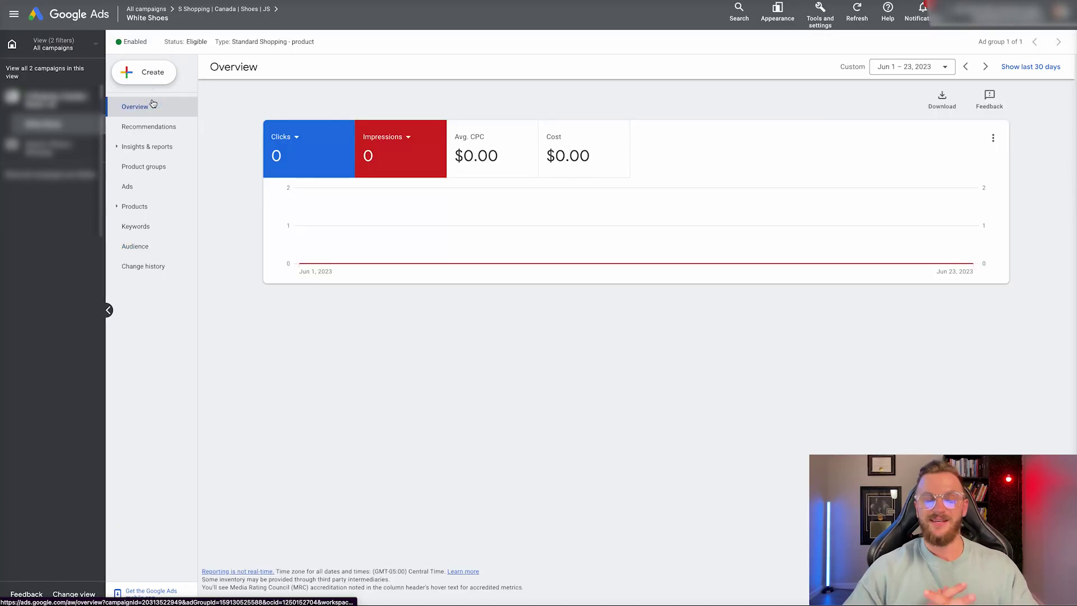